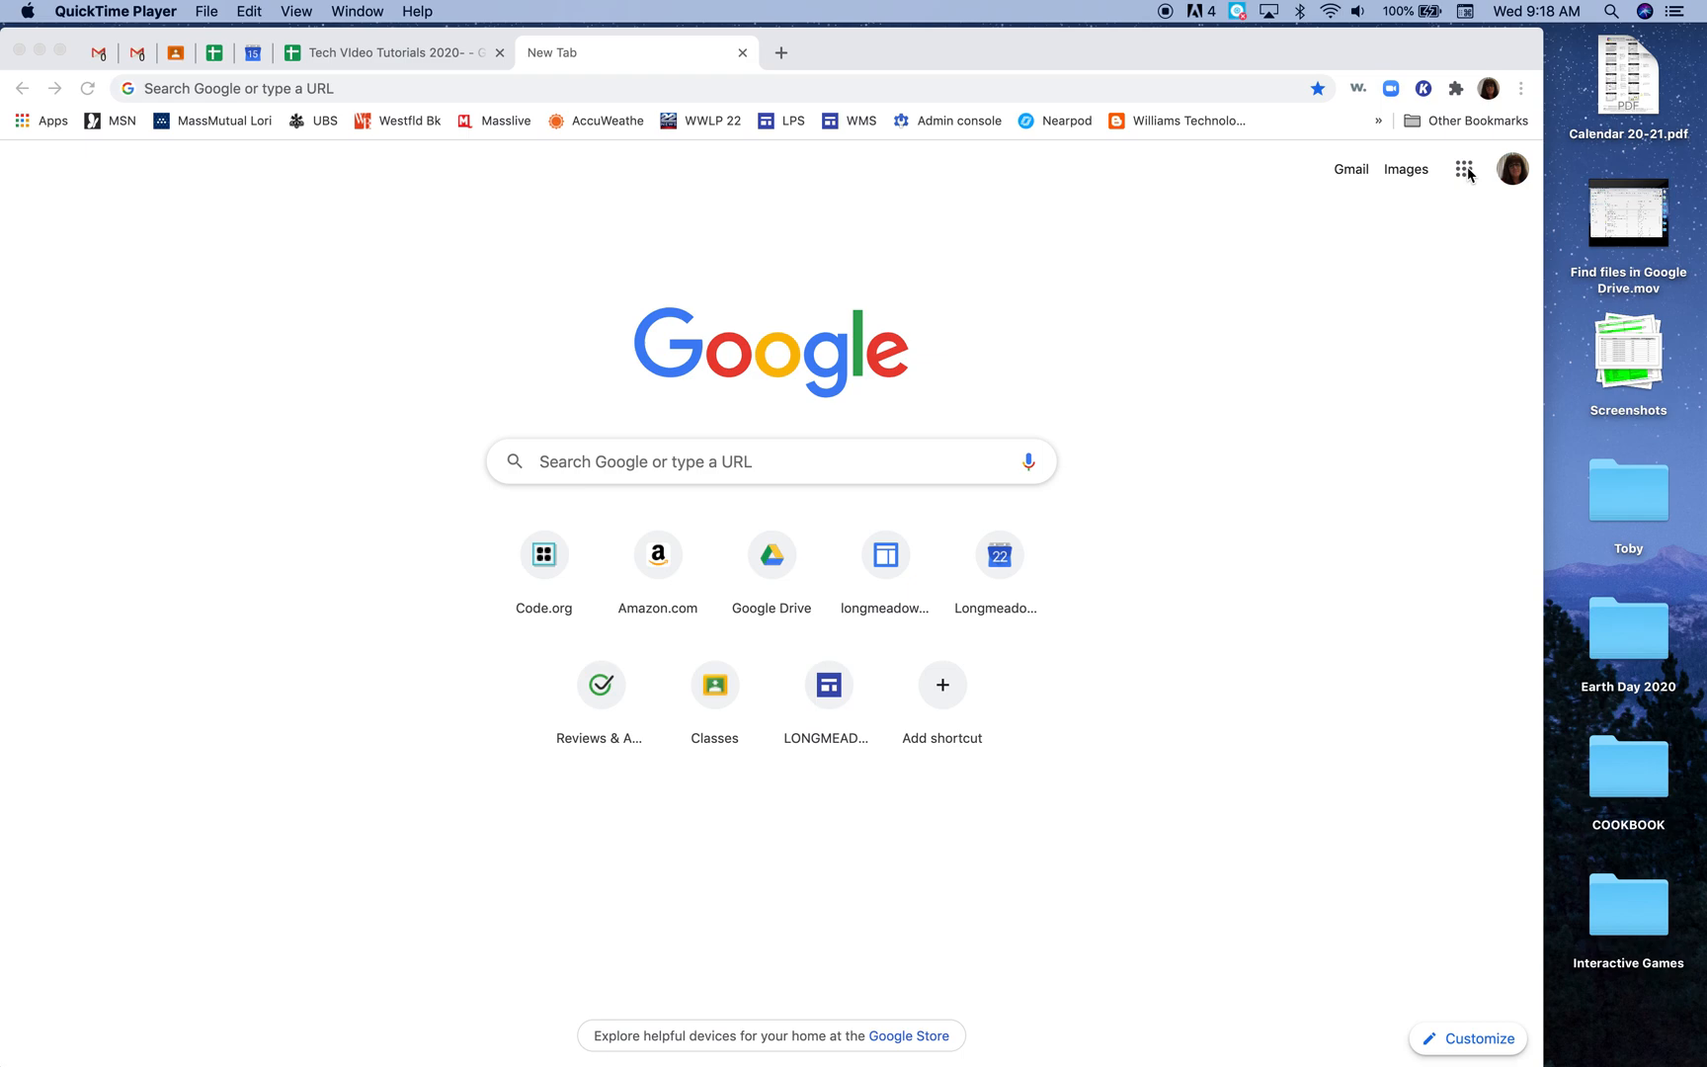
Step: Open YouTube from the list of Google apps
{"action": "left_click", "coordinate": [1469, 173]}
{"action": "left_click", "coordinate": [1469, 174]}
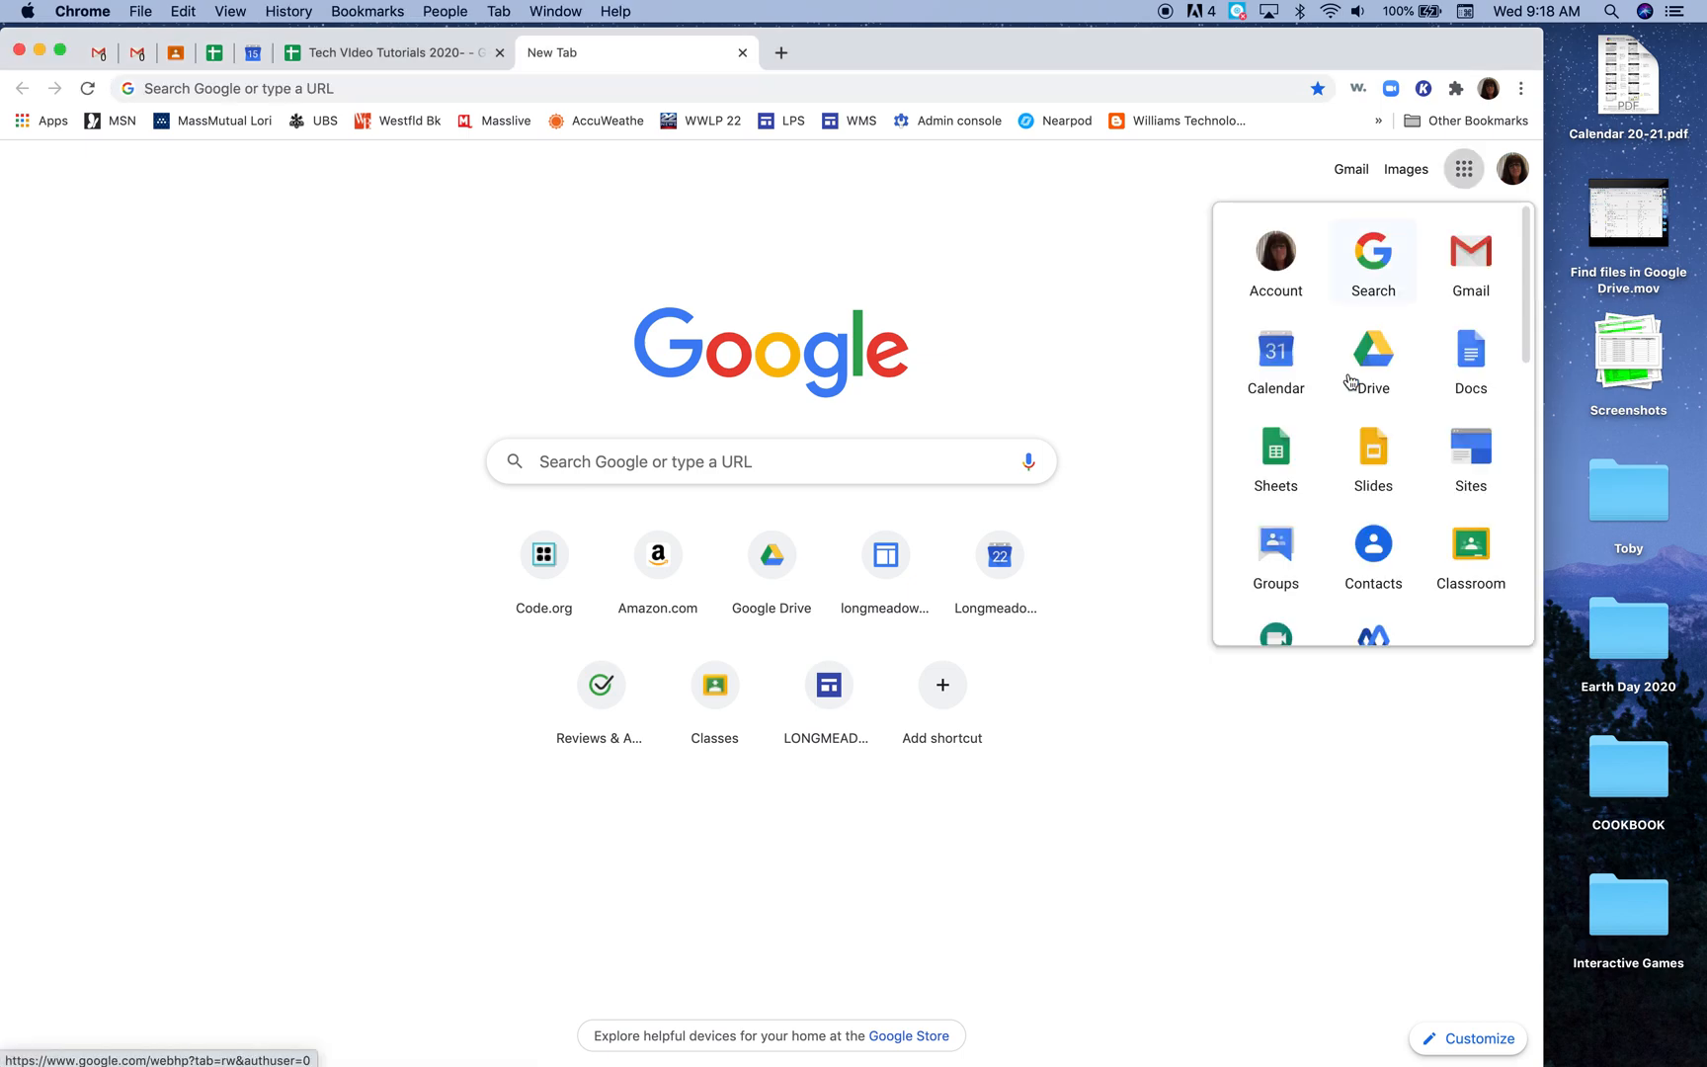
{"action": "scroll", "coordinate": [1338, 423], "scroll_direction": "down", "scroll_amount": 5}
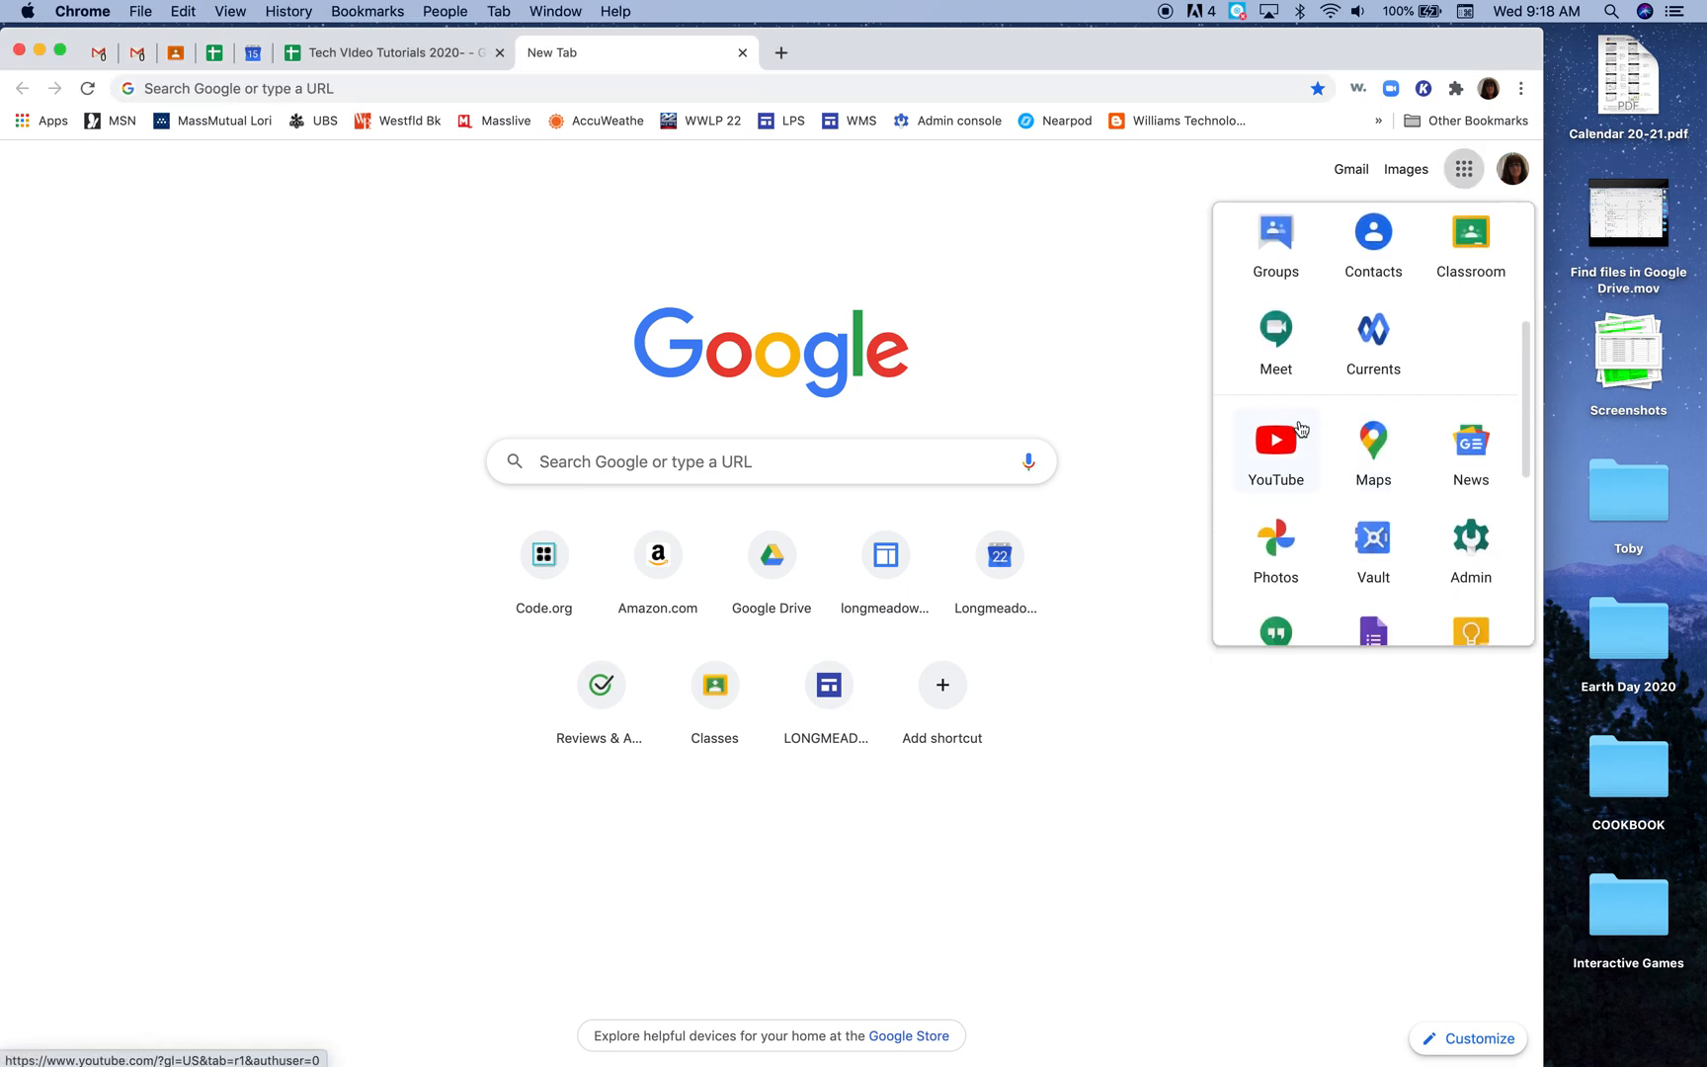
{"action": "left_click", "coordinate": [1287, 445]}
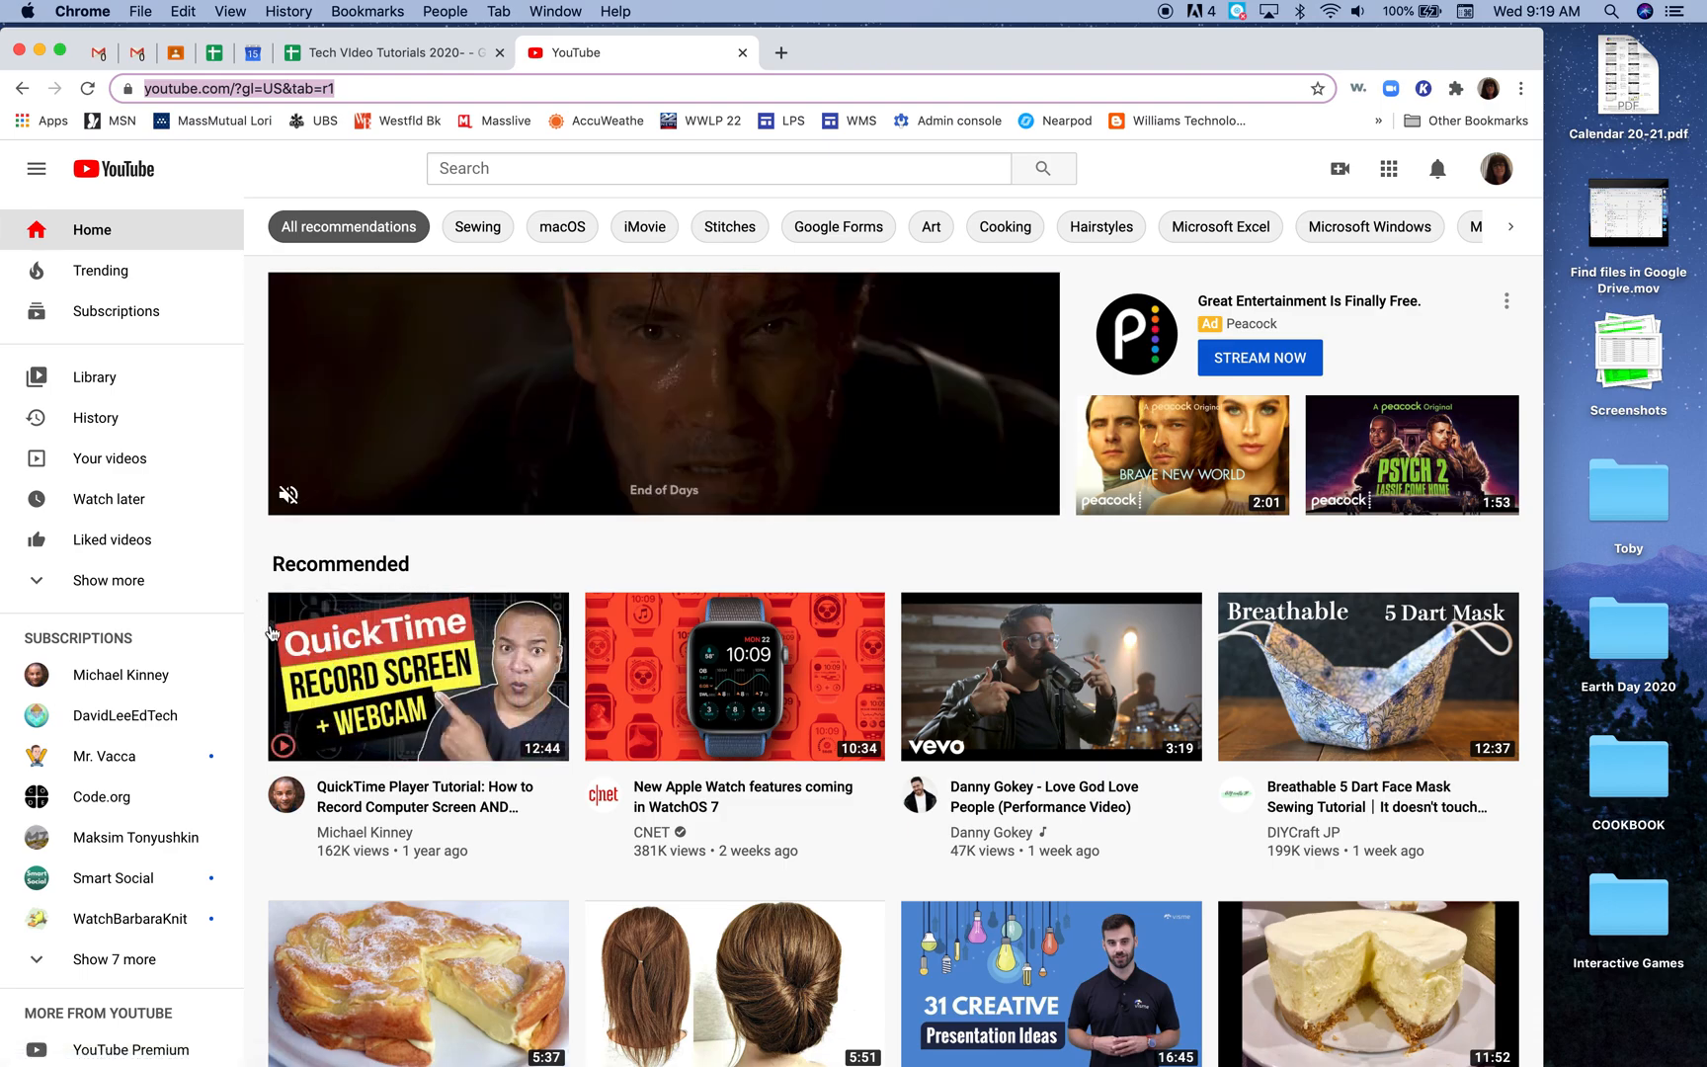
Step: View the YouTube Library, then open the channel's own uploaded videos
{"action": "mouse_move", "coordinate": [276, 636]}
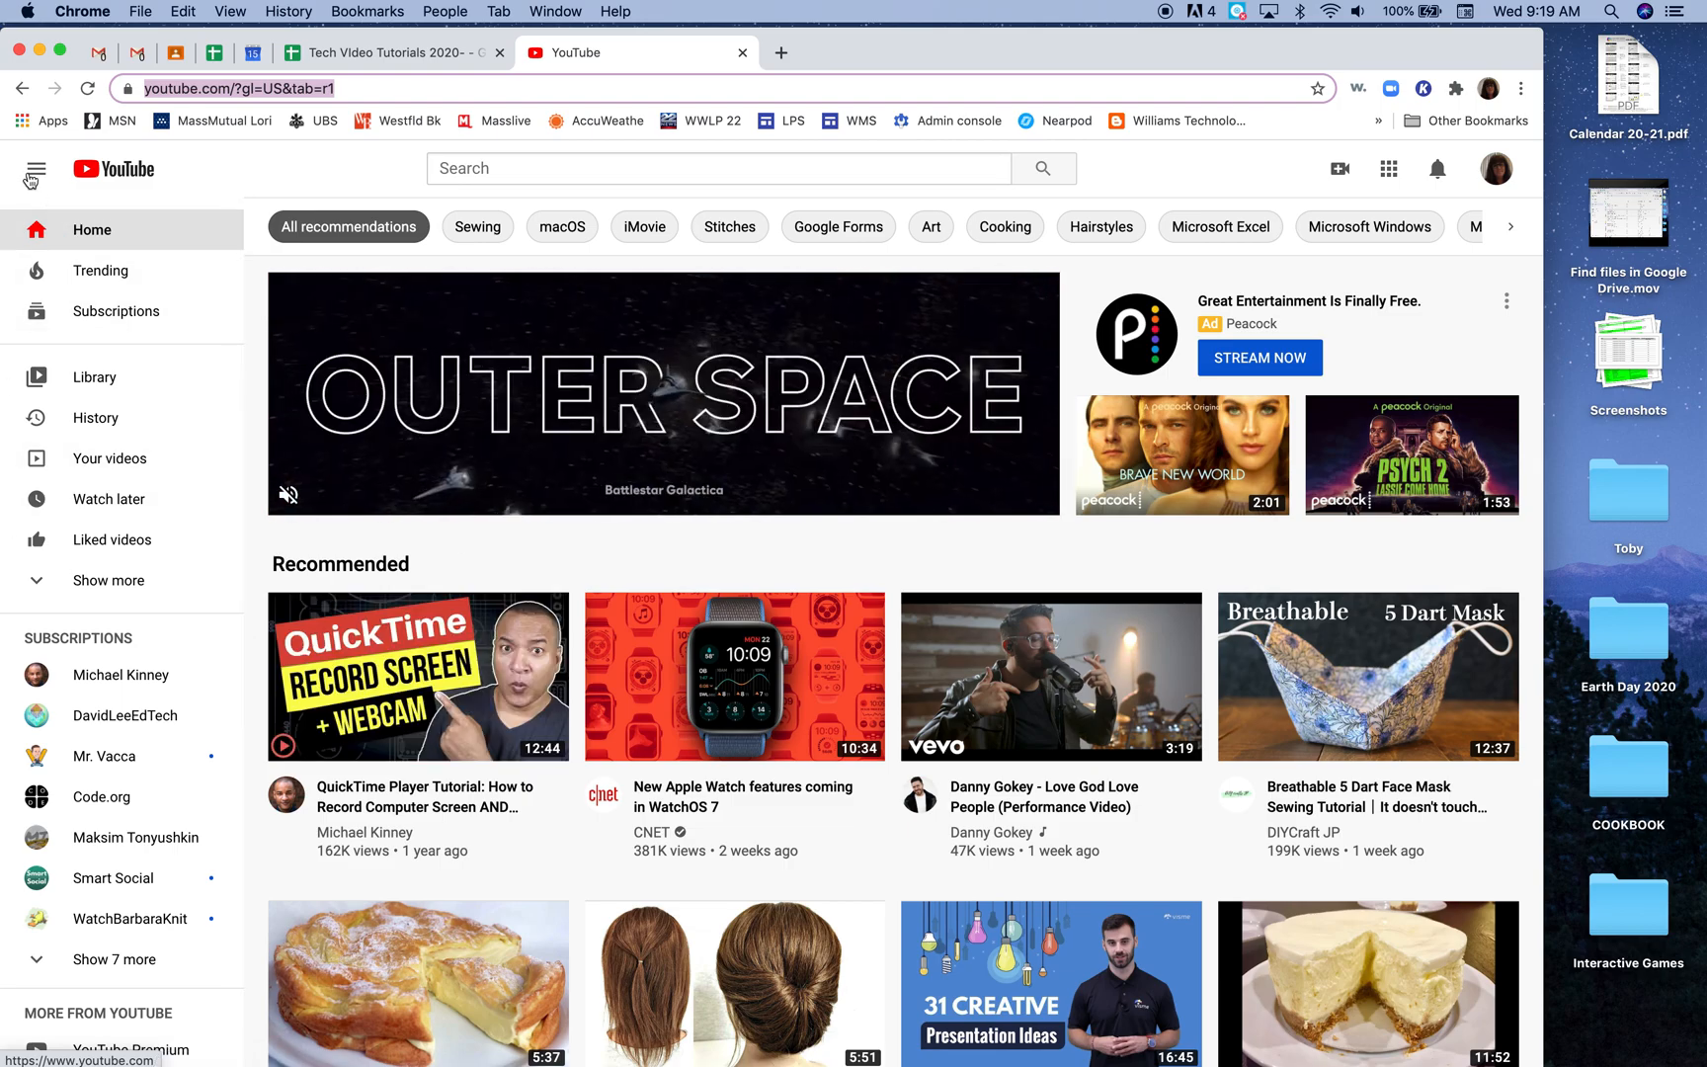
{"action": "left_click", "coordinate": [36, 172]}
{"action": "left_click", "coordinate": [34, 176]}
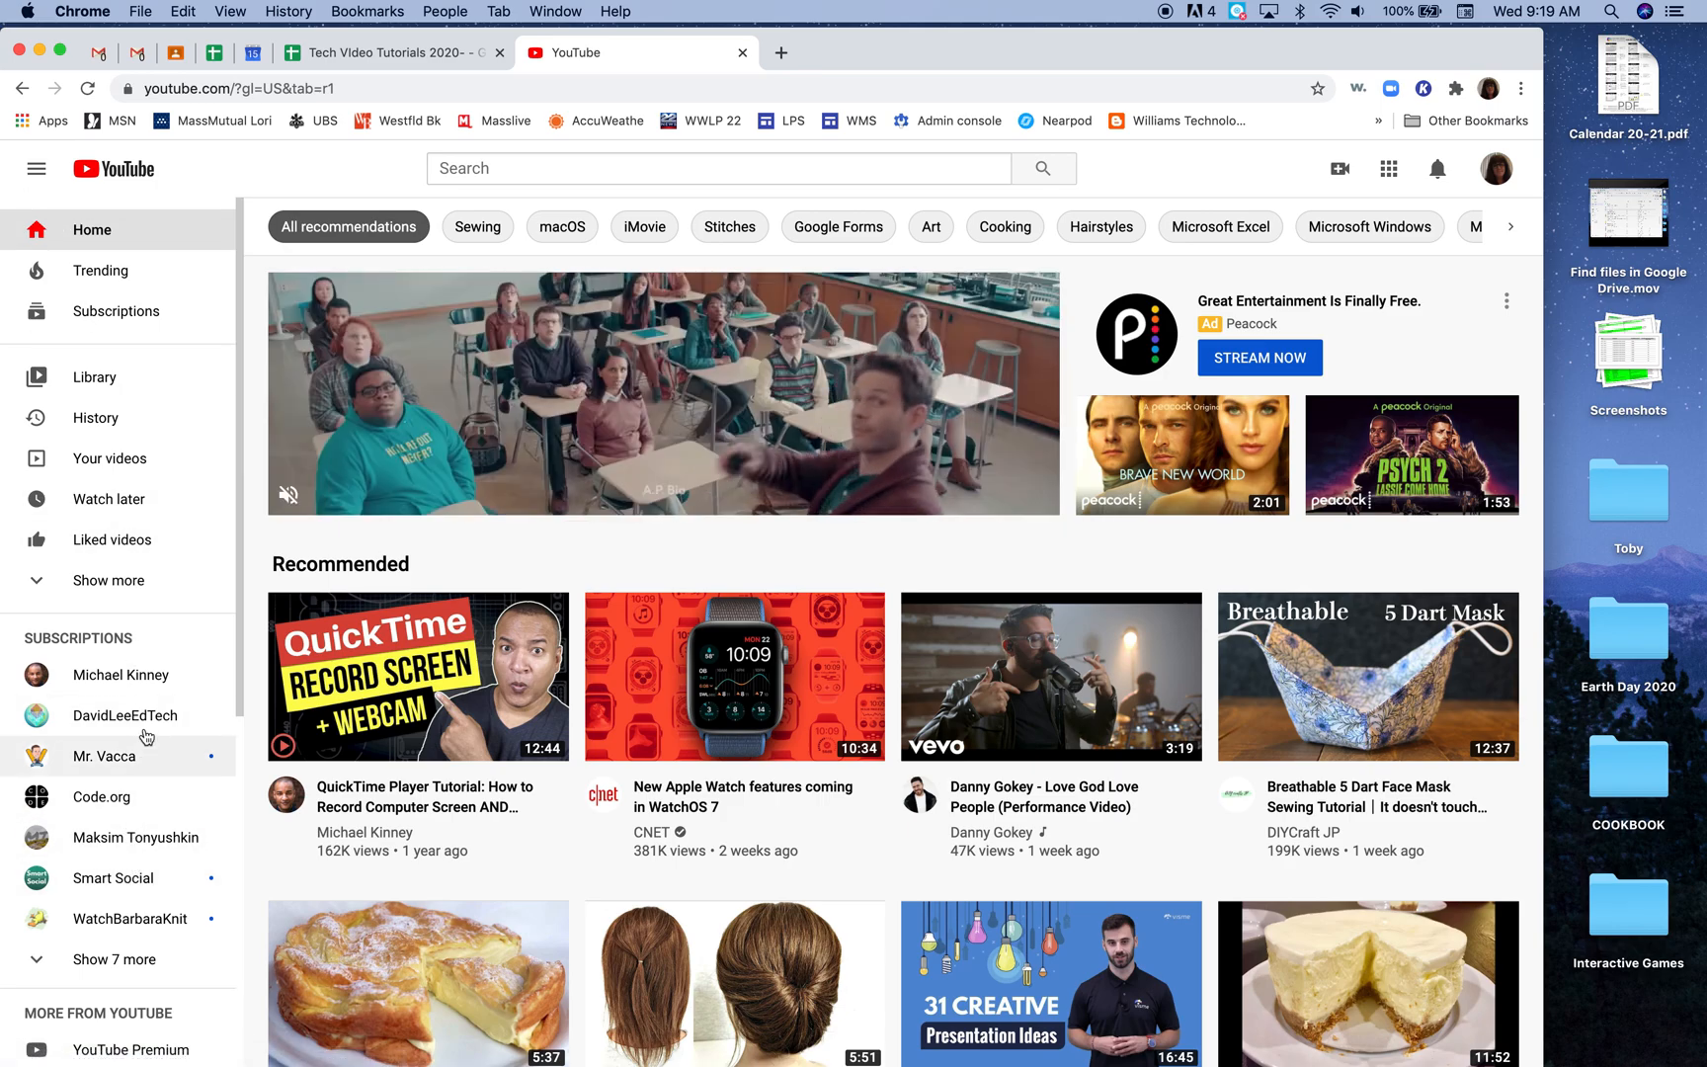
{"action": "left_click", "coordinate": [95, 384]}
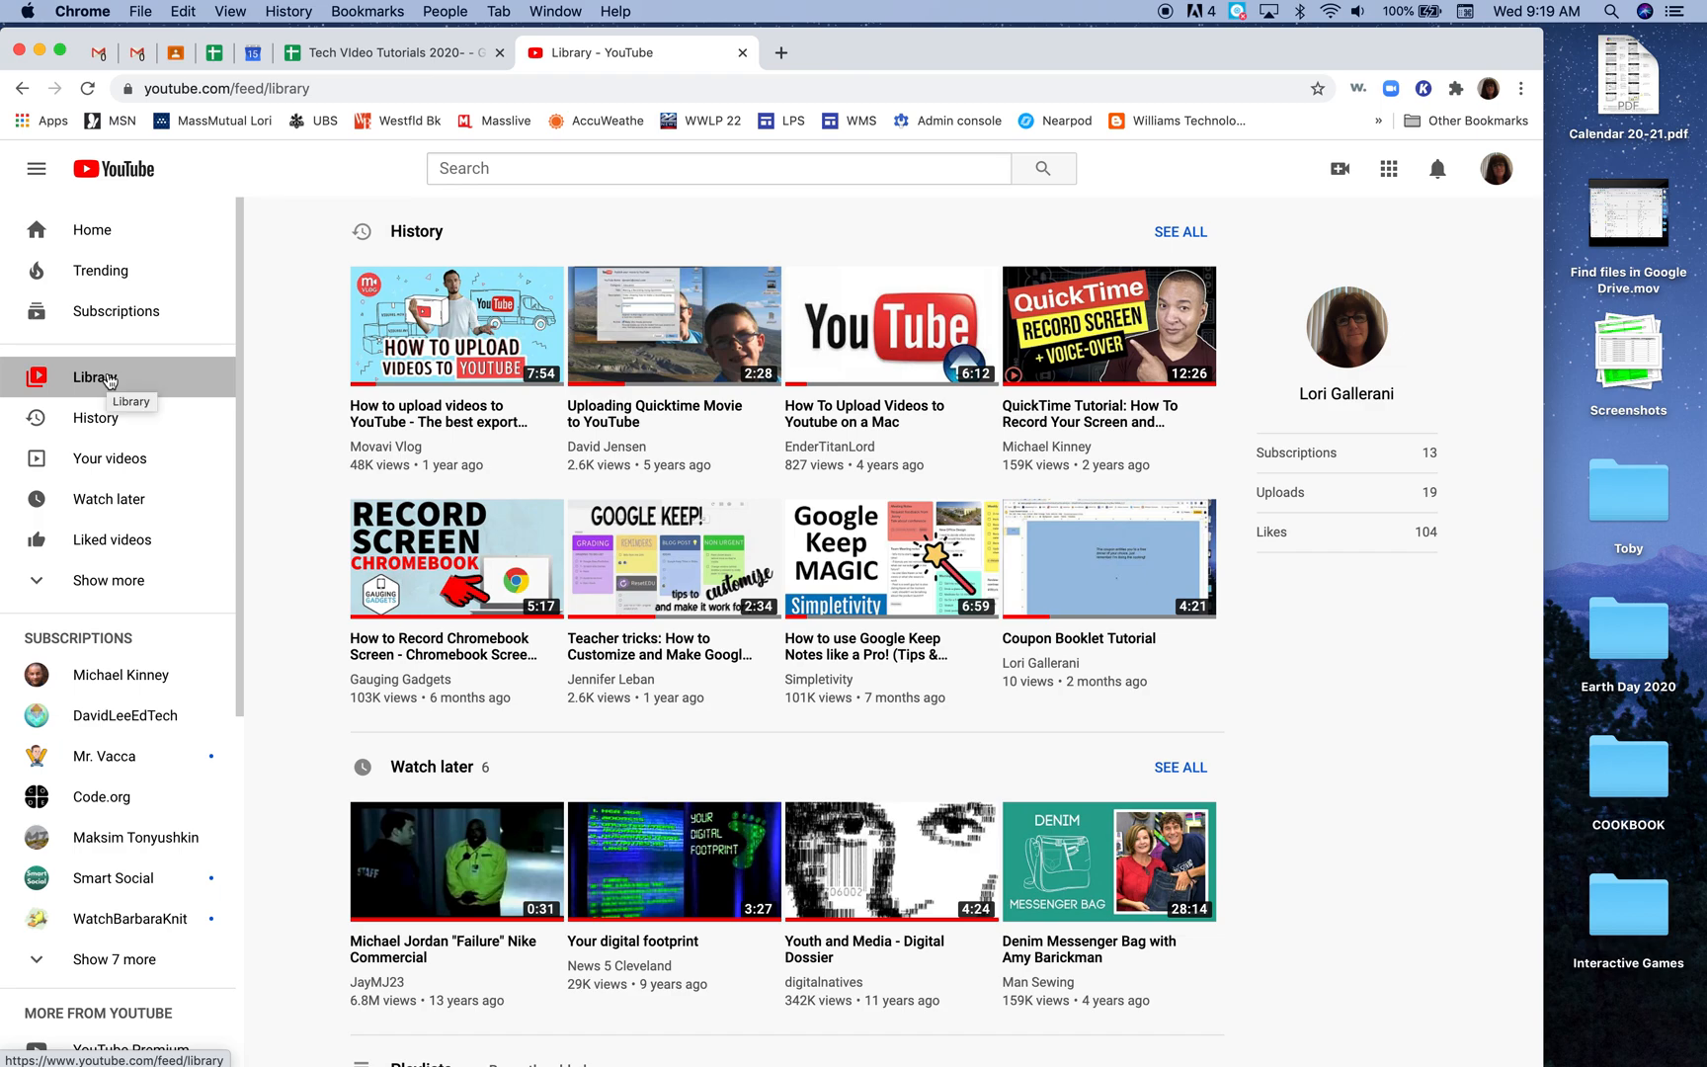
{"action": "left_click", "coordinate": [104, 464]}
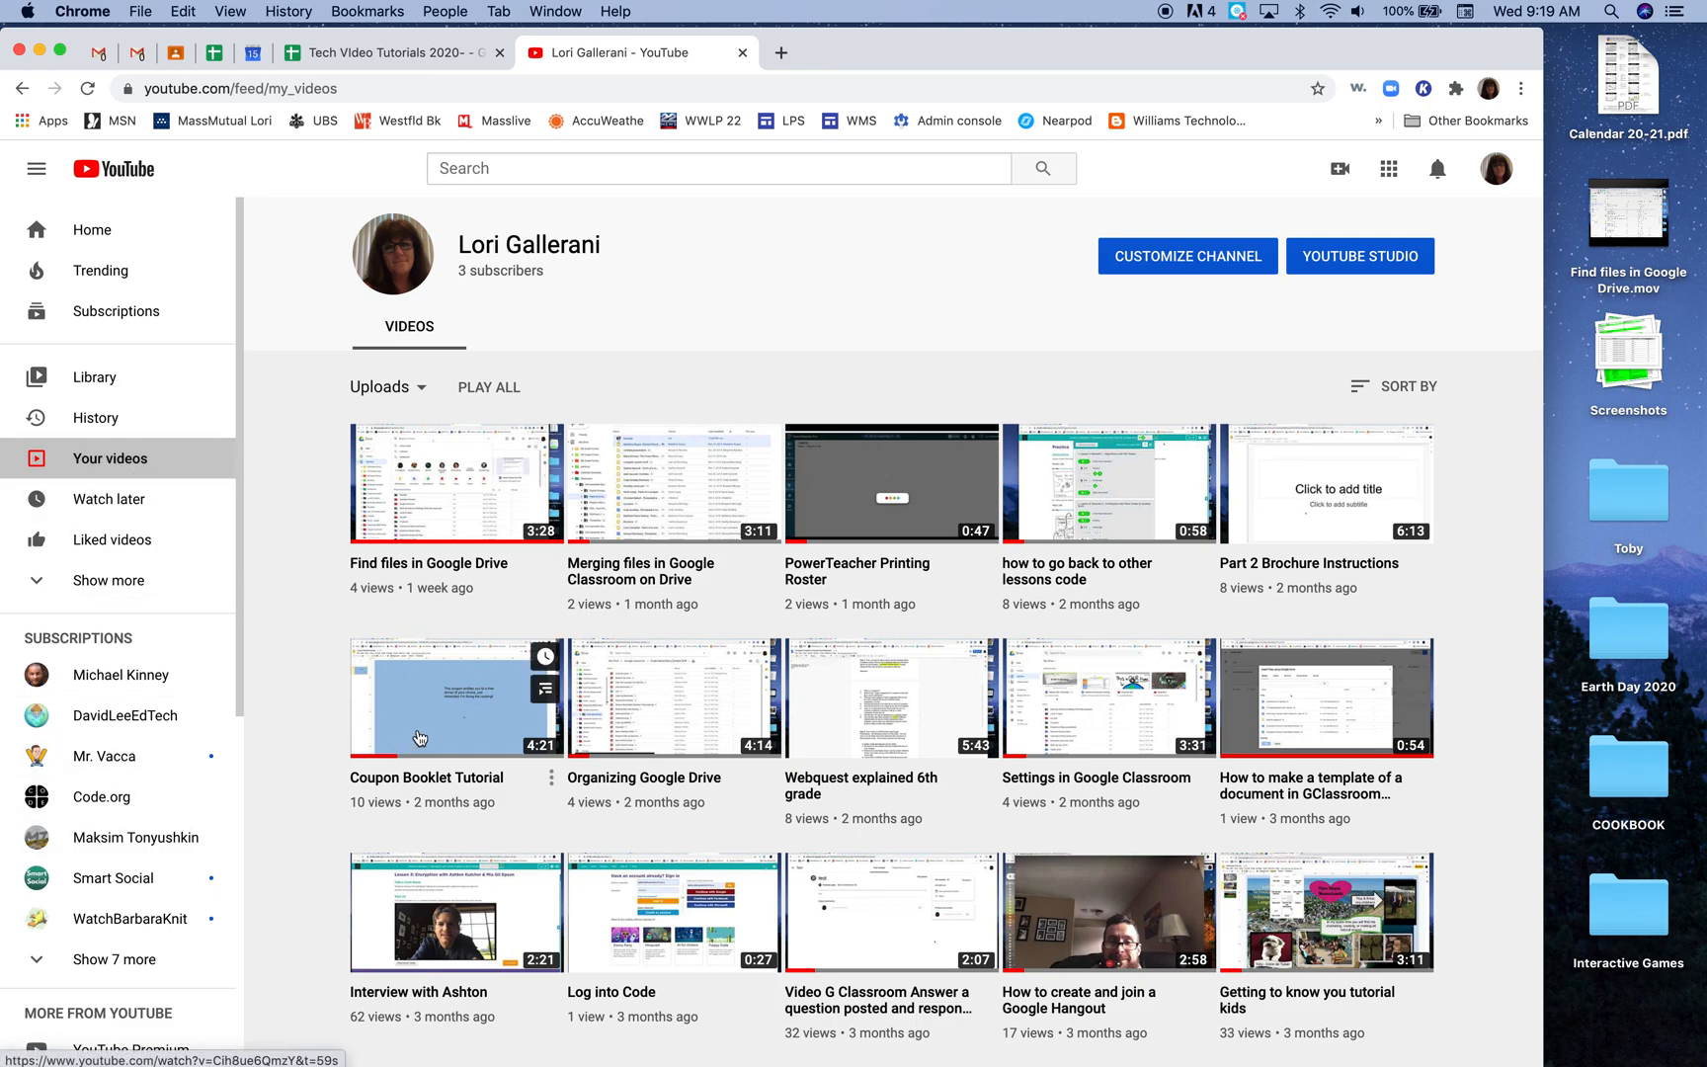
Step: Look through the uploaded videos, expand the playlists to view the Technology playlist, and return to the uploaded videos
{"action": "scroll", "coordinate": [417, 741], "scroll_direction": "down", "scroll_amount": 2}
{"action": "scroll", "coordinate": [188, 832], "scroll_direction": "down", "scroll_amount": 4}
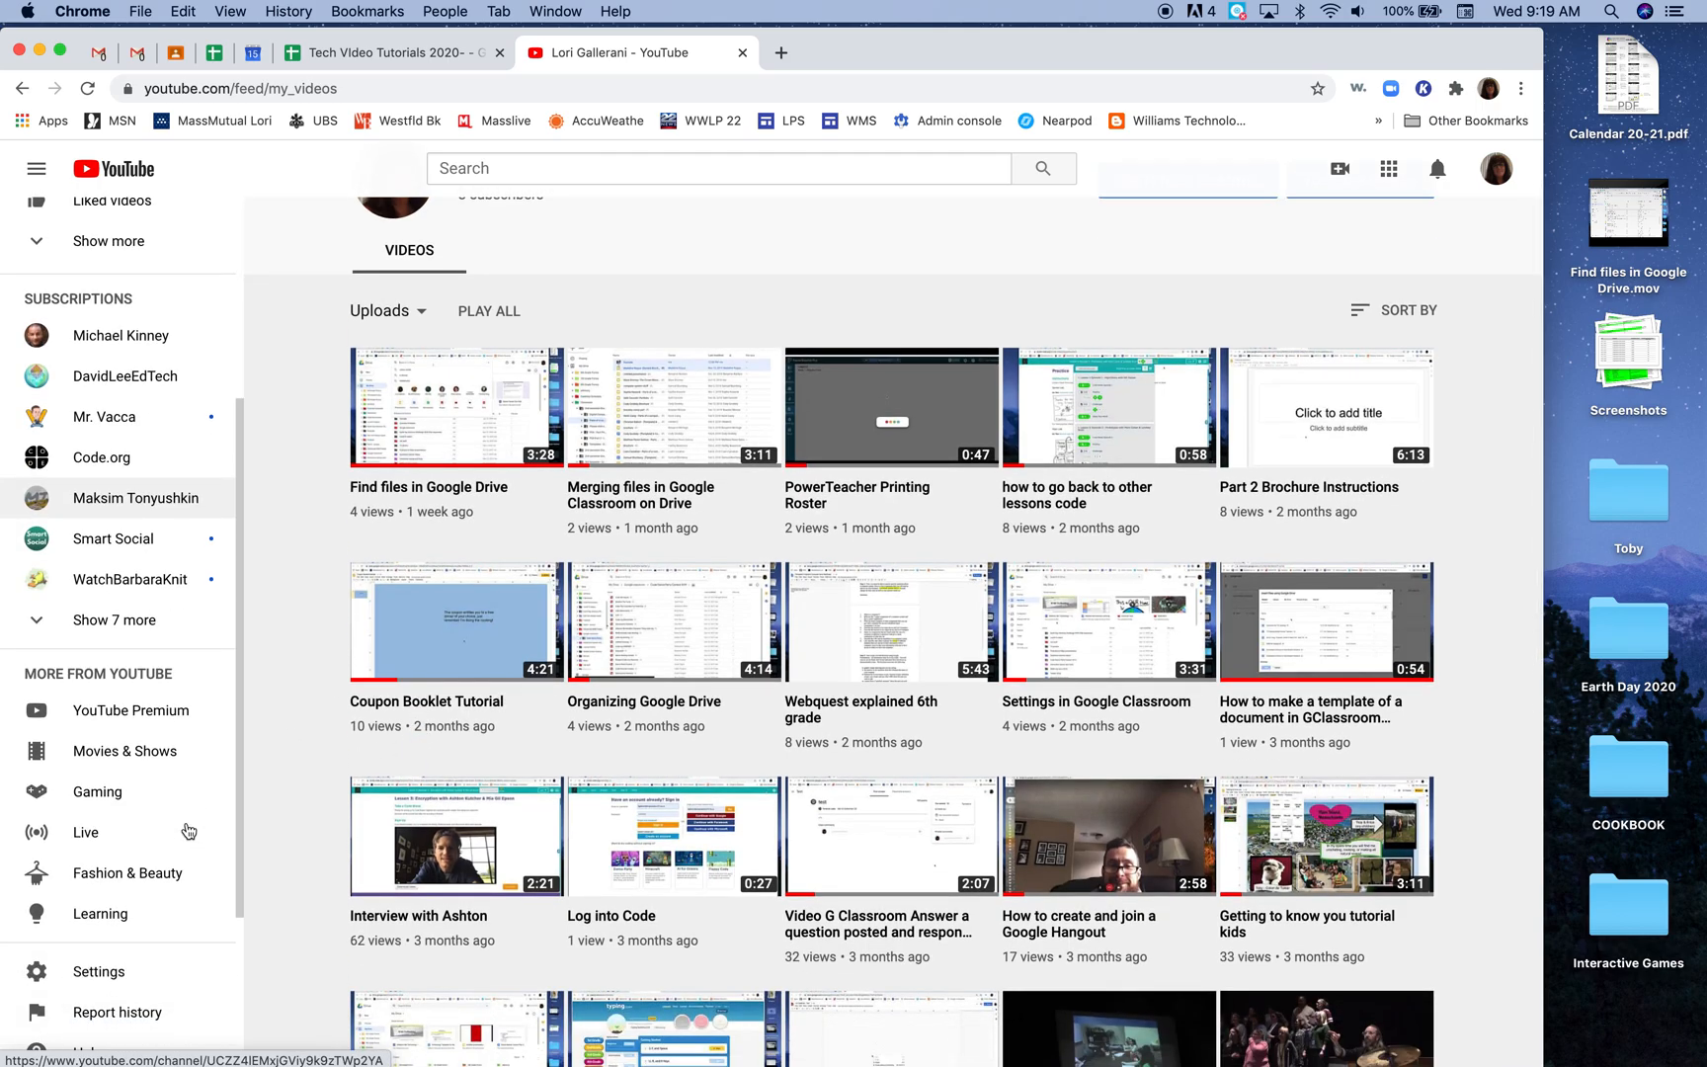
{"action": "scroll", "coordinate": [188, 832], "scroll_direction": "down", "scroll_amount": 3}
{"action": "scroll", "coordinate": [187, 832], "scroll_direction": "up", "scroll_amount": 7}
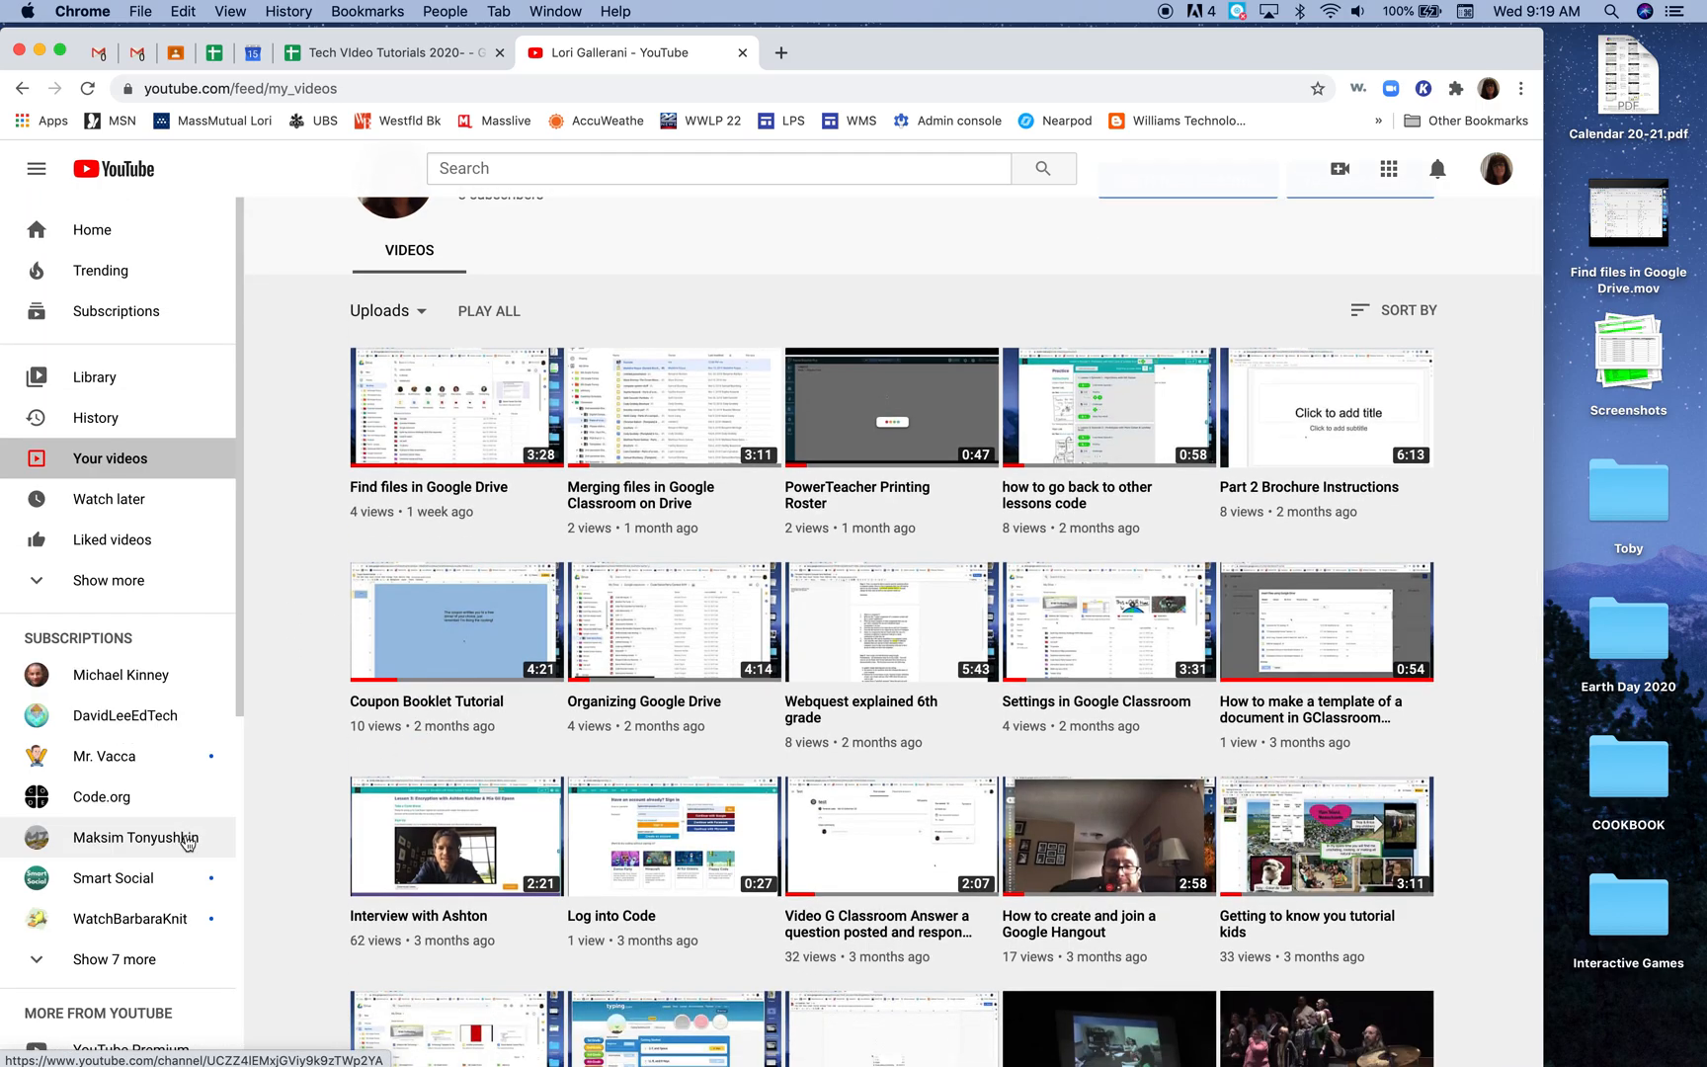
{"action": "left_click", "coordinate": [37, 580]}
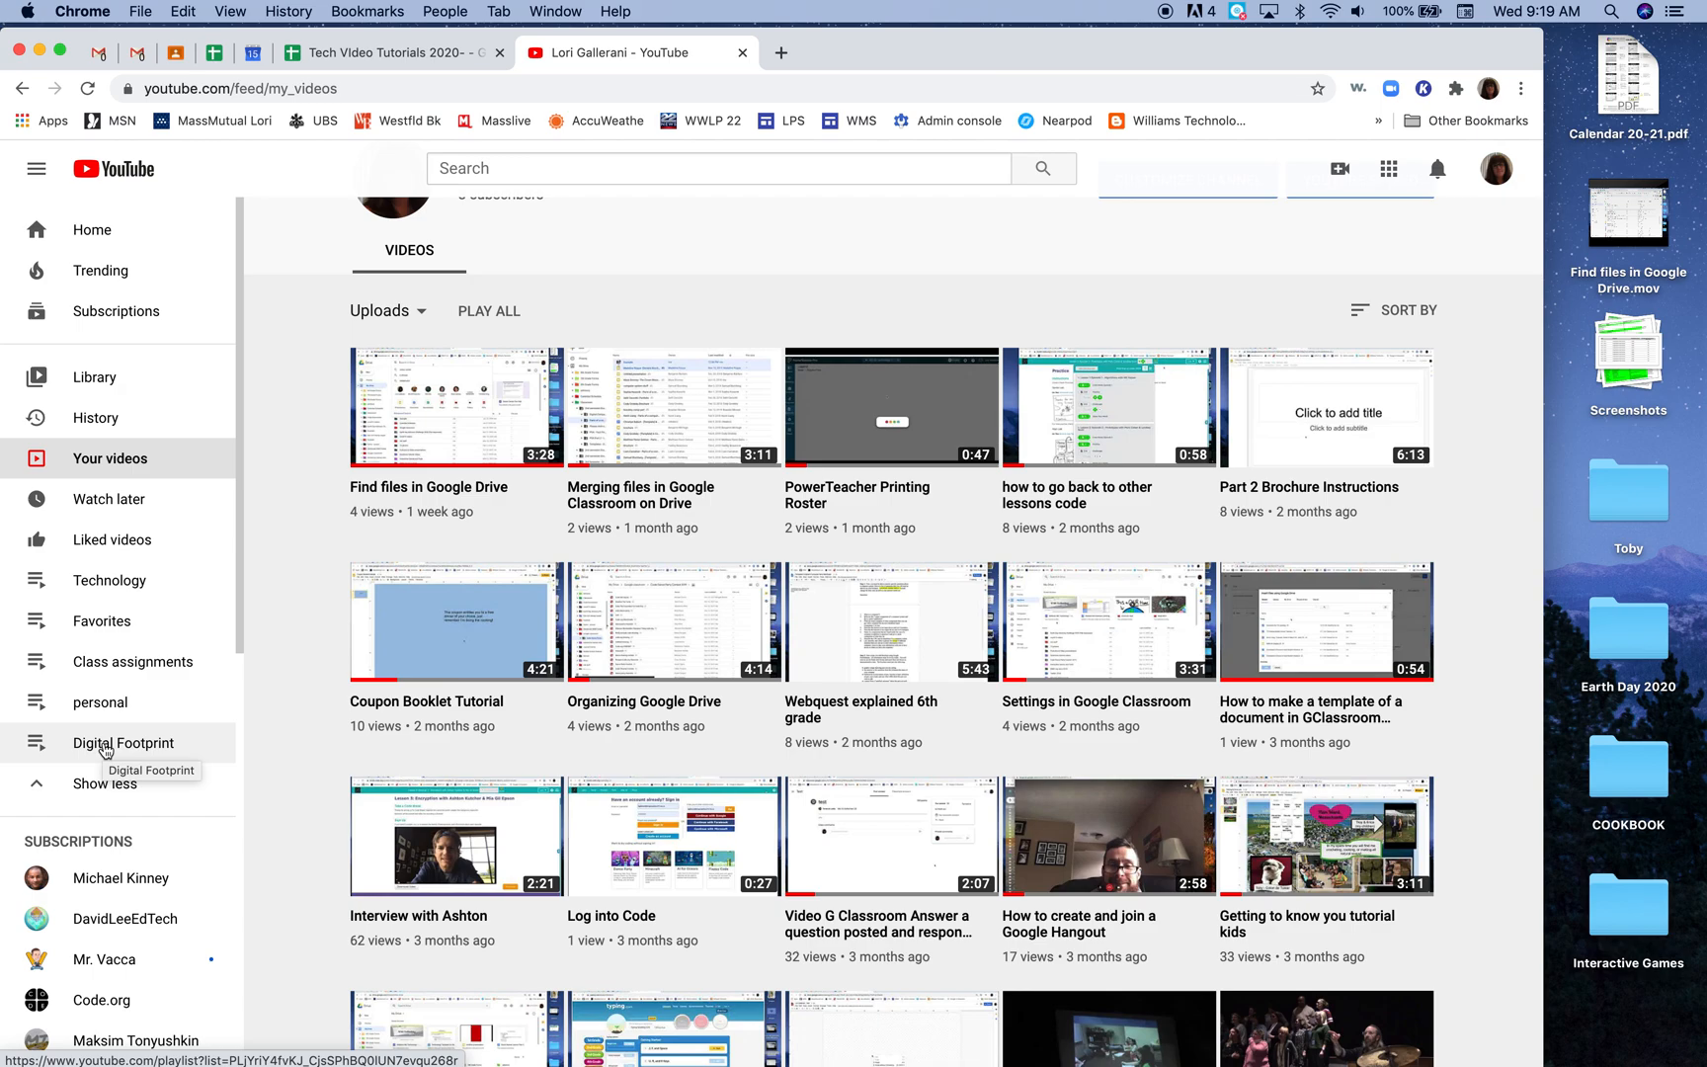
{"action": "left_click", "coordinate": [109, 582]}
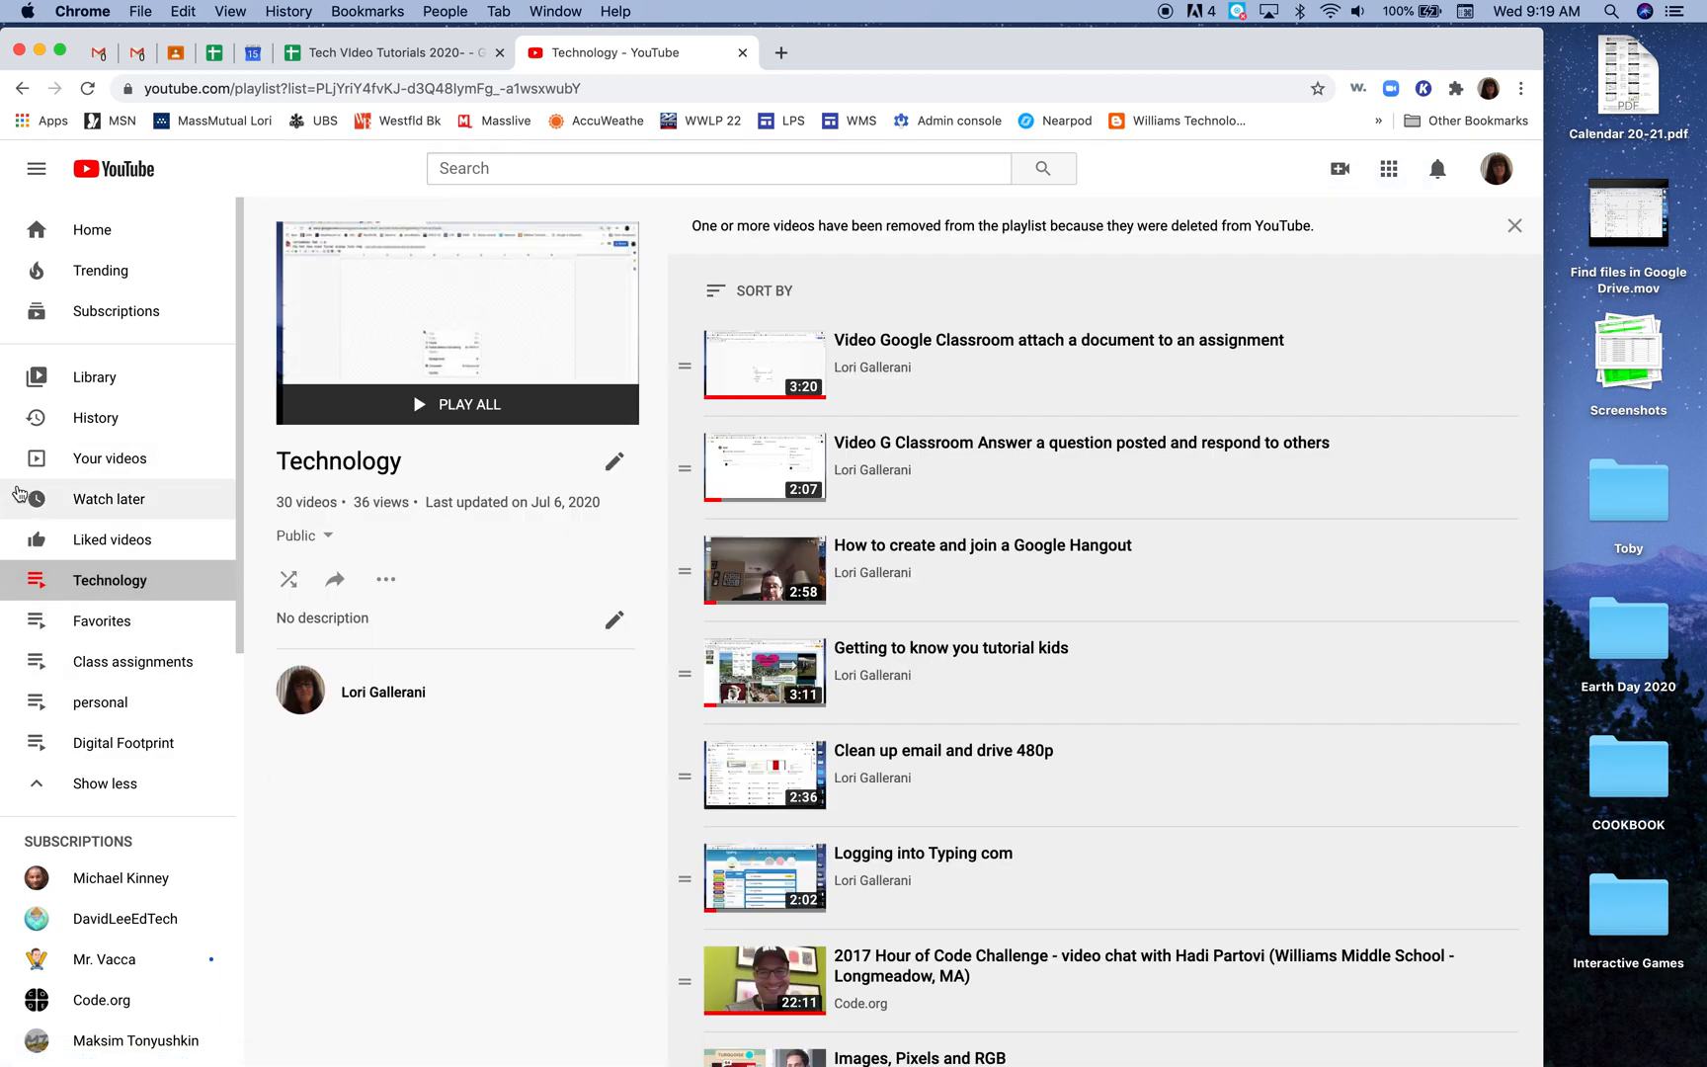
{"action": "left_click", "coordinate": [92, 470]}
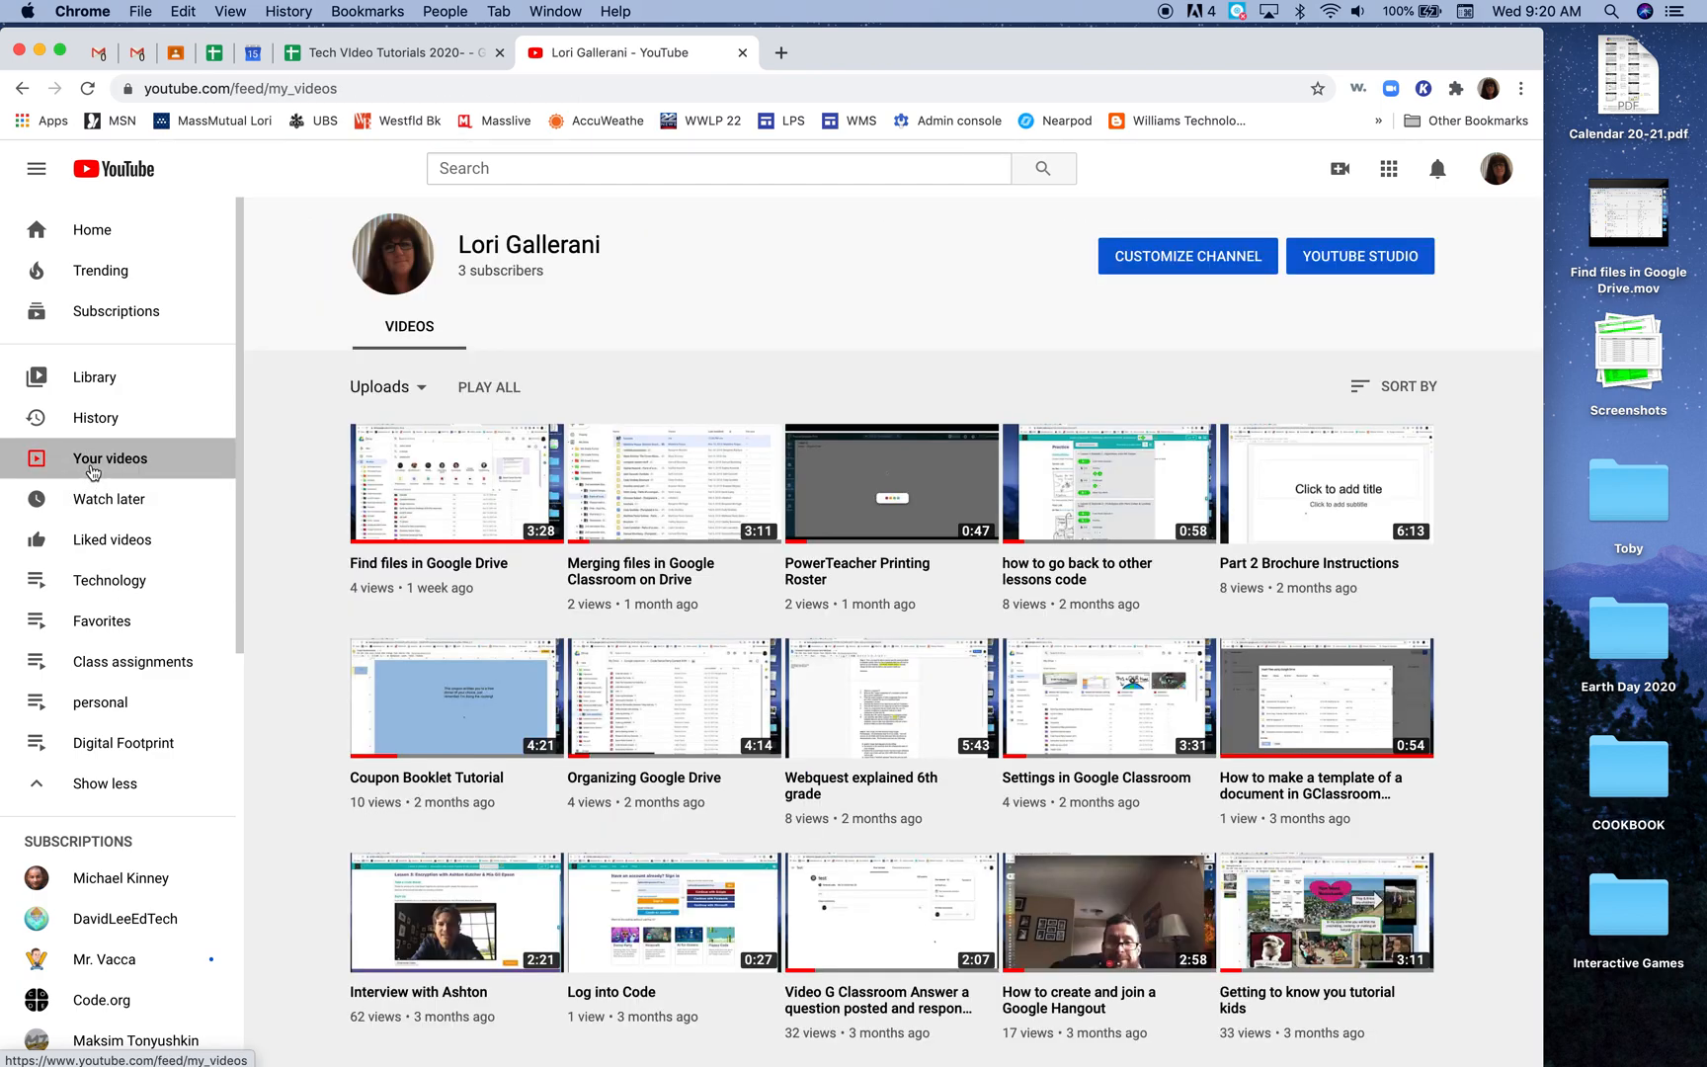
Step: Start a new video upload and open the file selection dialog
{"action": "left_click", "coordinate": [1334, 169]}
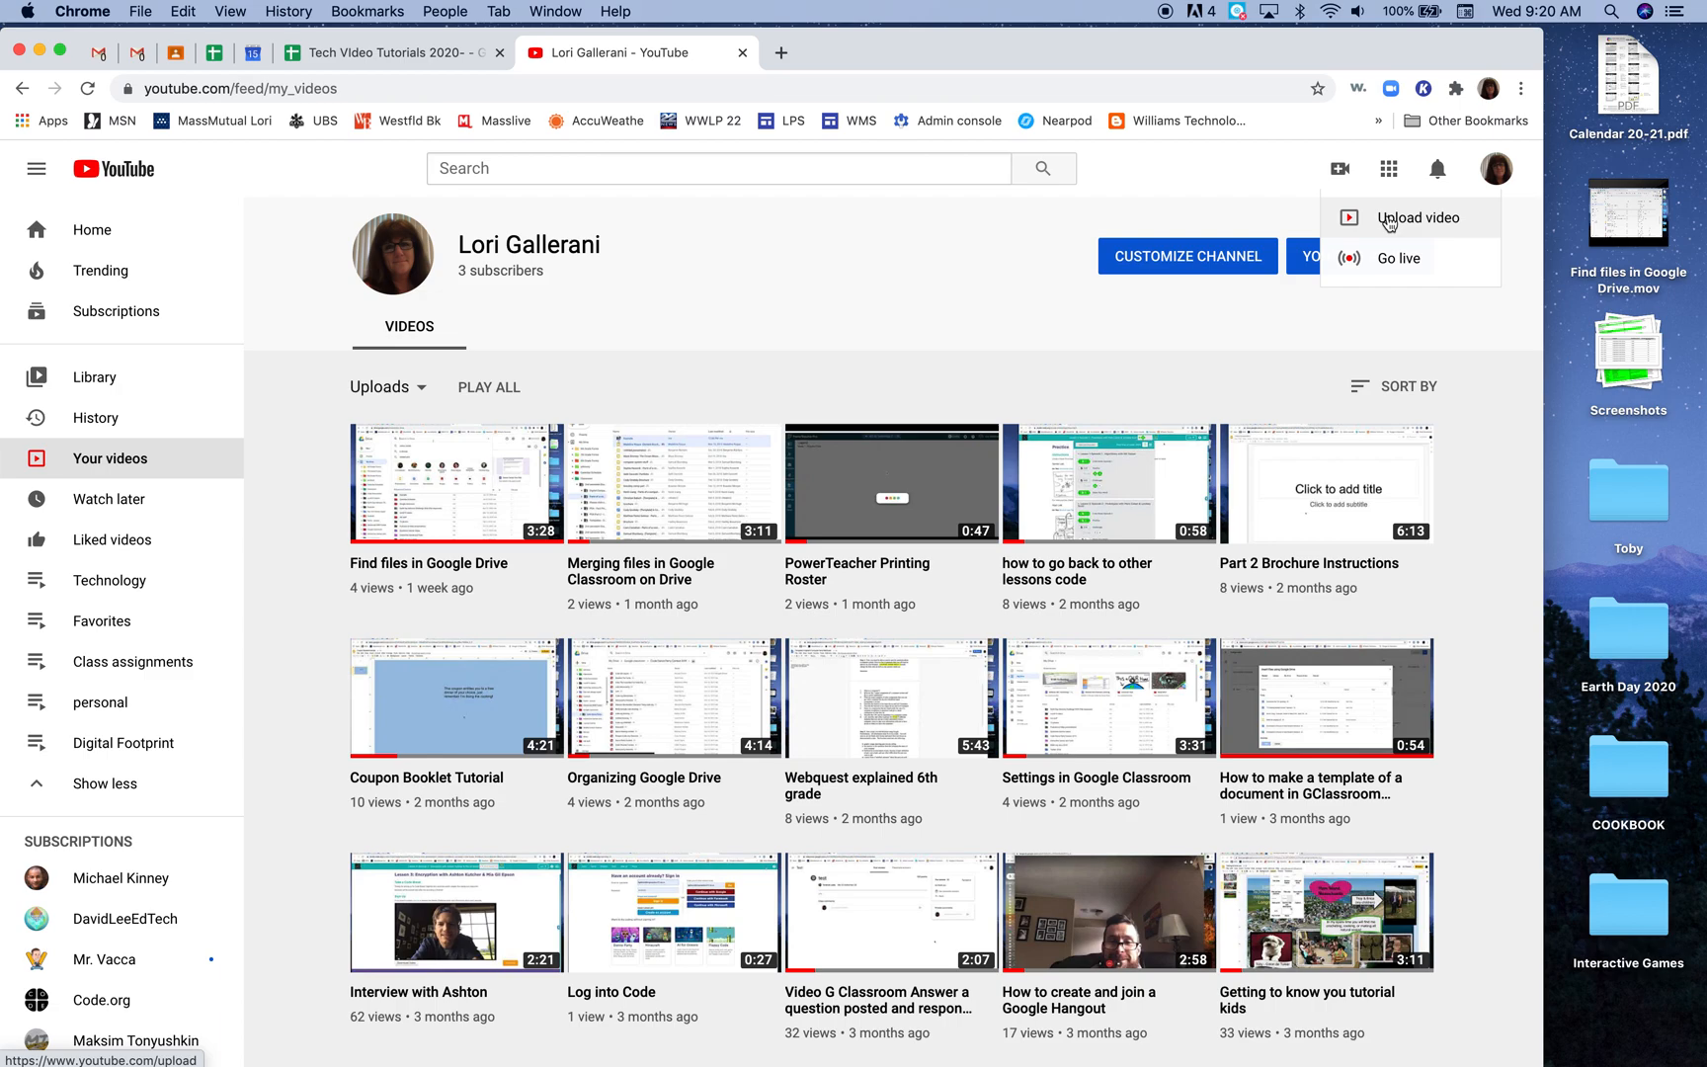
{"action": "left_click", "coordinate": [1389, 219]}
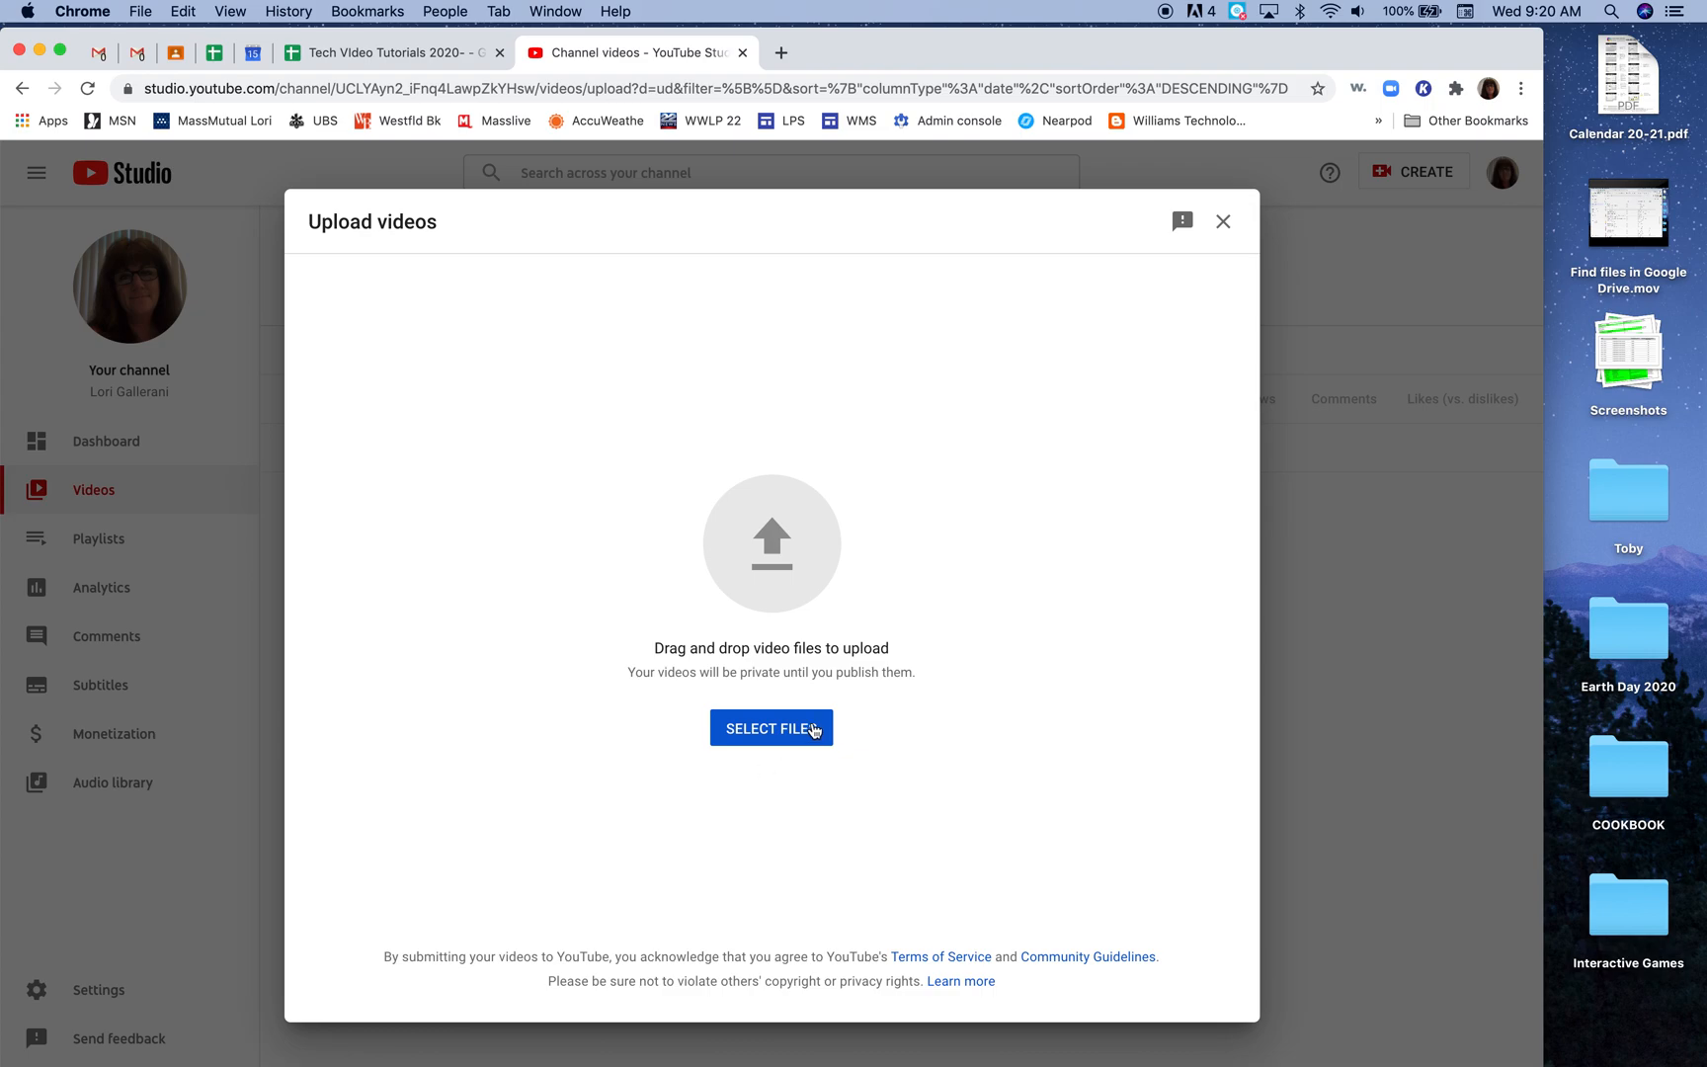
{"action": "left_click", "coordinate": [792, 731]}
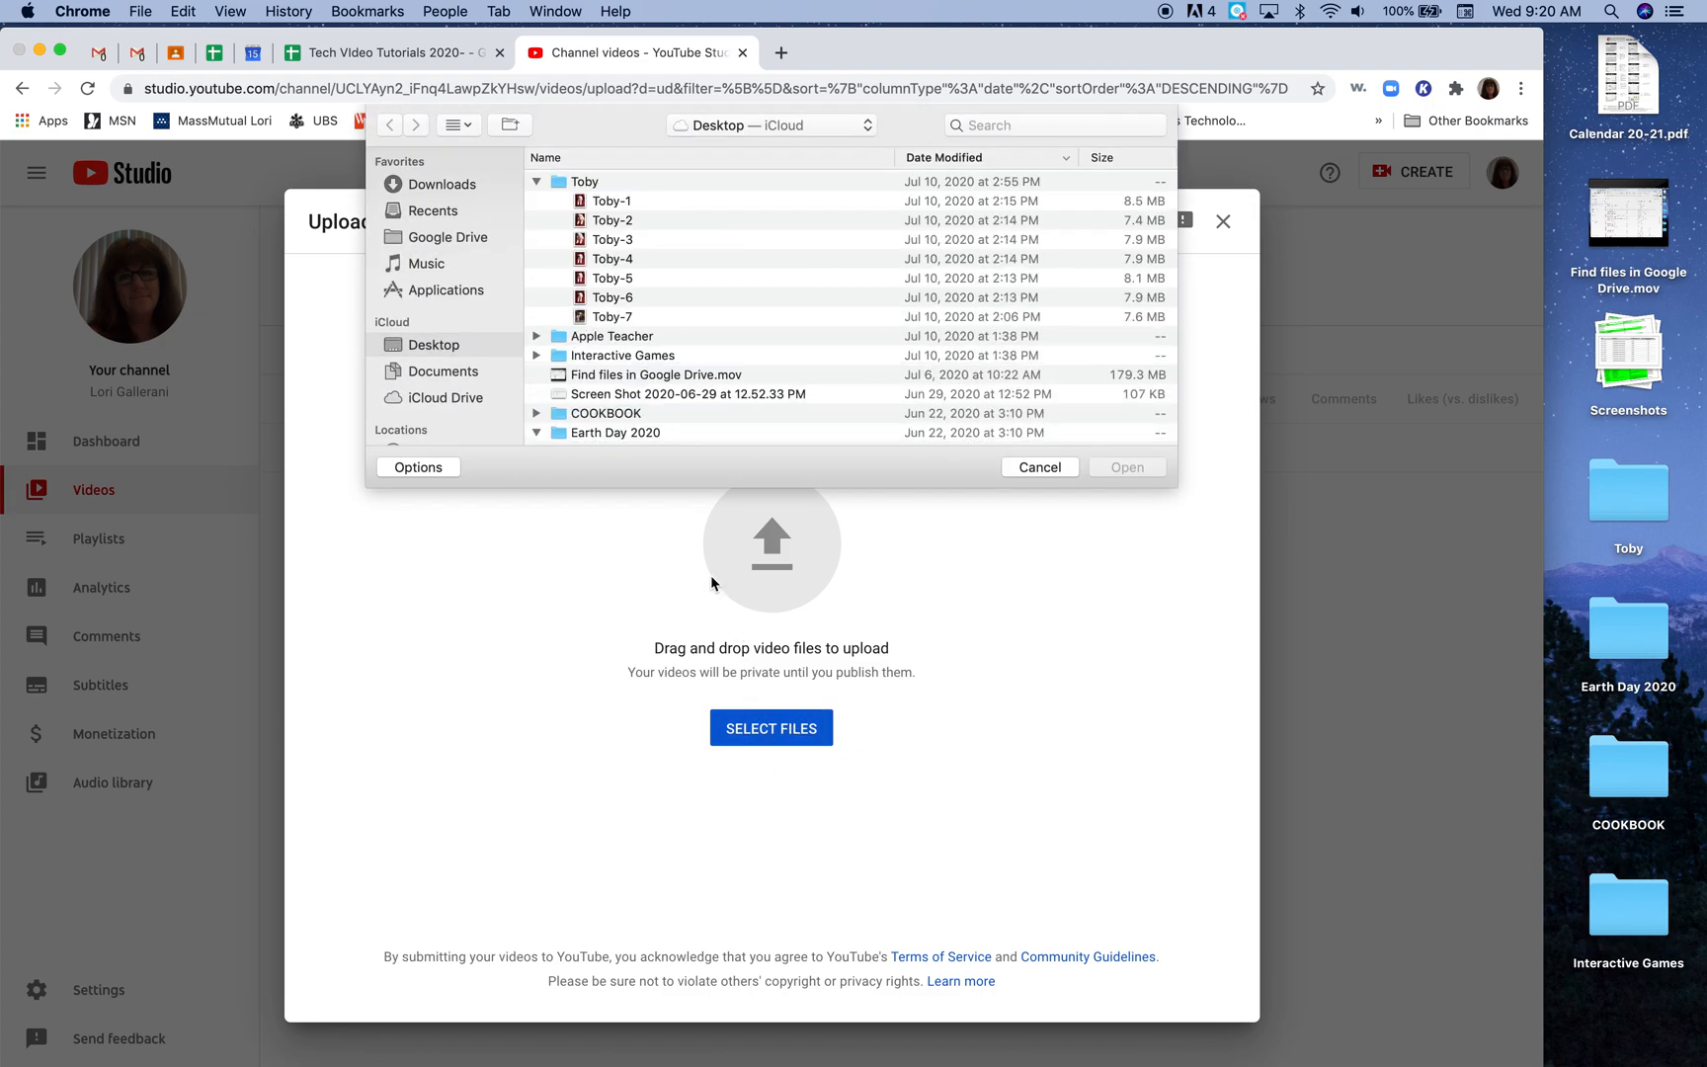
{"action": "double_click", "coordinate": [568, 181]}
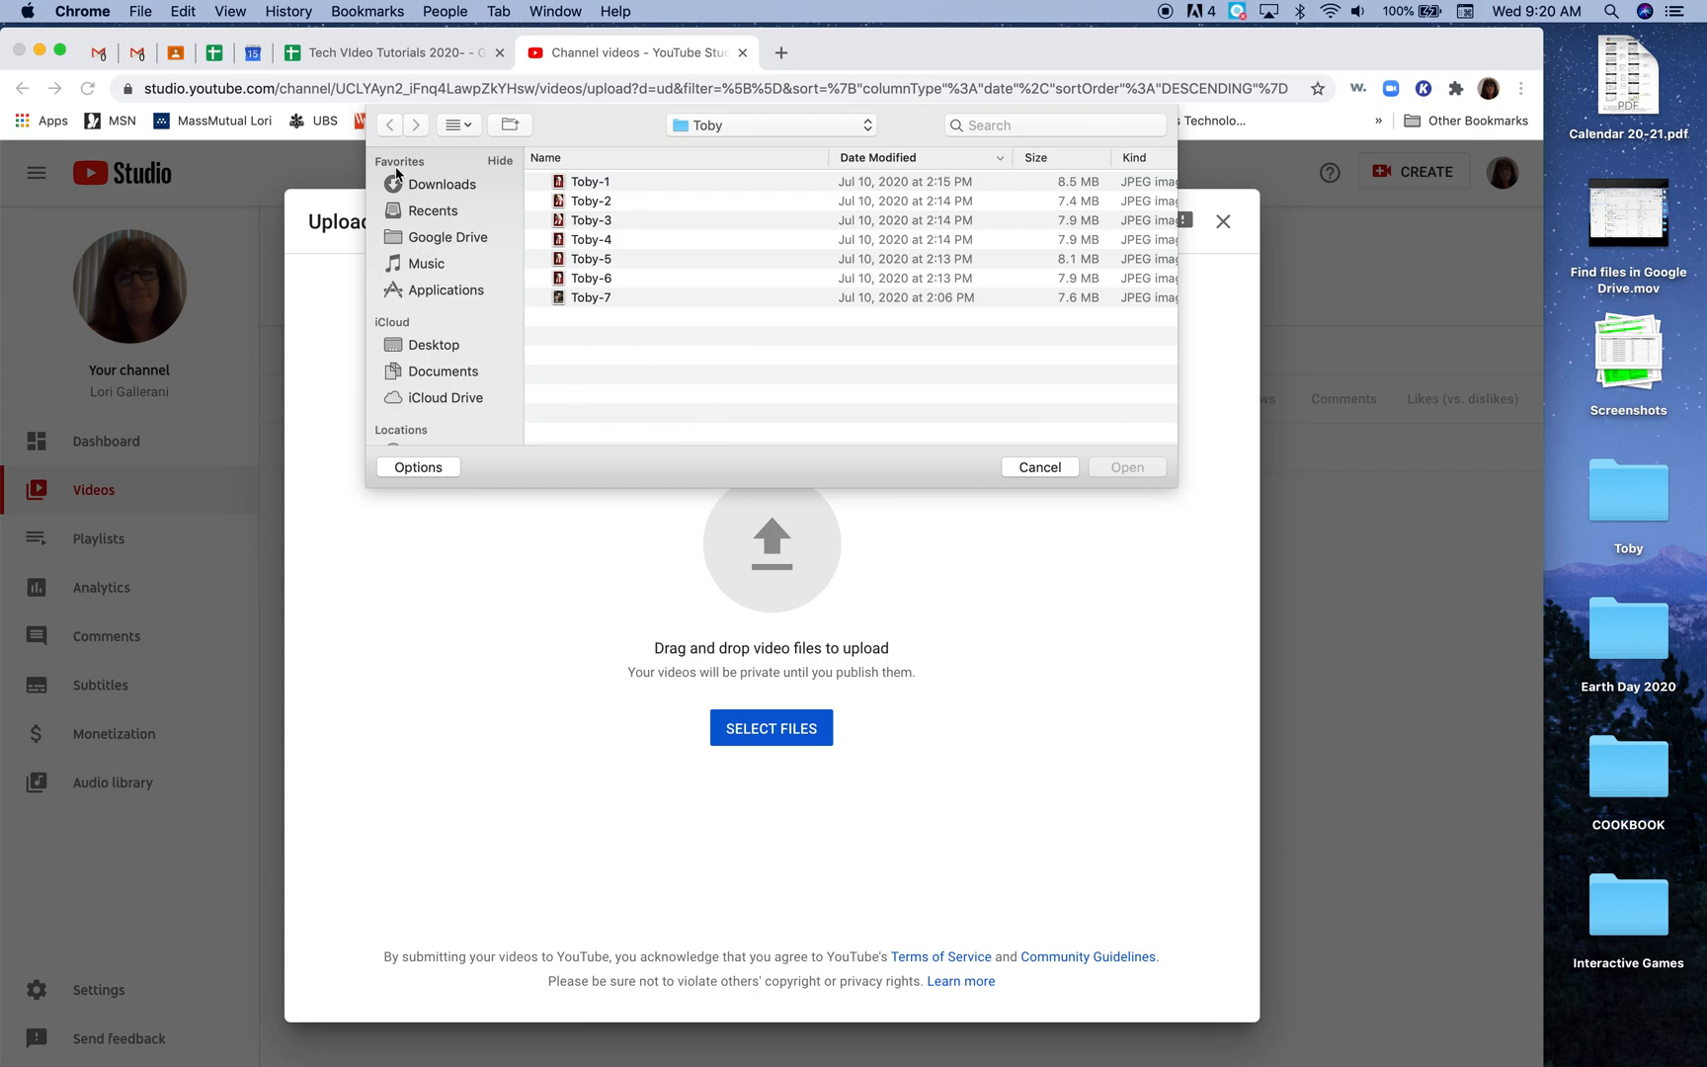
{"action": "left_click", "coordinate": [427, 212]}
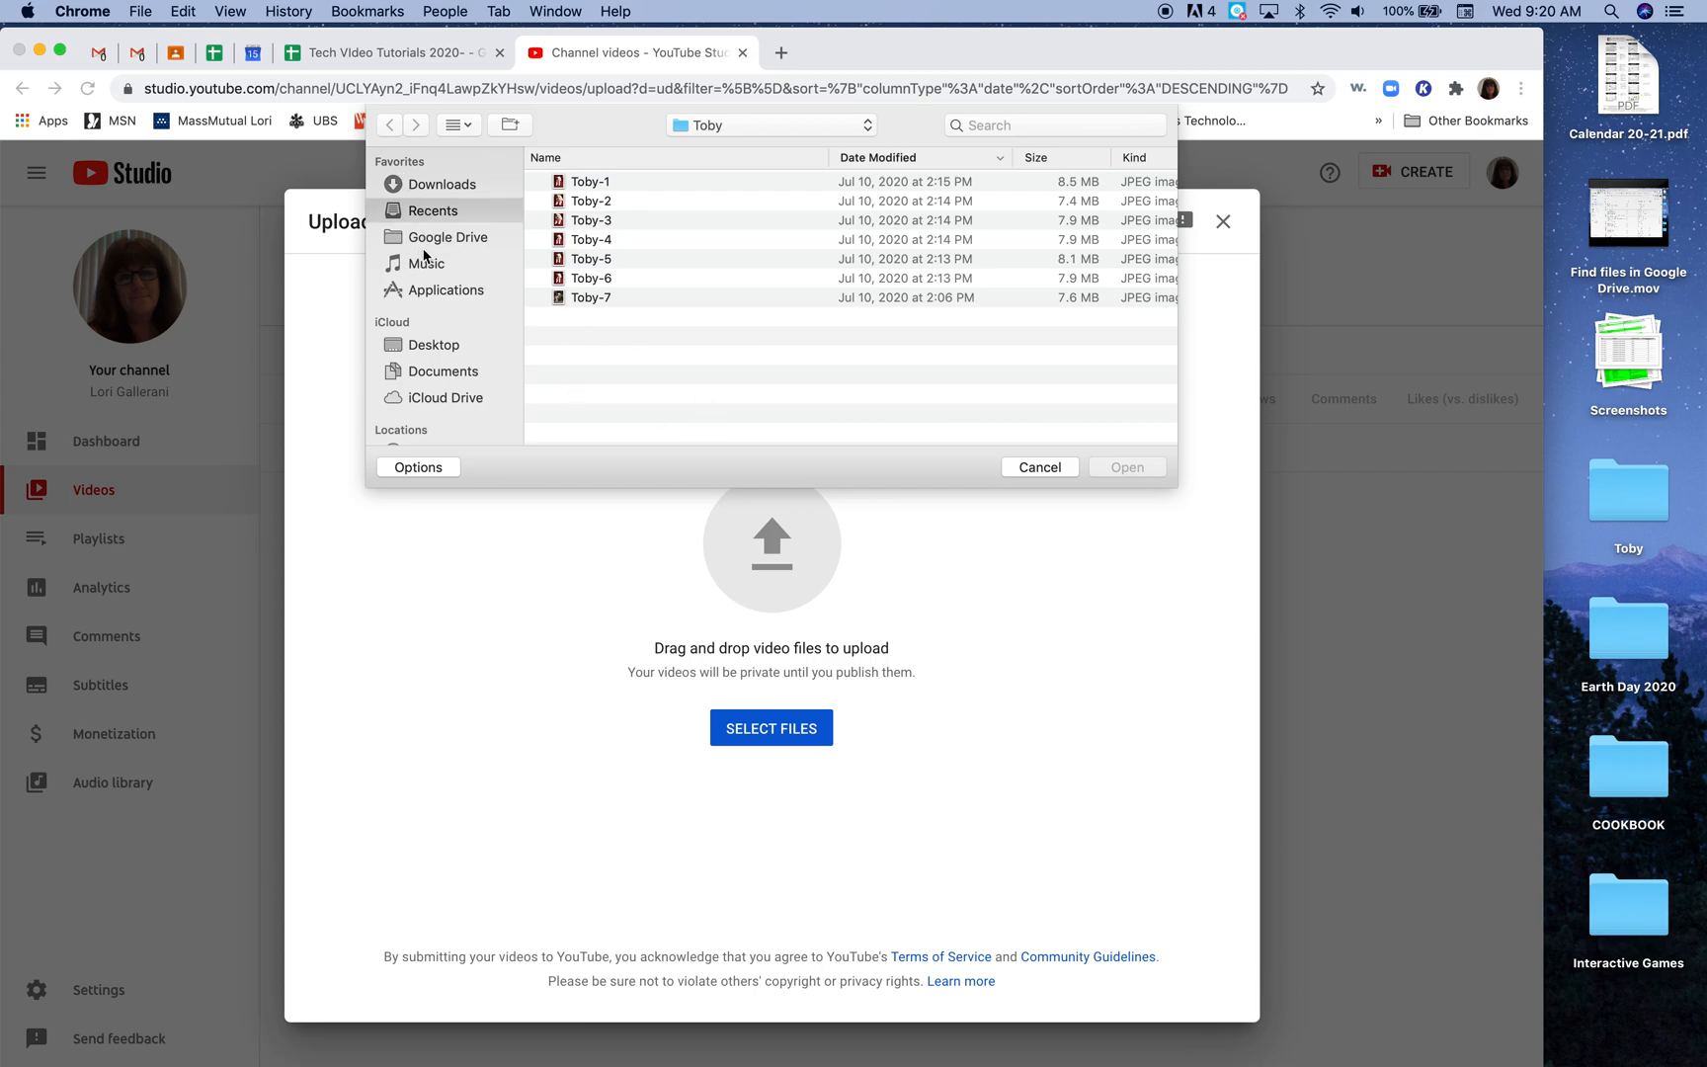
{"action": "left_click", "coordinate": [432, 348]}
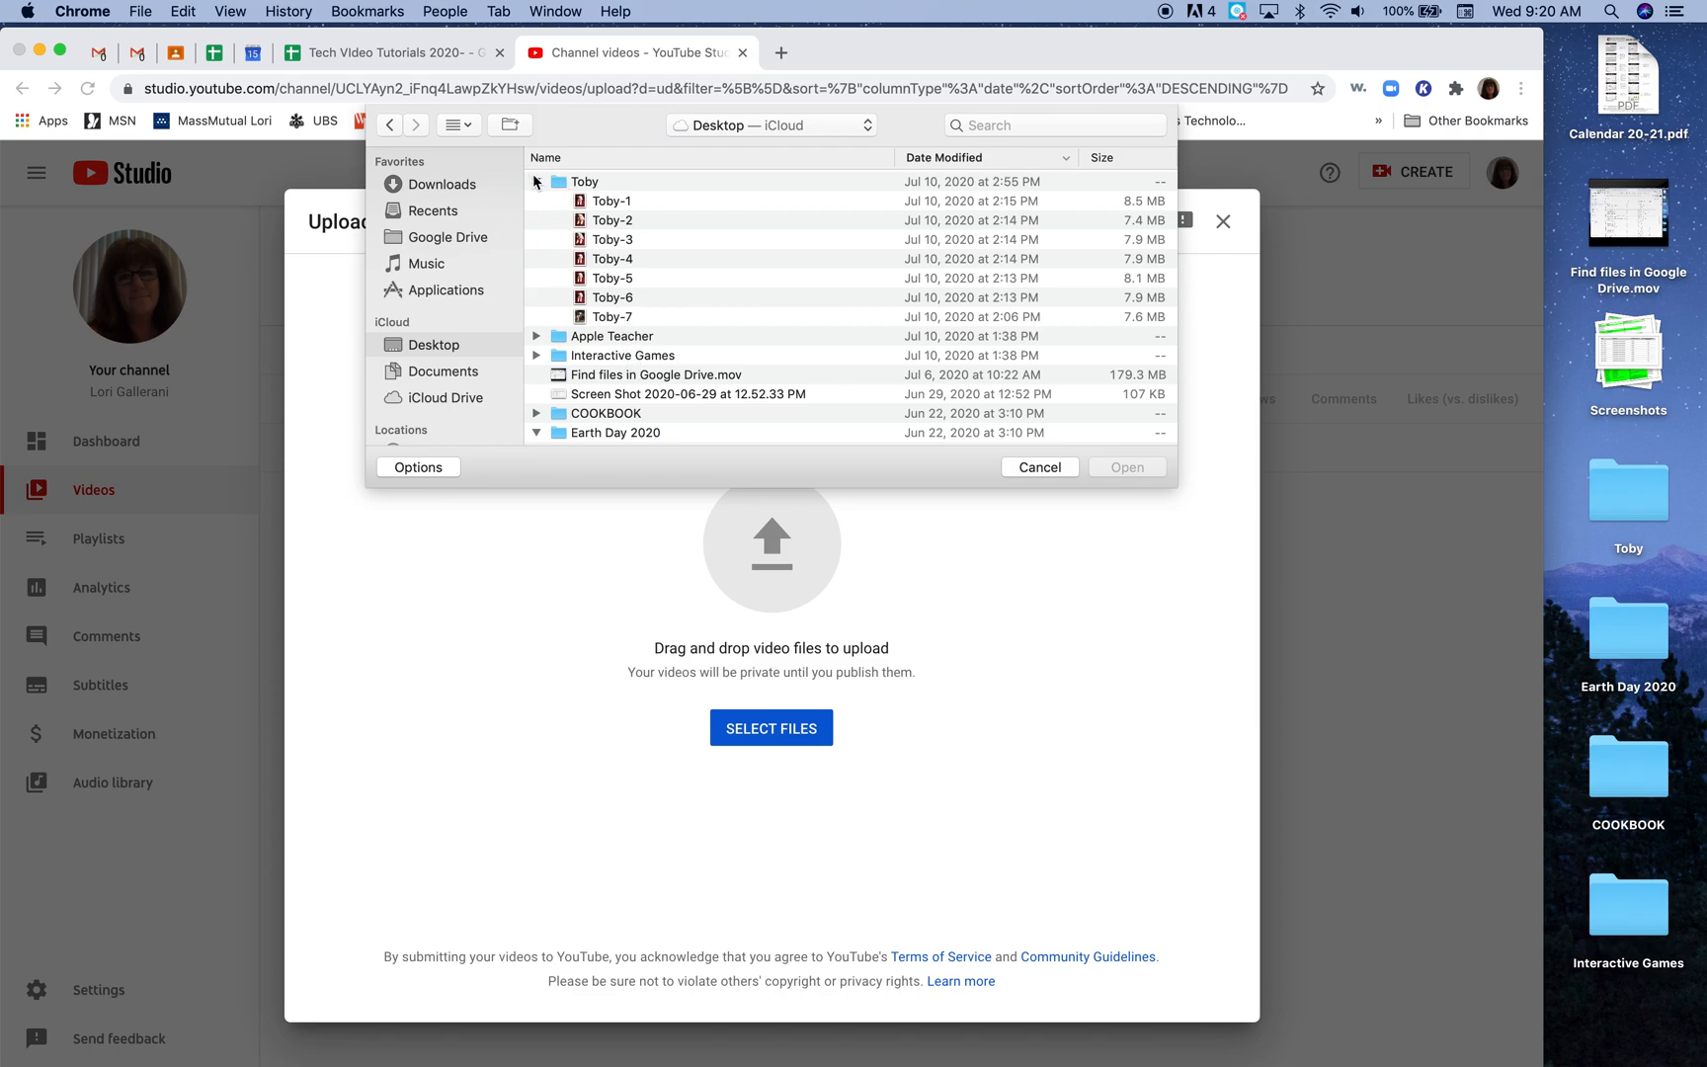
Step: Collapse the Toby folder and choose Find files in Google Drive.mov from the Desktop for upload
{"action": "left_click", "coordinate": [535, 181]}
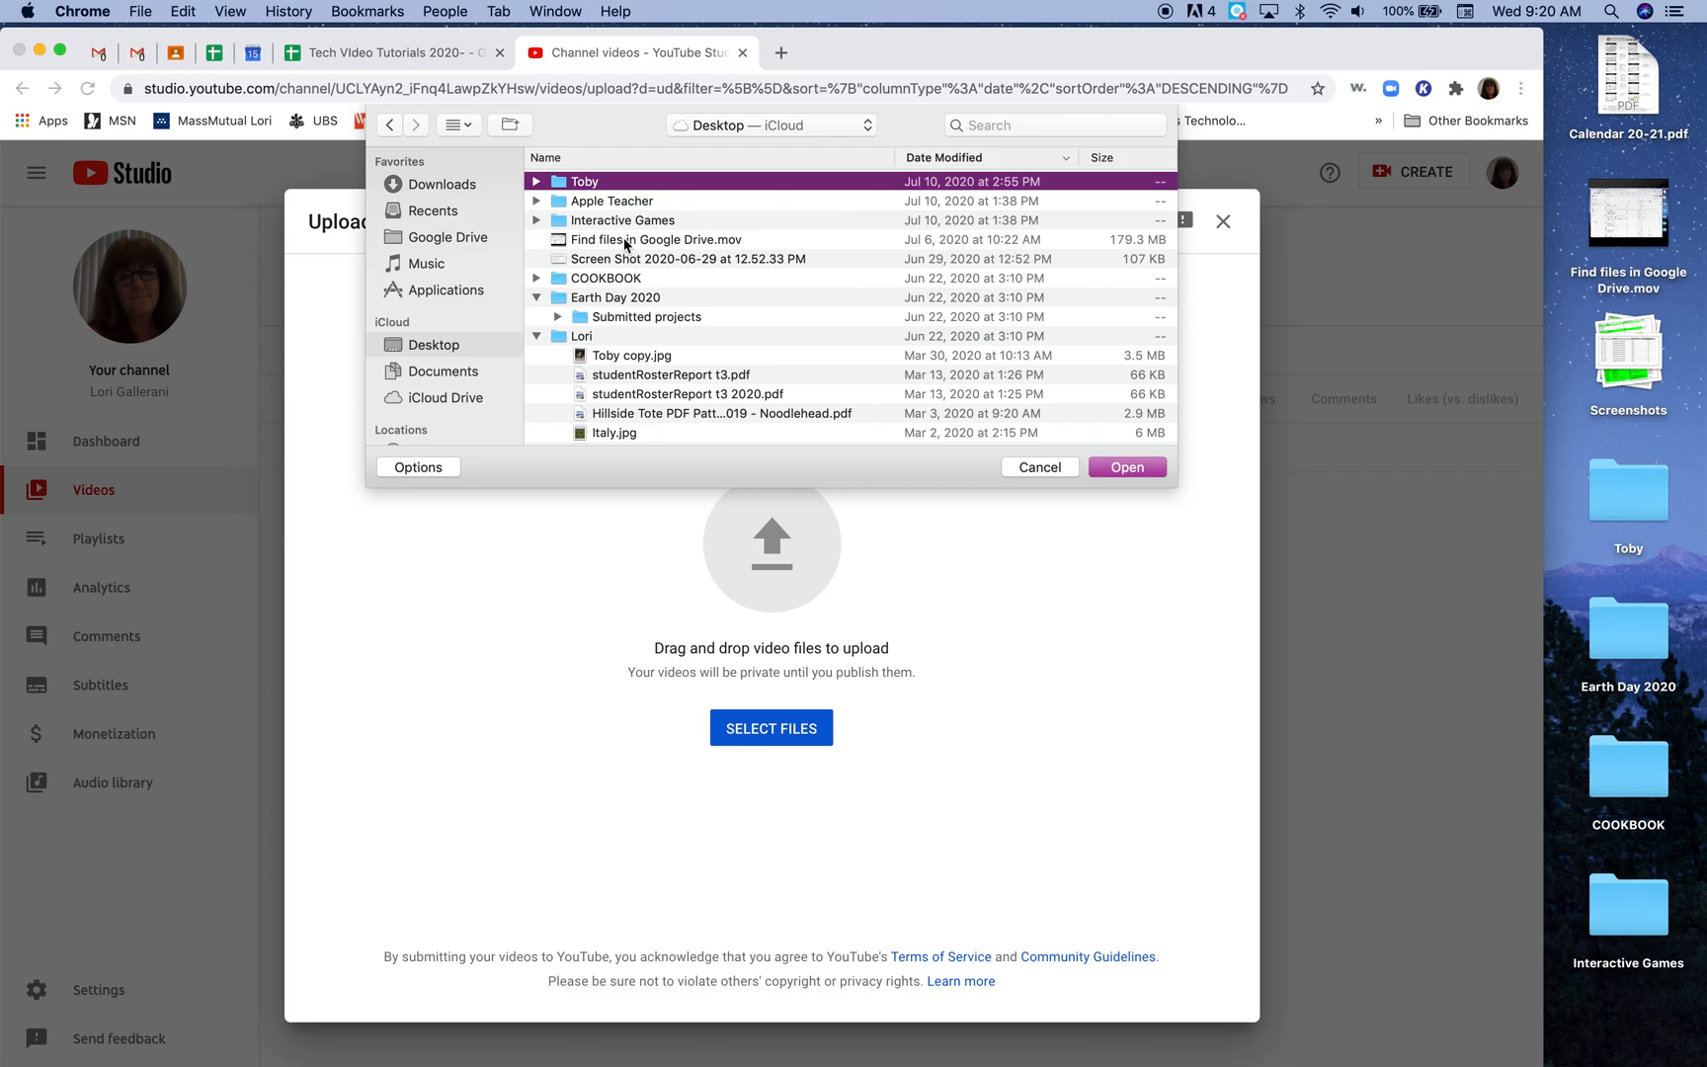
{"action": "left_click", "coordinate": [626, 240]}
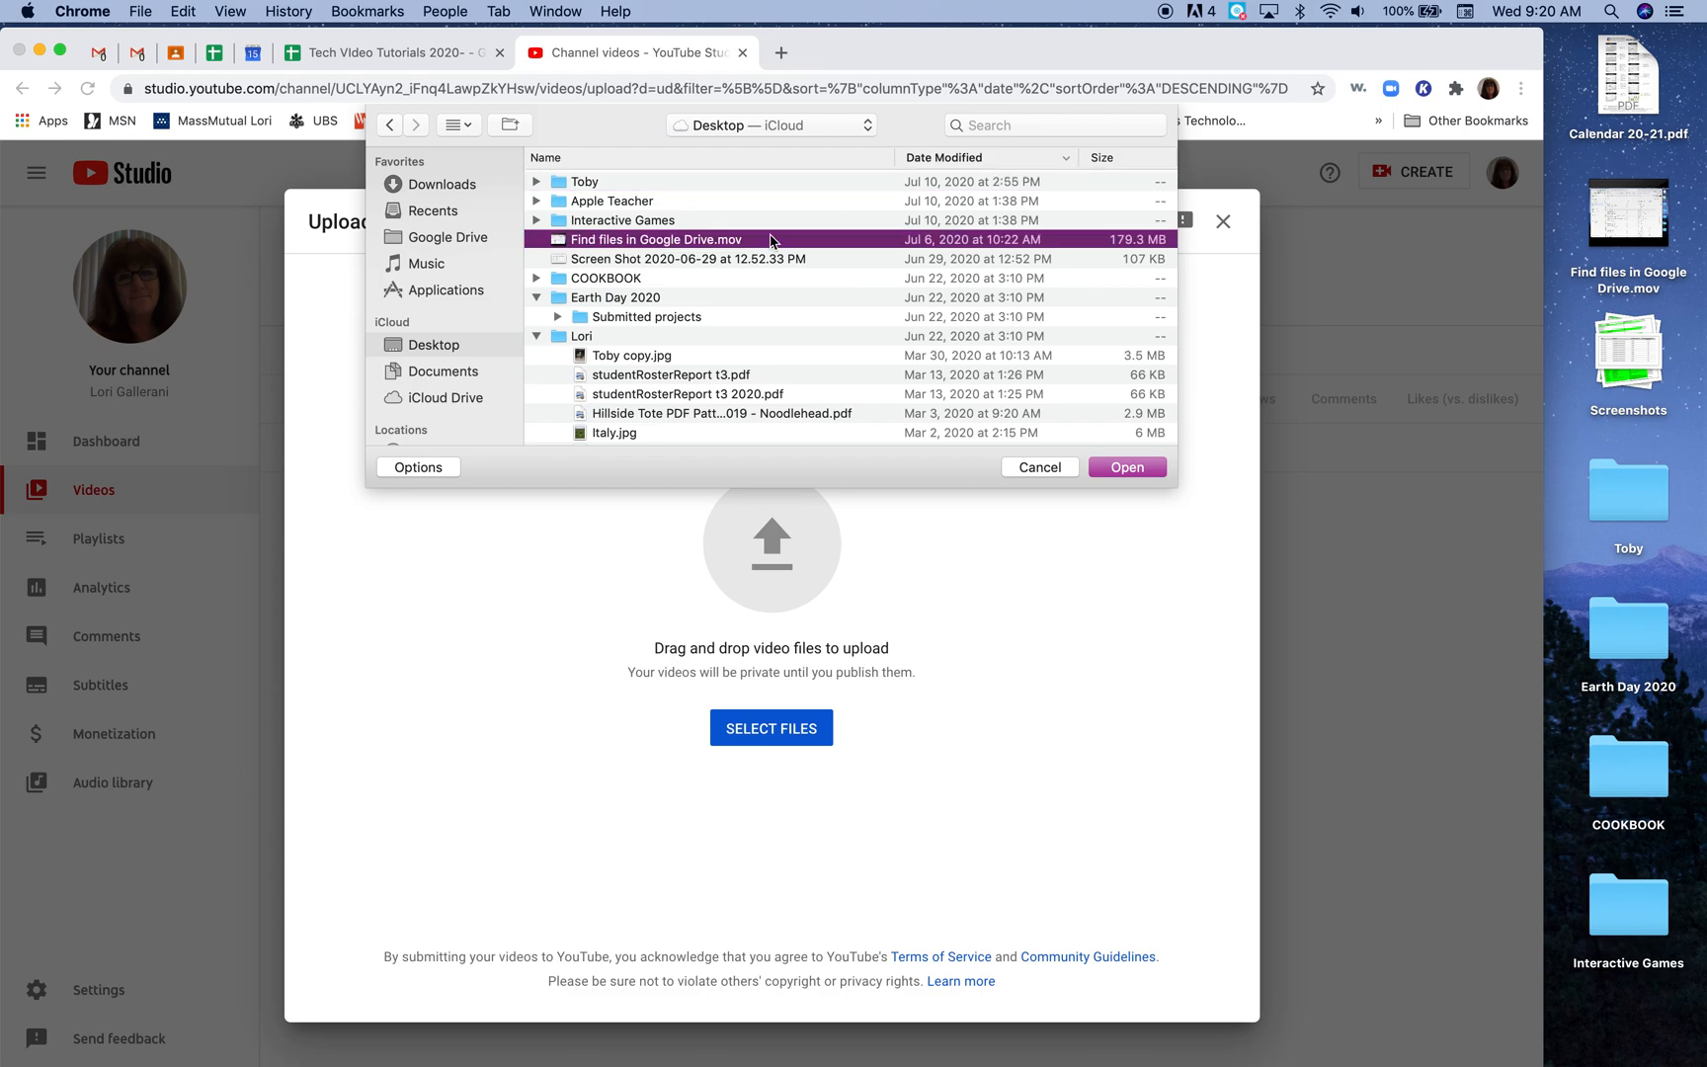
{"action": "left_click", "coordinate": [1137, 466]}
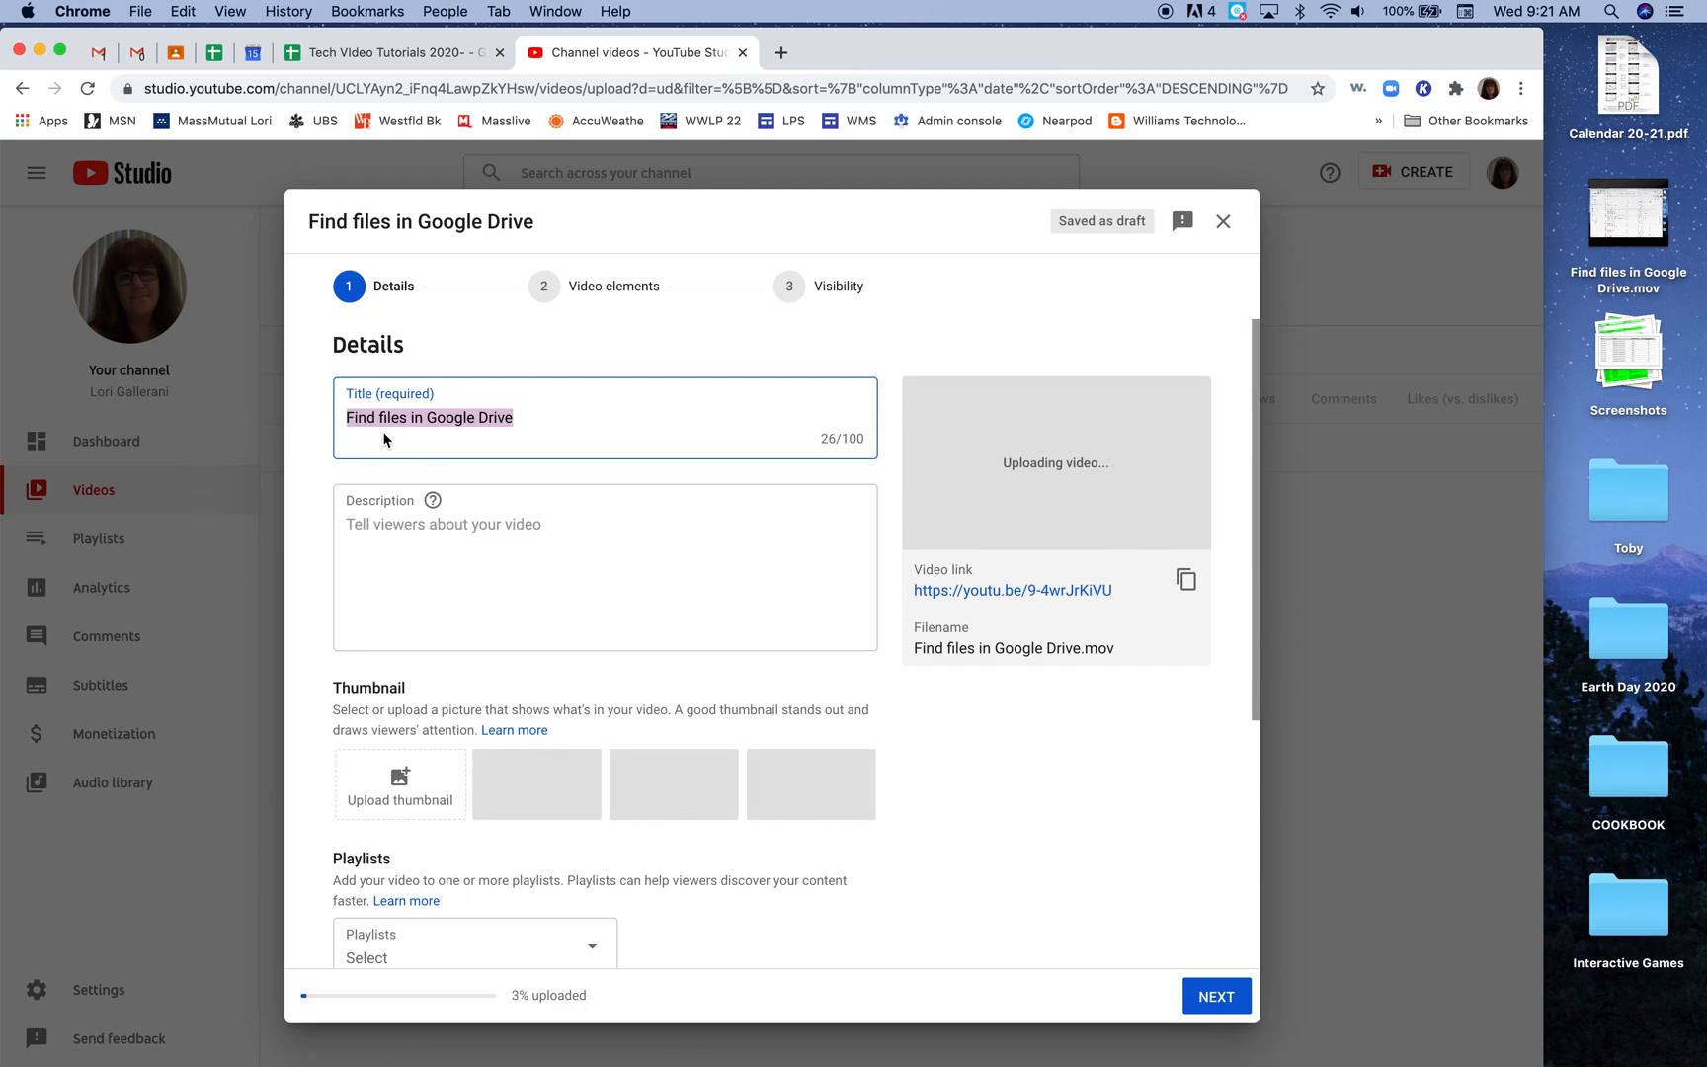
Step: Extend the video's title to "Find files in Google Drive - Example", leaving the description blank
{"action": "left_click", "coordinate": [527, 412]}
{"action": "type", "text": "- Example"}
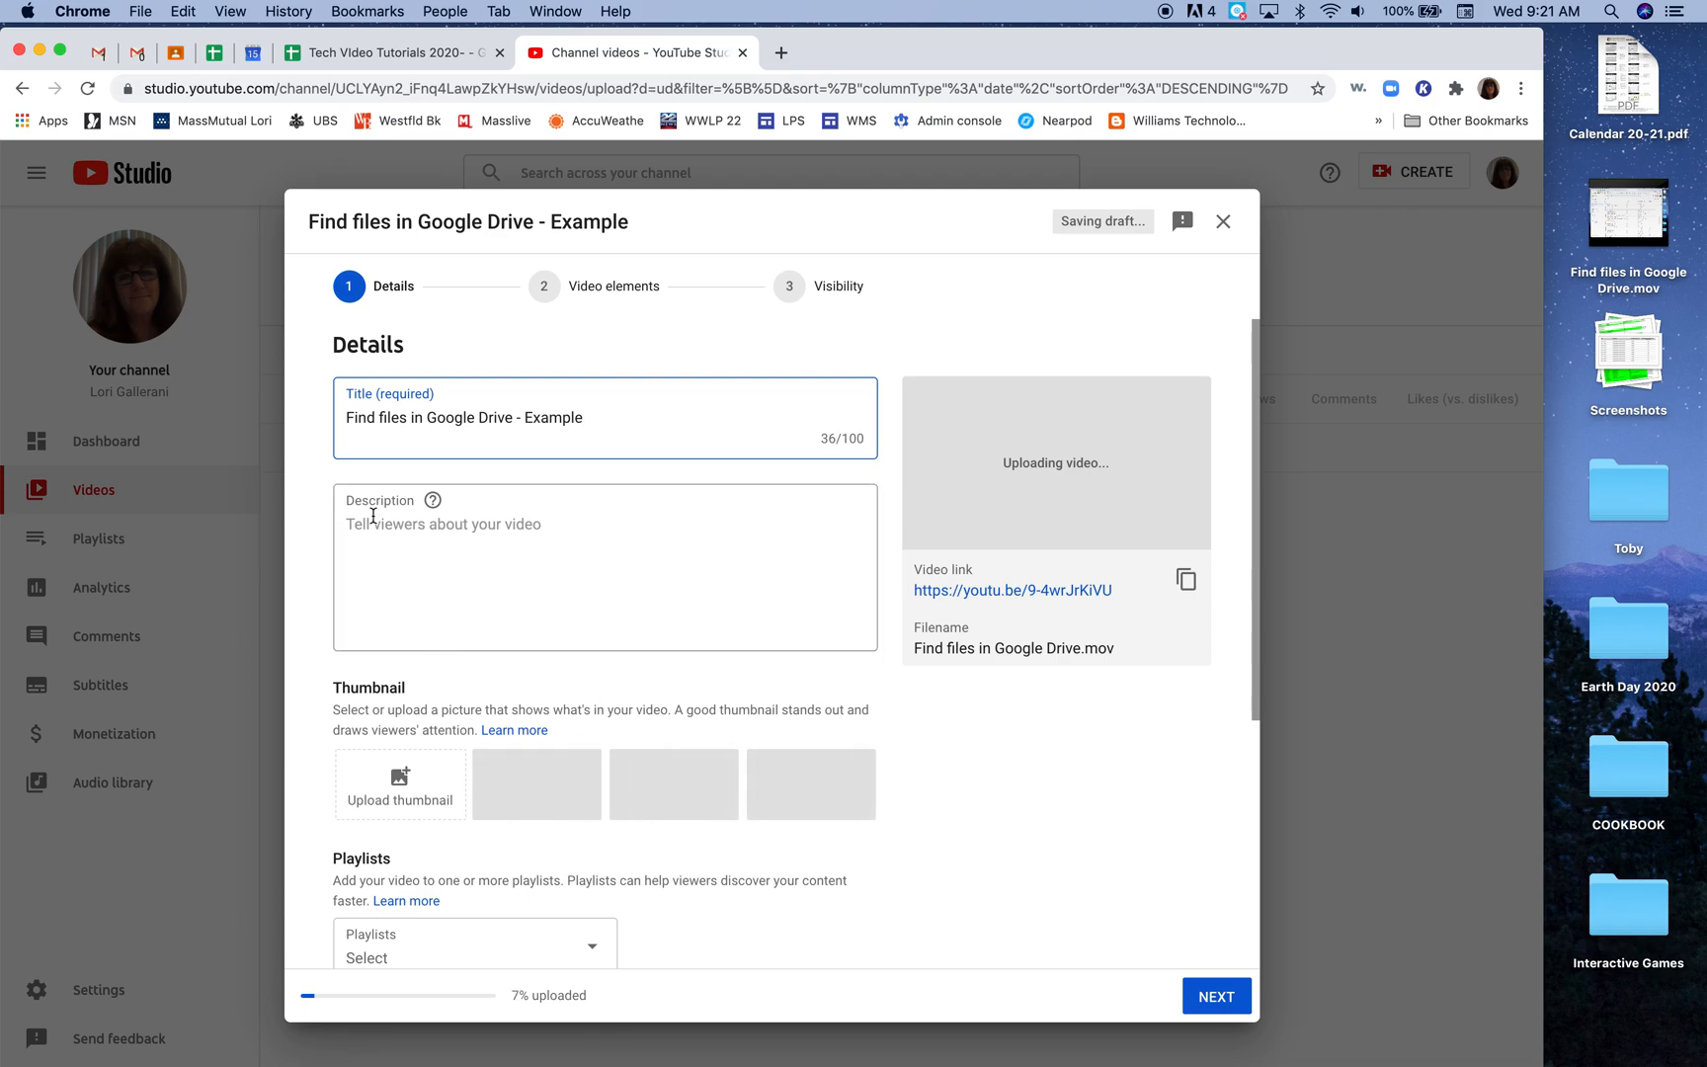
{"action": "left_click", "coordinate": [359, 580]}
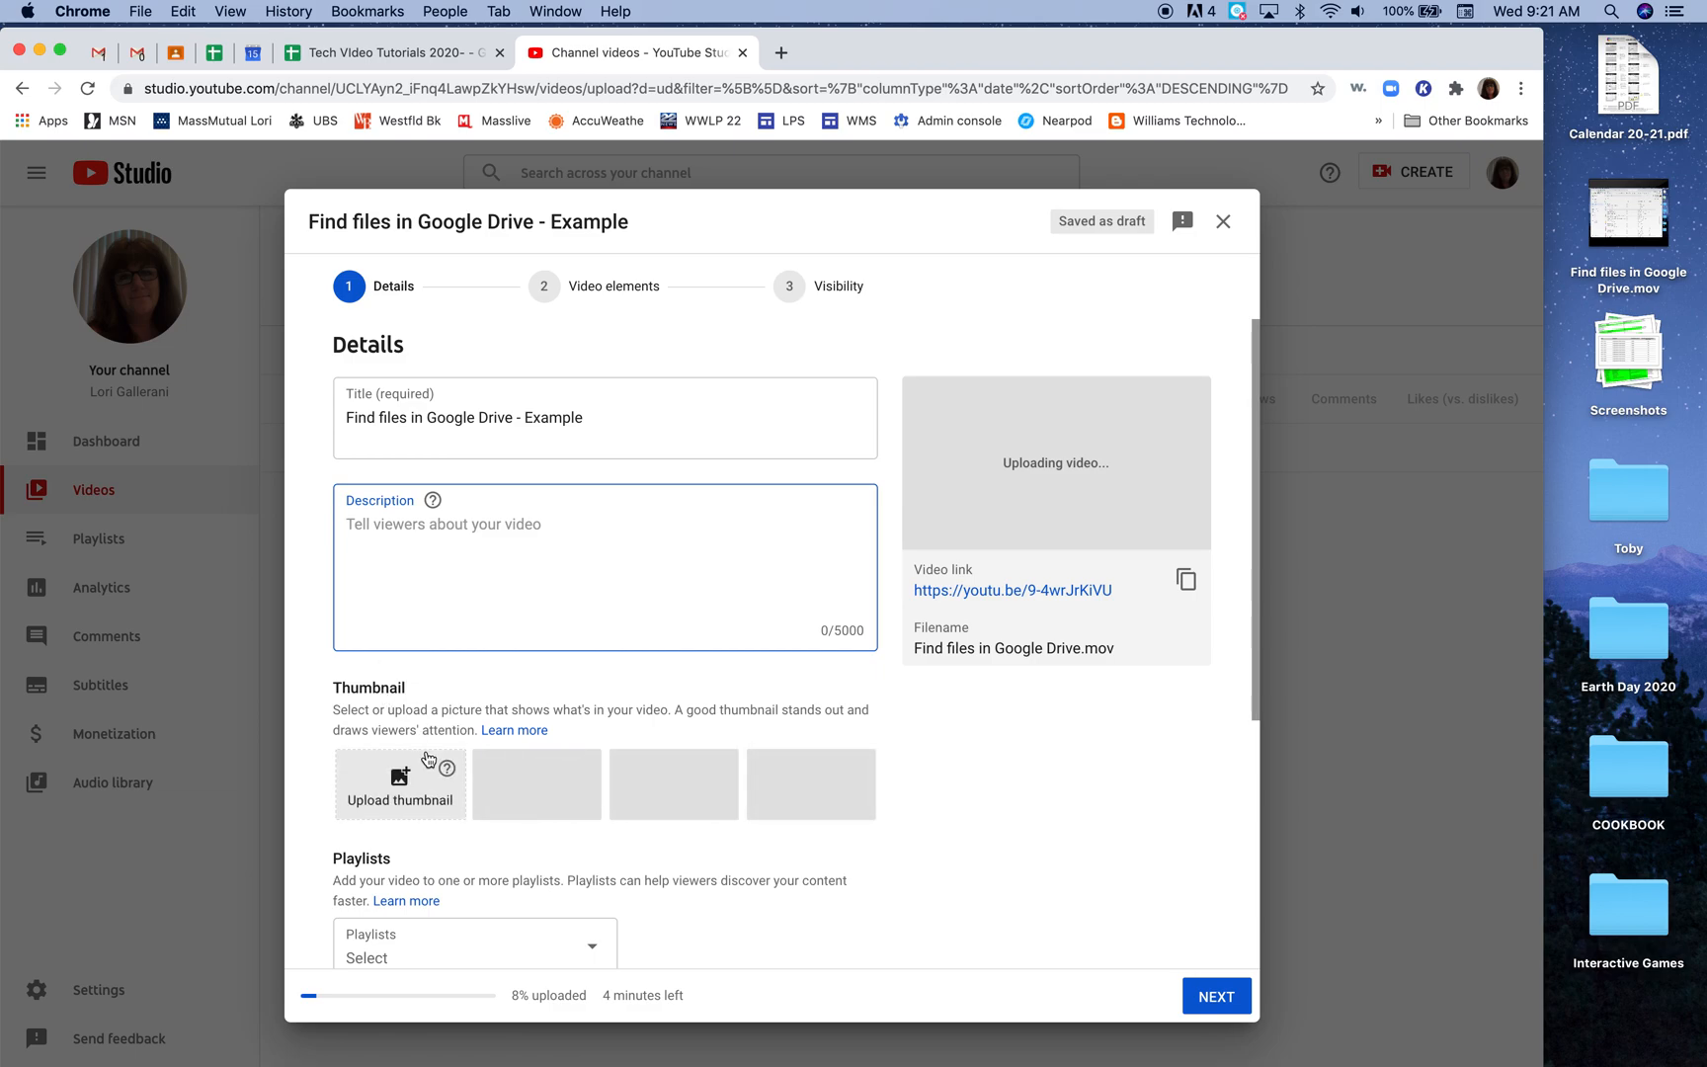
Step: Add the video to the Technology playlist and mark it as made for kids
{"action": "scroll", "coordinate": [427, 756], "scroll_direction": "down", "scroll_amount": 5}
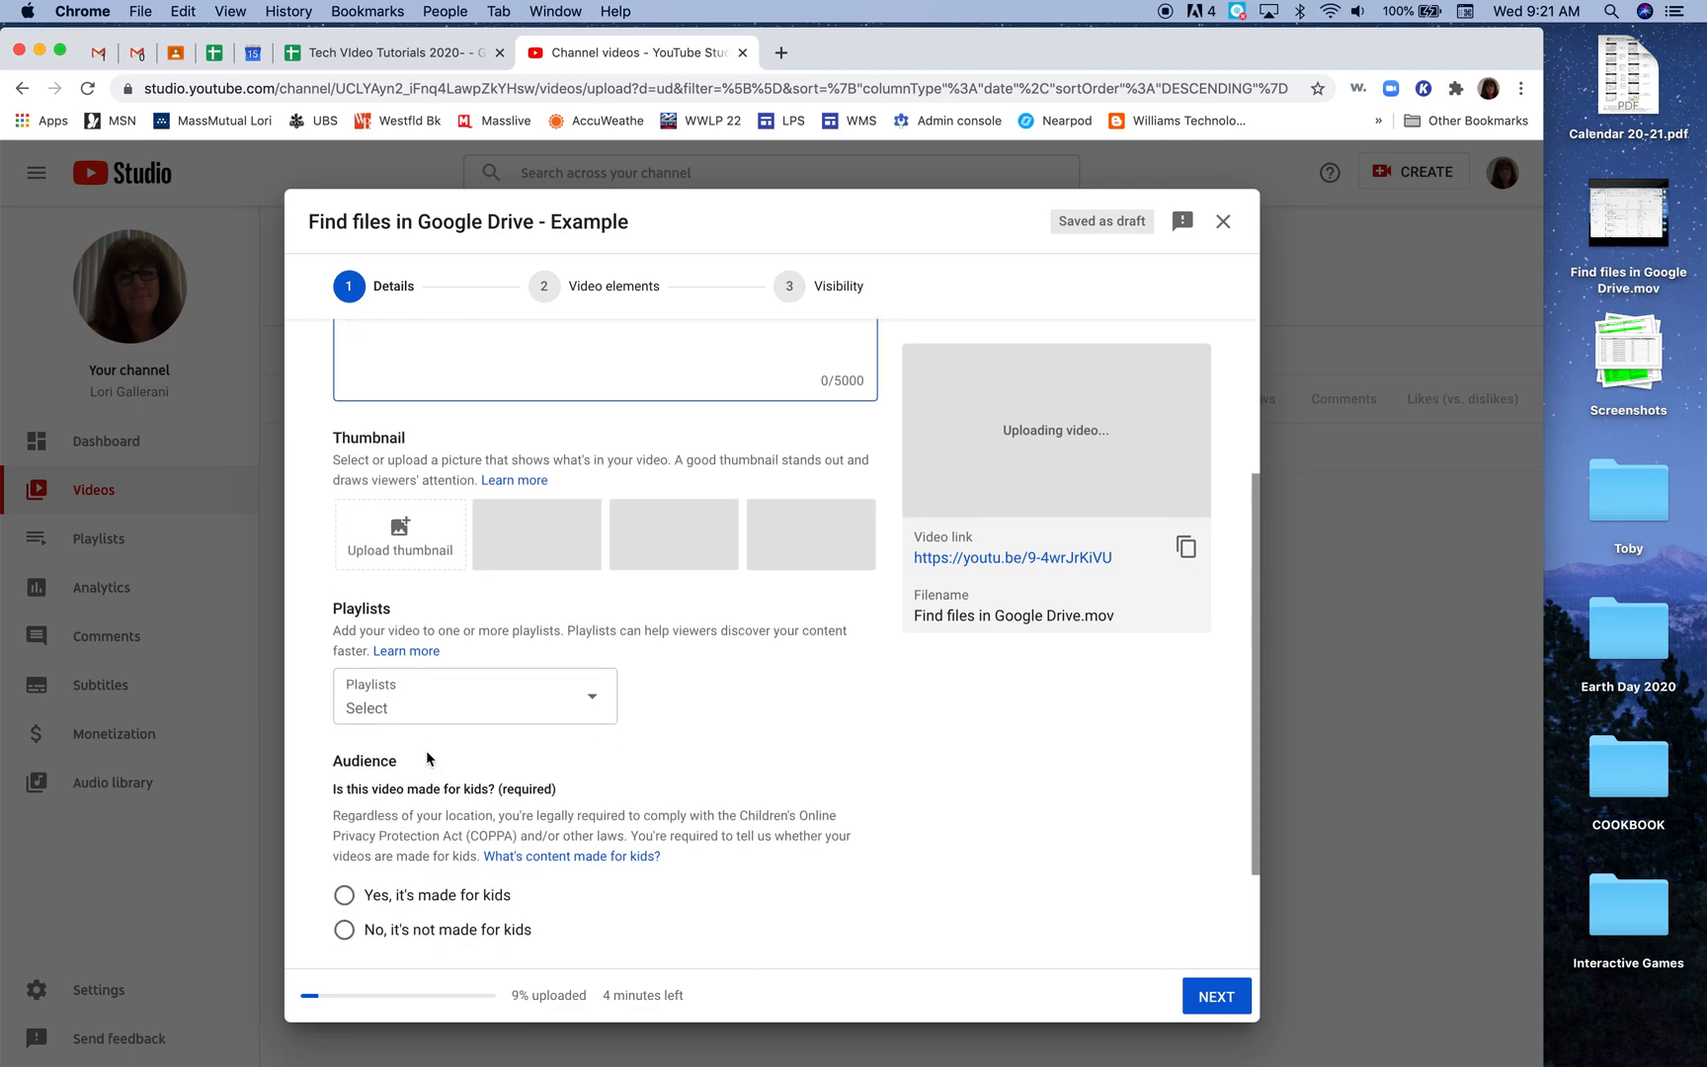
{"action": "left_click", "coordinate": [593, 704]}
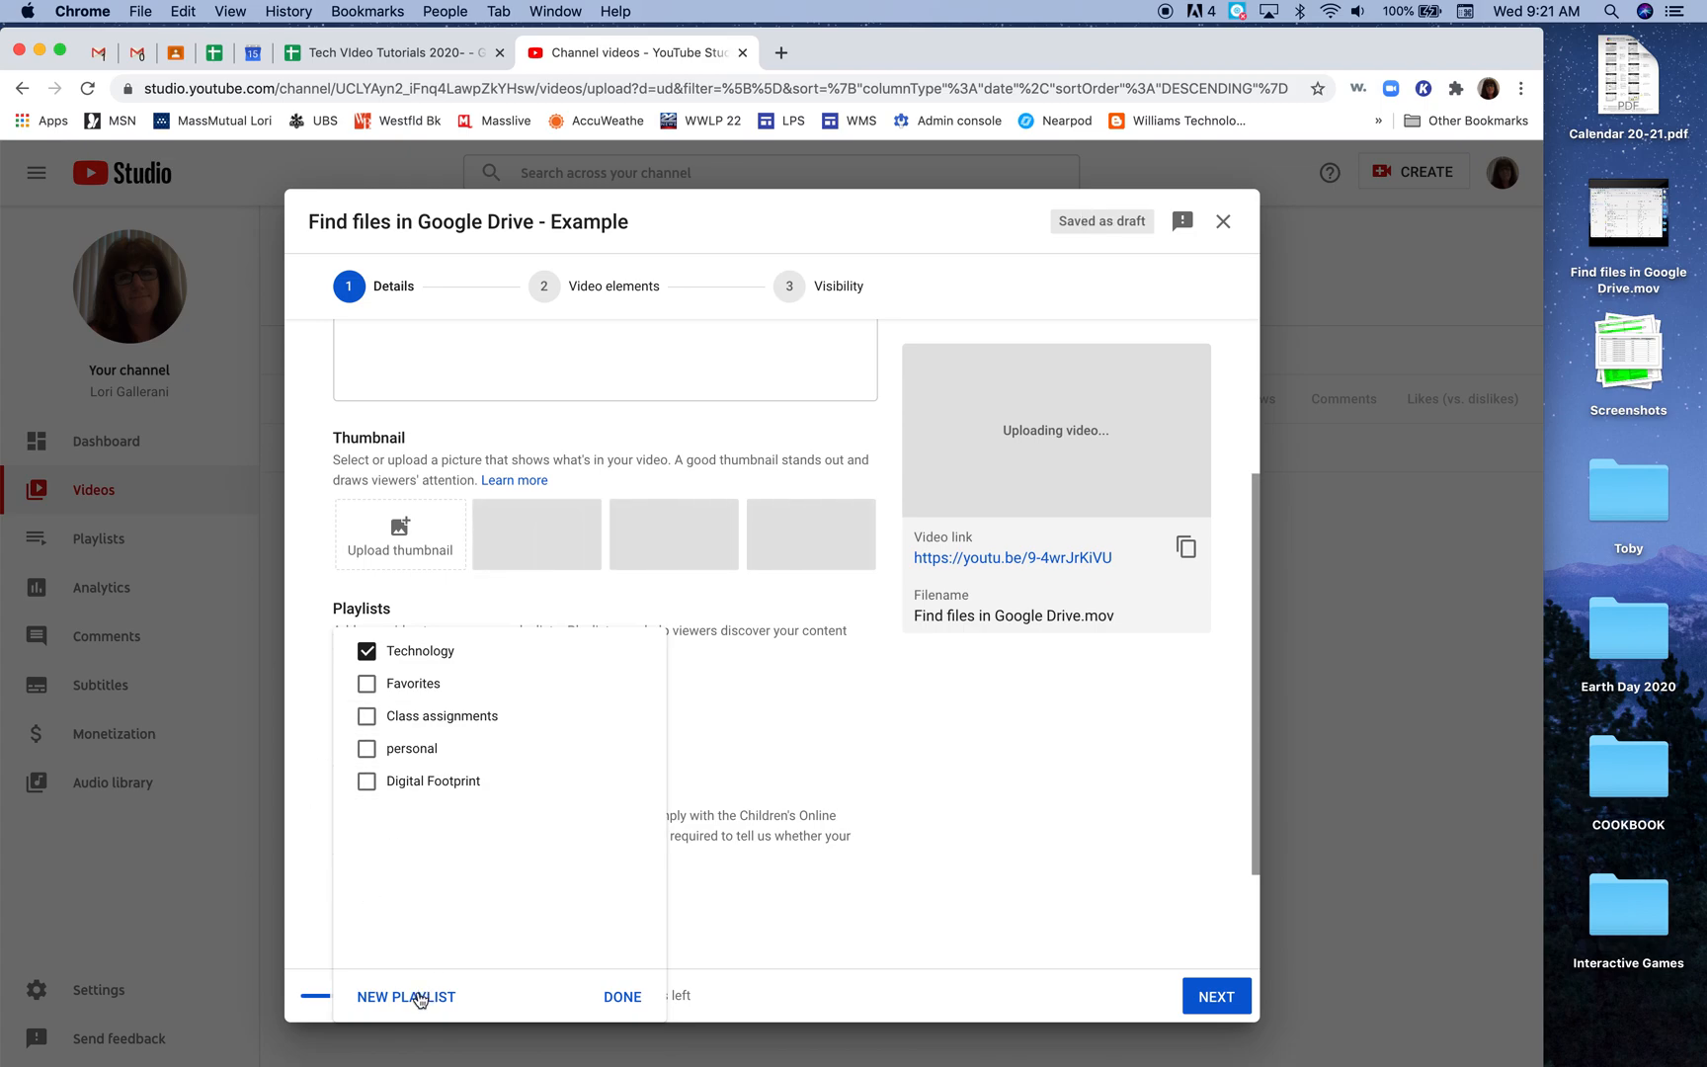
{"action": "left_click", "coordinate": [620, 996]}
{"action": "scroll", "coordinate": [619, 938], "scroll_direction": "down", "scroll_amount": 3}
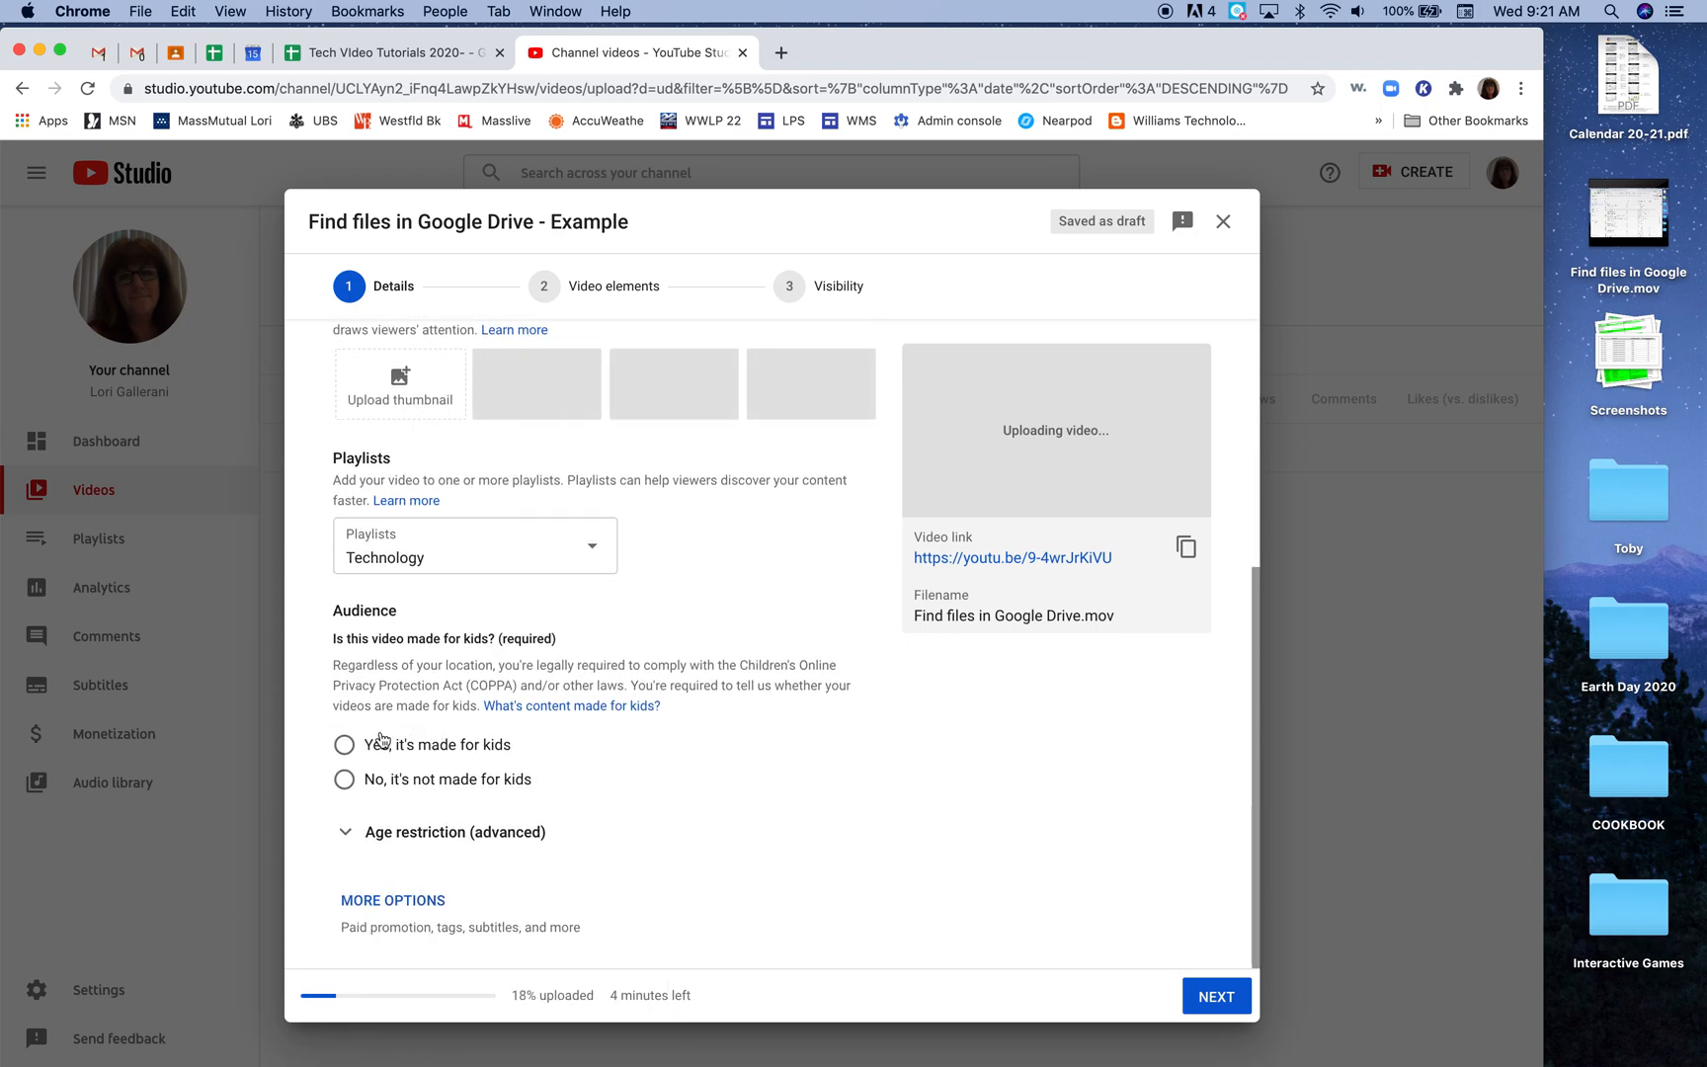
{"action": "left_click", "coordinate": [344, 746]}
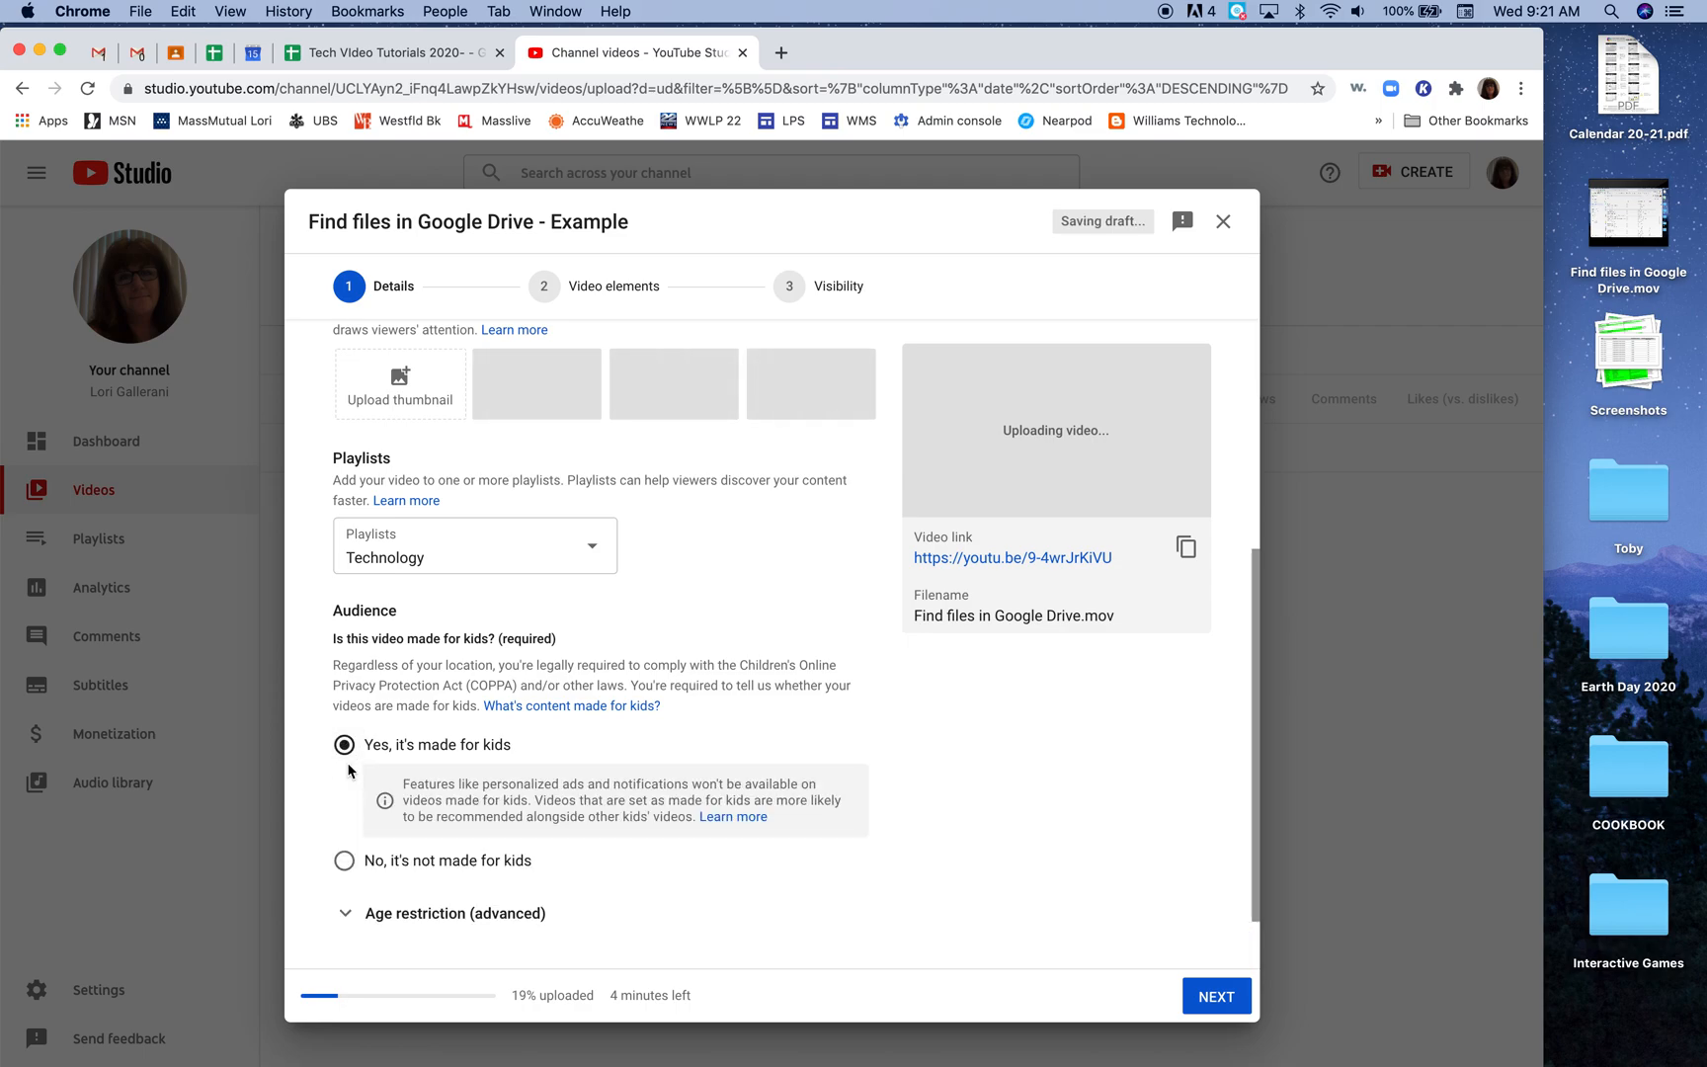
Step: Reveal the additional upload options and review paid promotion, tags, language, captions, recording date, license and category
{"action": "scroll", "coordinate": [693, 792], "scroll_direction": "down", "scroll_amount": 2}
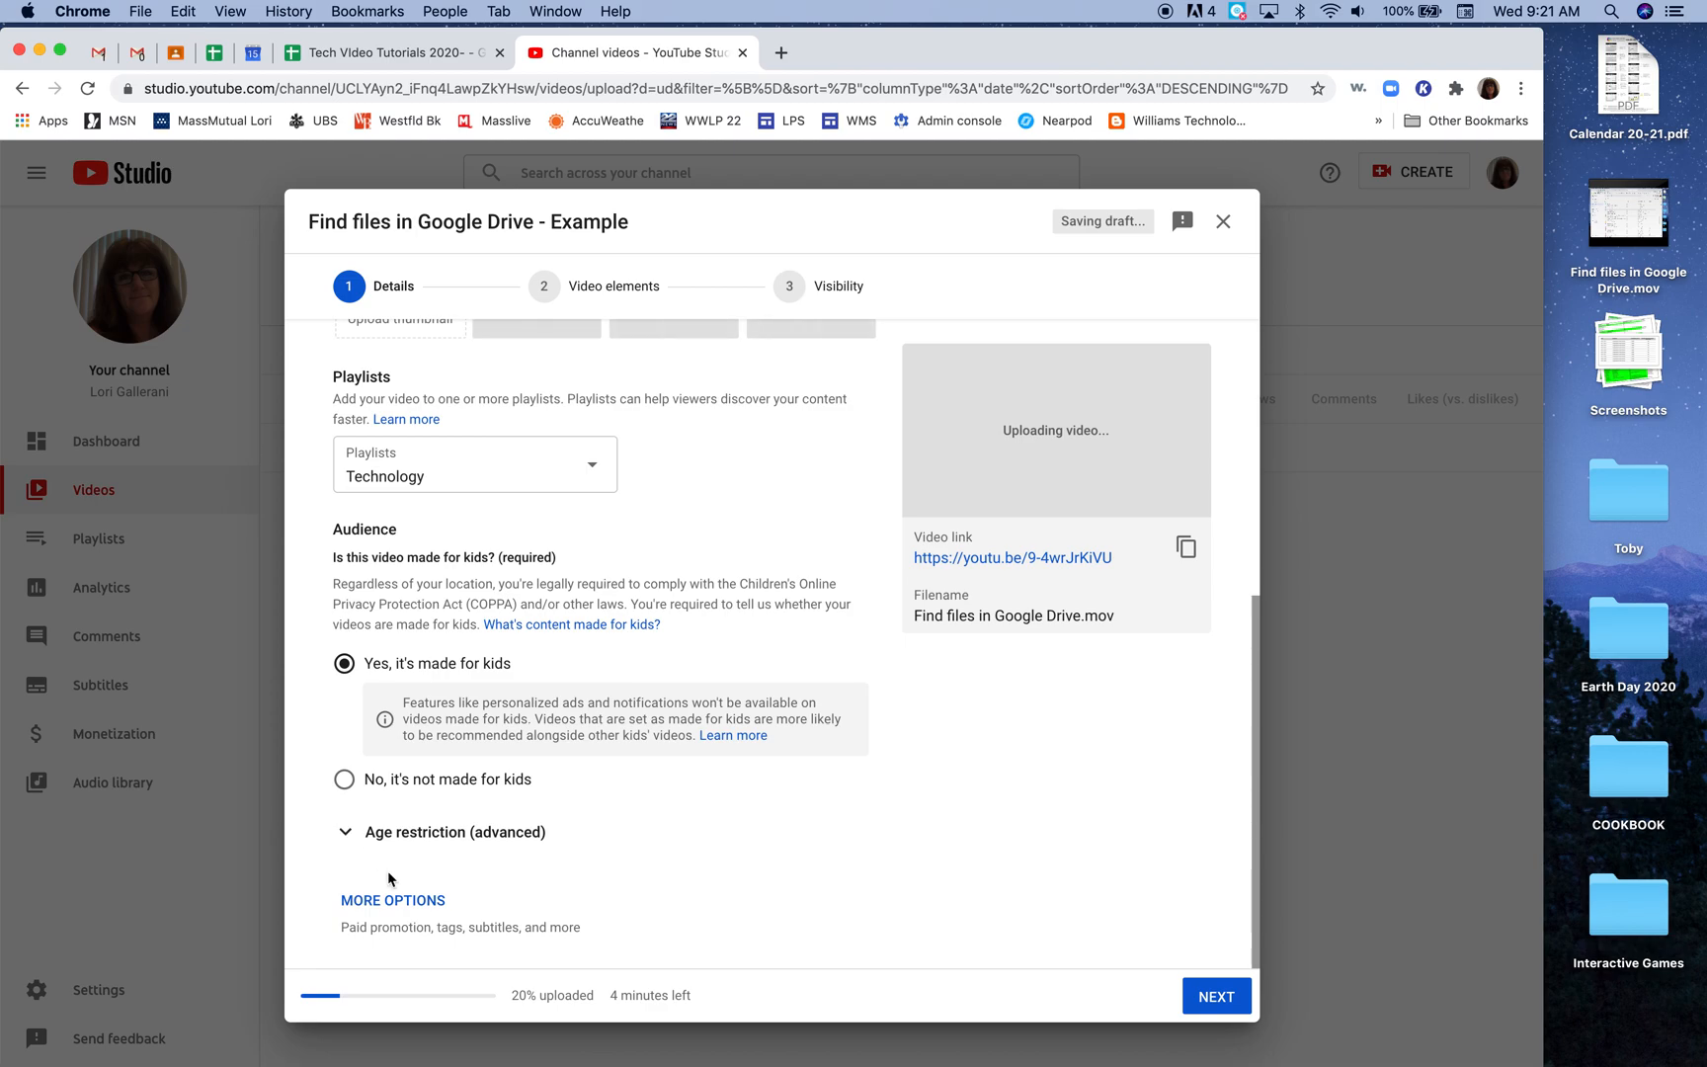
{"action": "left_click", "coordinate": [402, 897]}
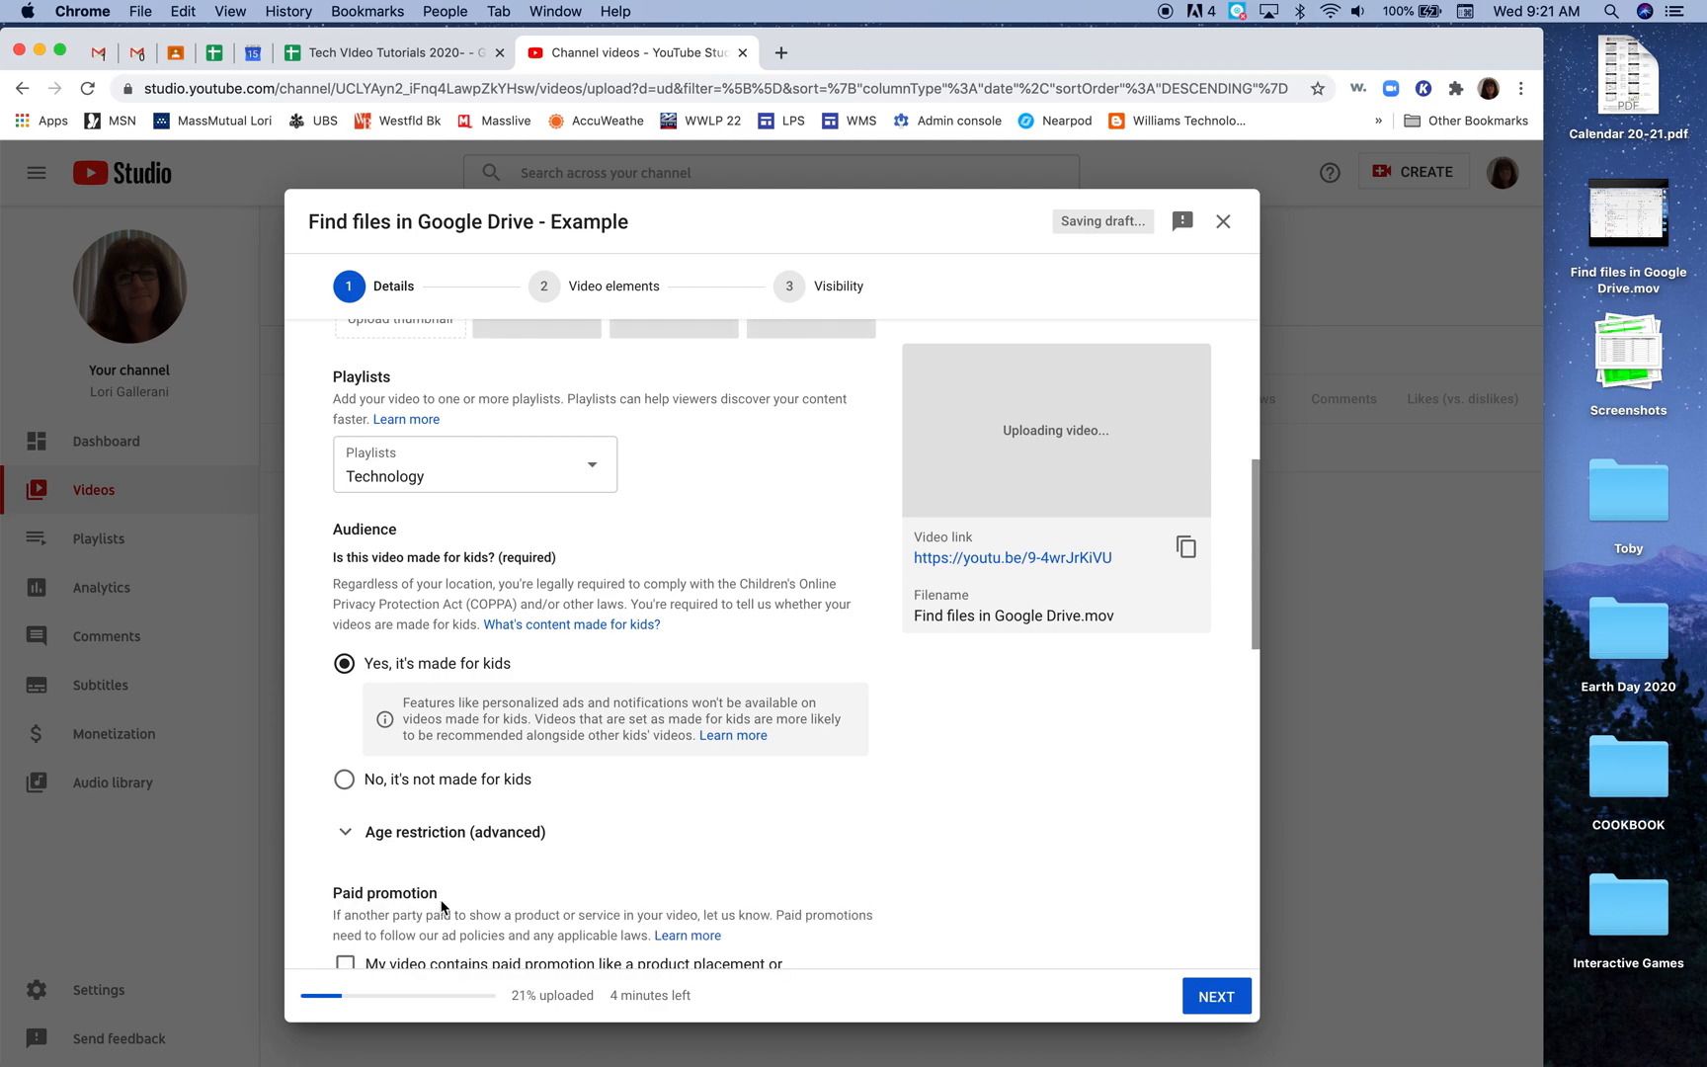
{"action": "scroll", "coordinate": [442, 906], "scroll_direction": "down", "scroll_amount": 4}
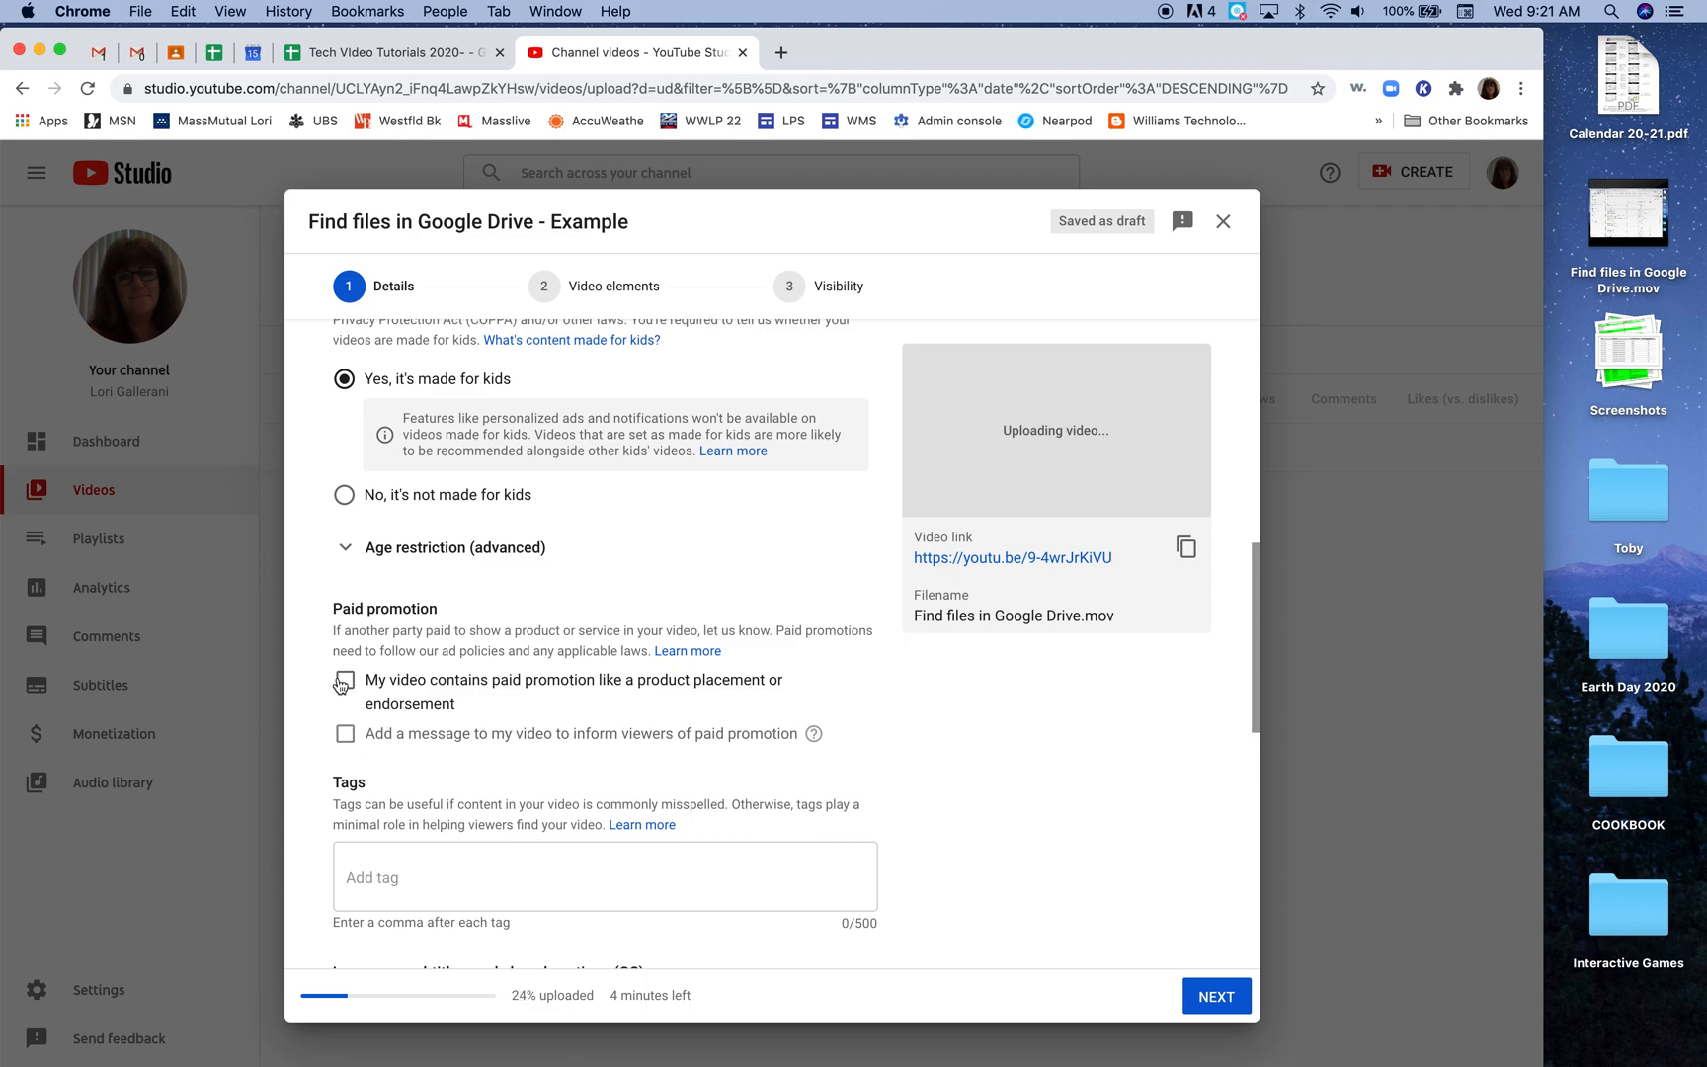
{"action": "scroll", "coordinate": [444, 889], "scroll_direction": "down", "scroll_amount": 1}
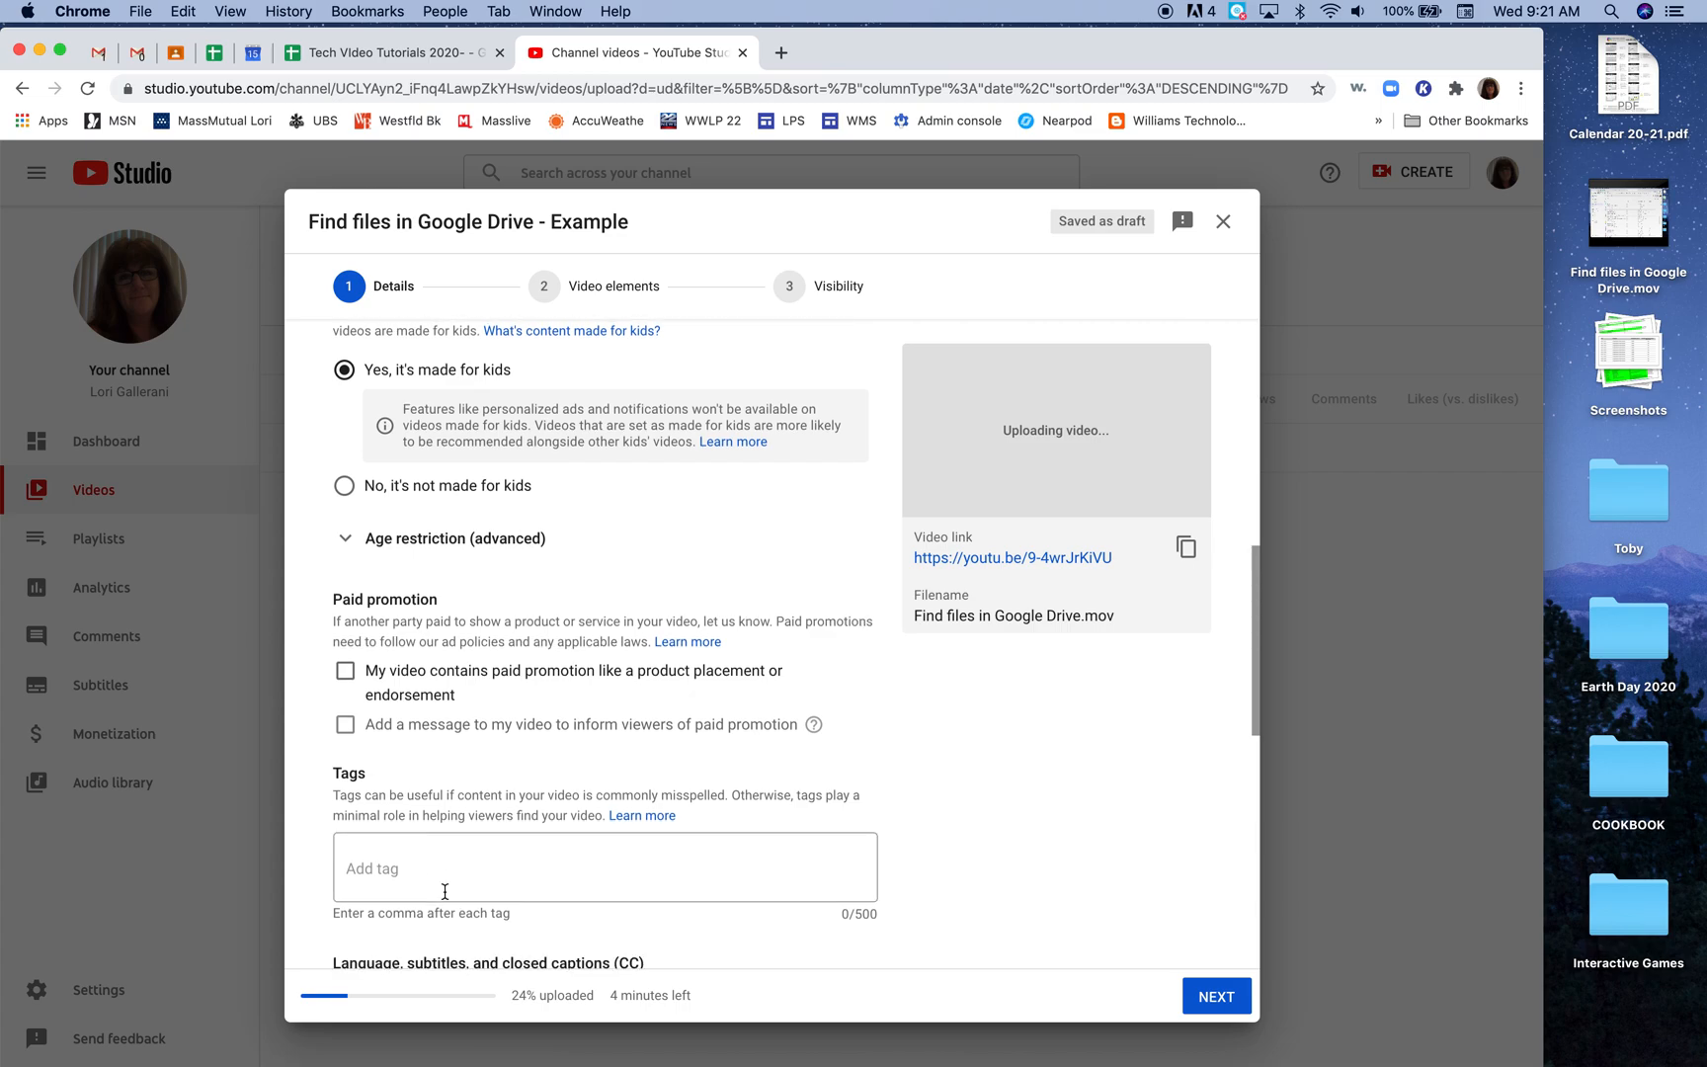
{"action": "scroll", "coordinate": [445, 891], "scroll_direction": "down", "scroll_amount": 3}
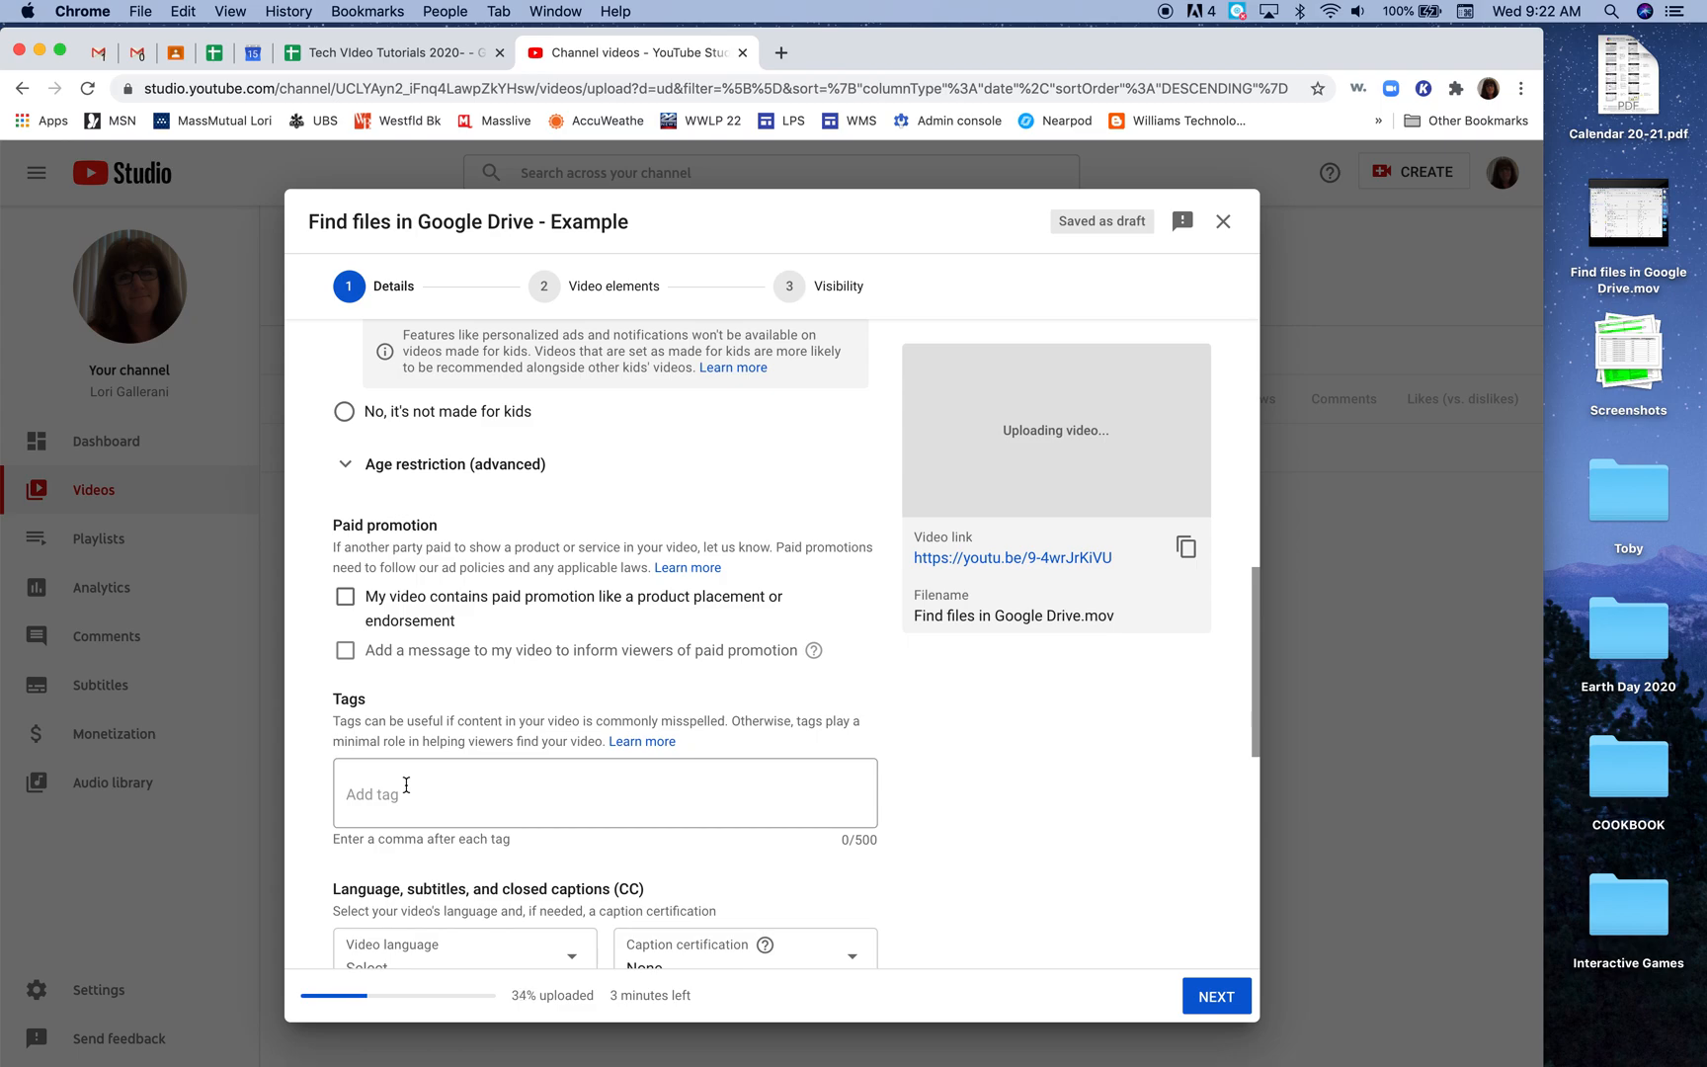
{"action": "scroll", "coordinate": [406, 784], "scroll_direction": "down", "scroll_amount": 3}
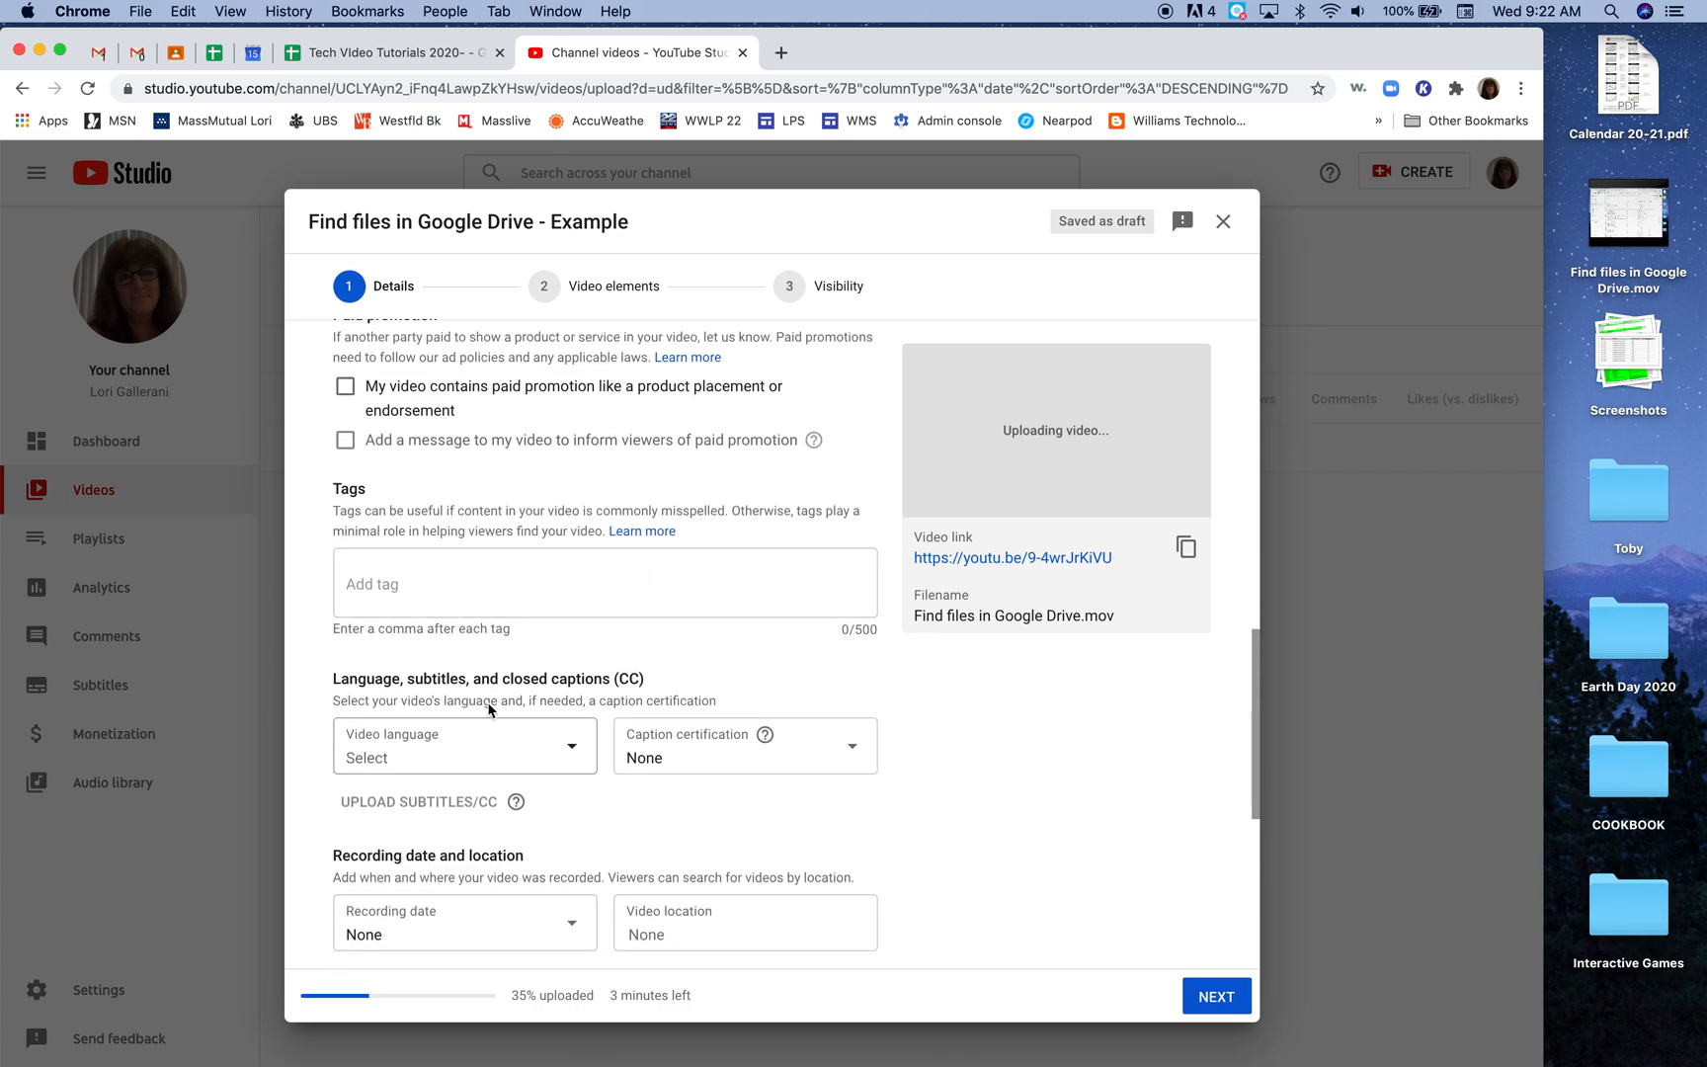
{"action": "scroll", "coordinate": [626, 796], "scroll_direction": "down", "scroll_amount": 3}
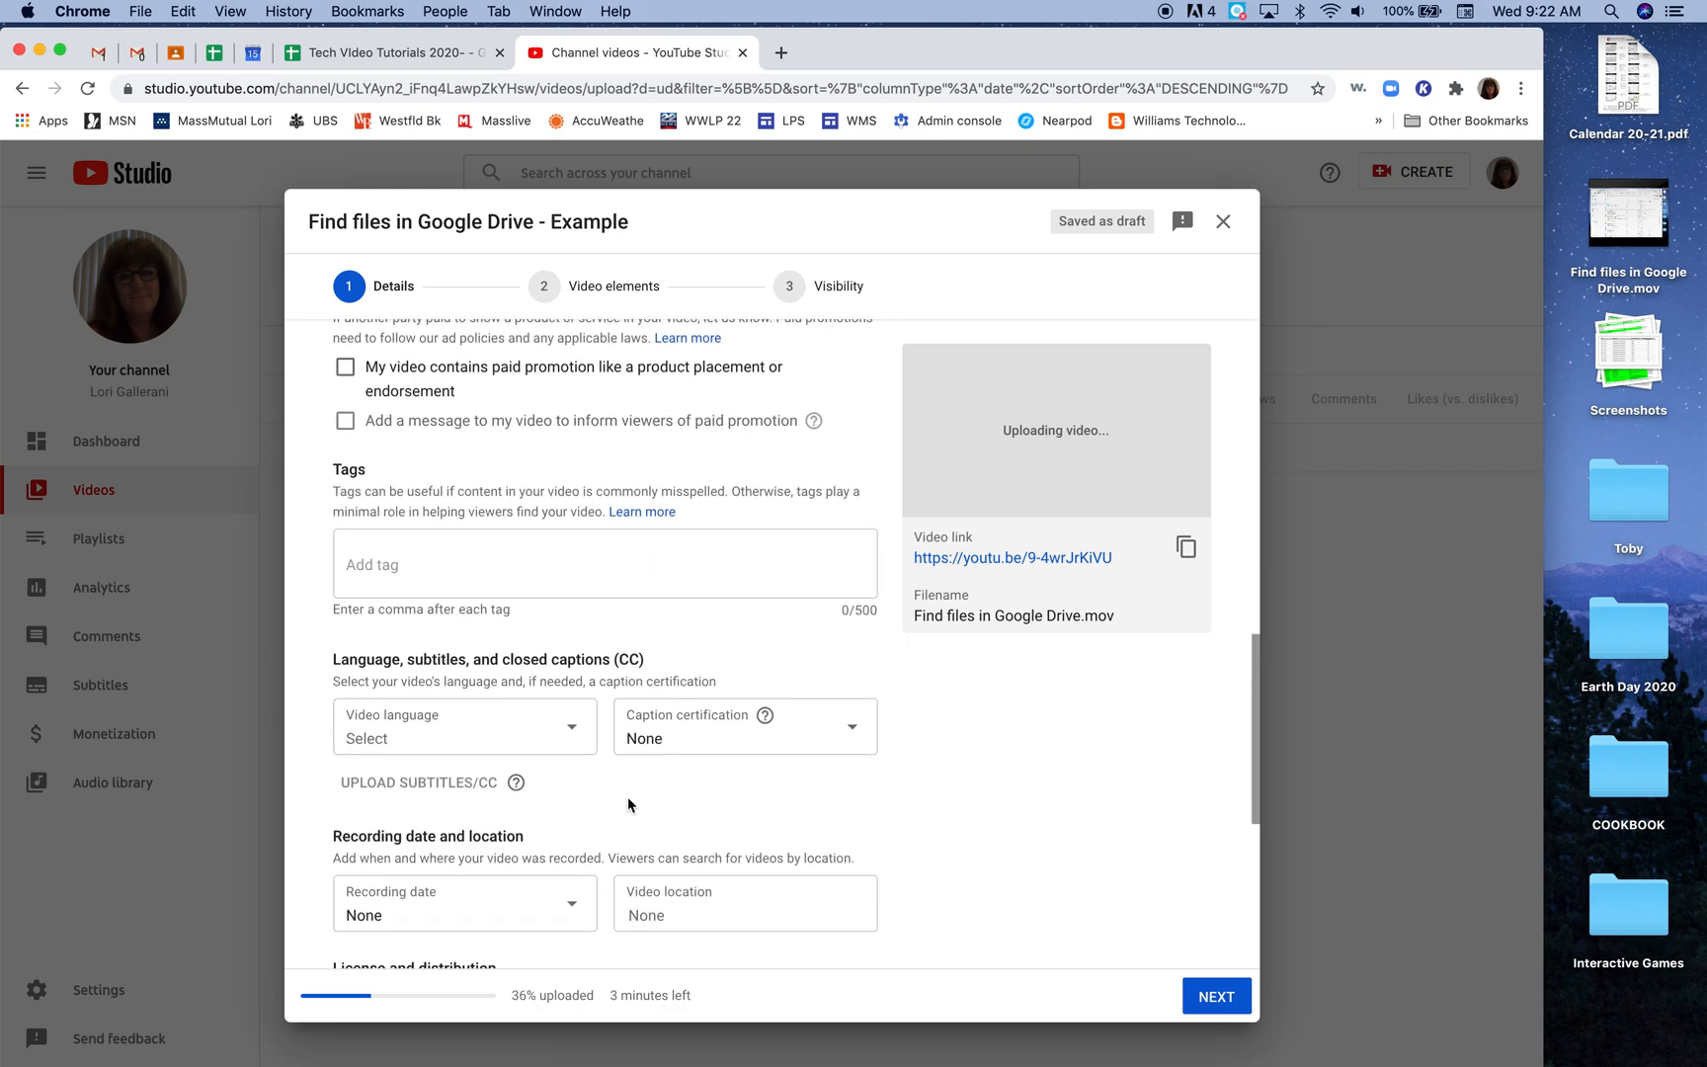
{"action": "scroll", "coordinate": [627, 796], "scroll_direction": "down", "scroll_amount": 2}
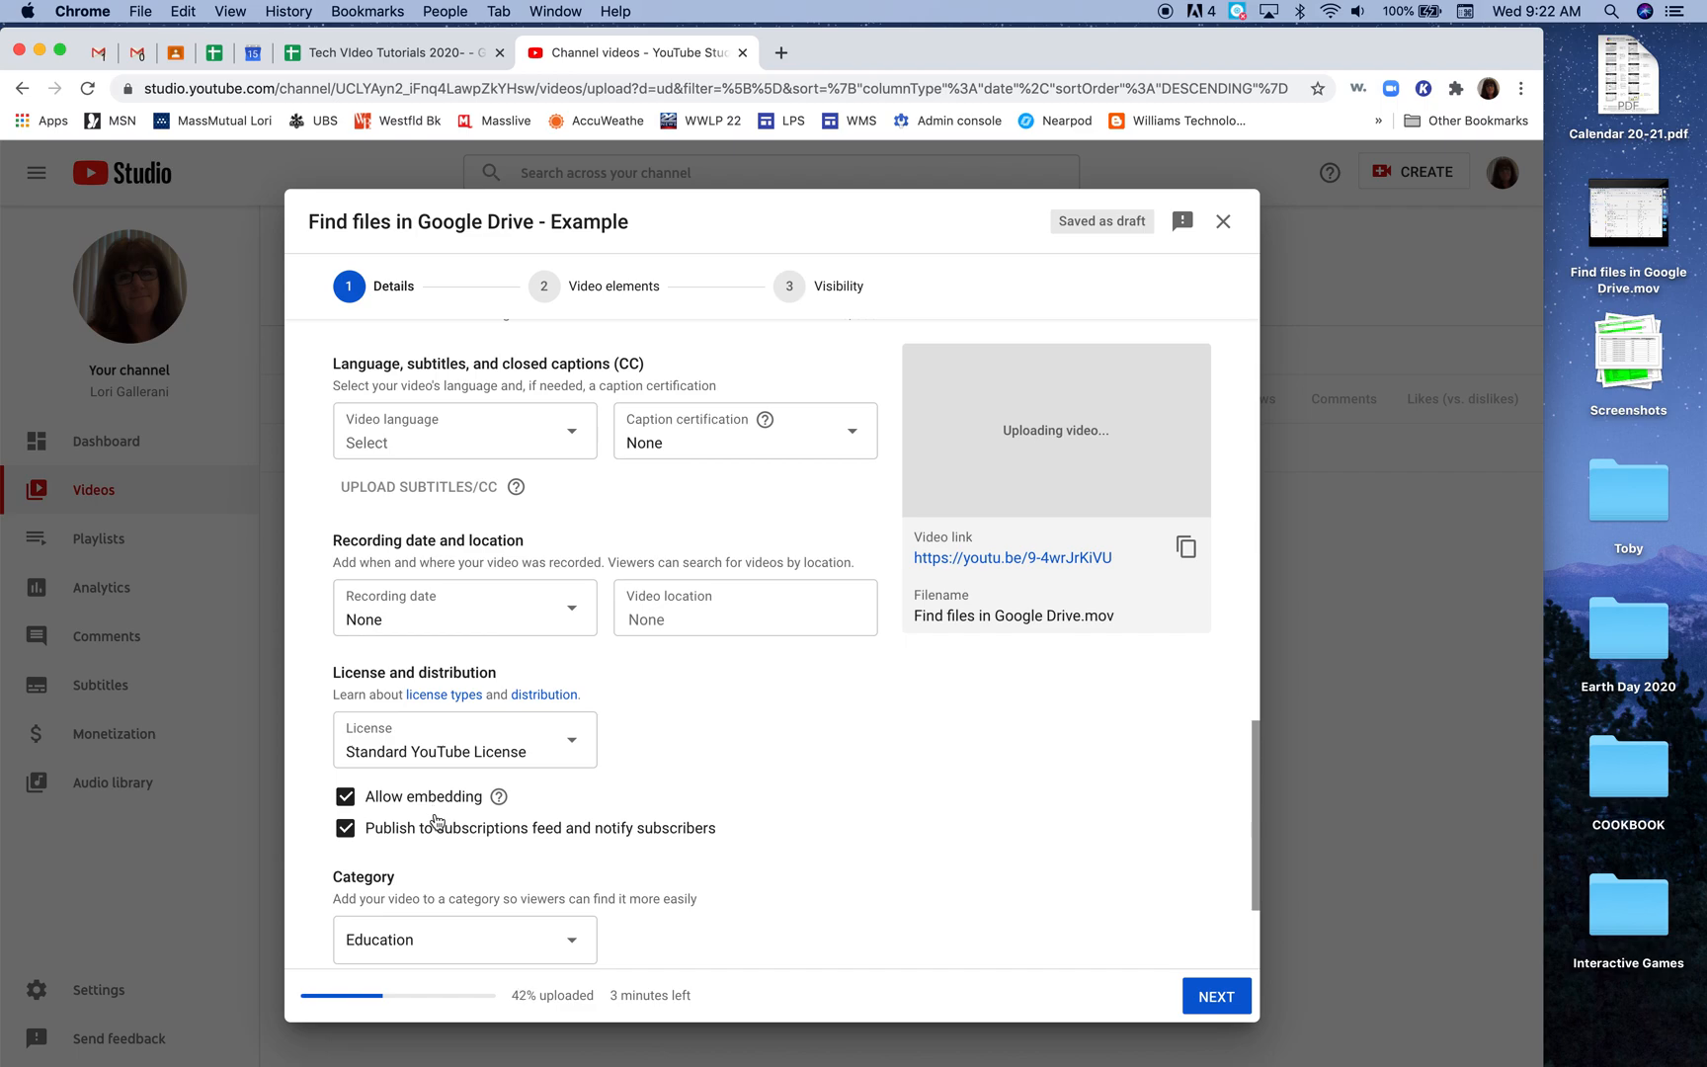
Step: Review the category, comments and ratings options, and continue to the visibility stage without adding an end screen or cards
{"action": "scroll", "coordinate": [440, 861], "scroll_direction": "down", "scroll_amount": 2}
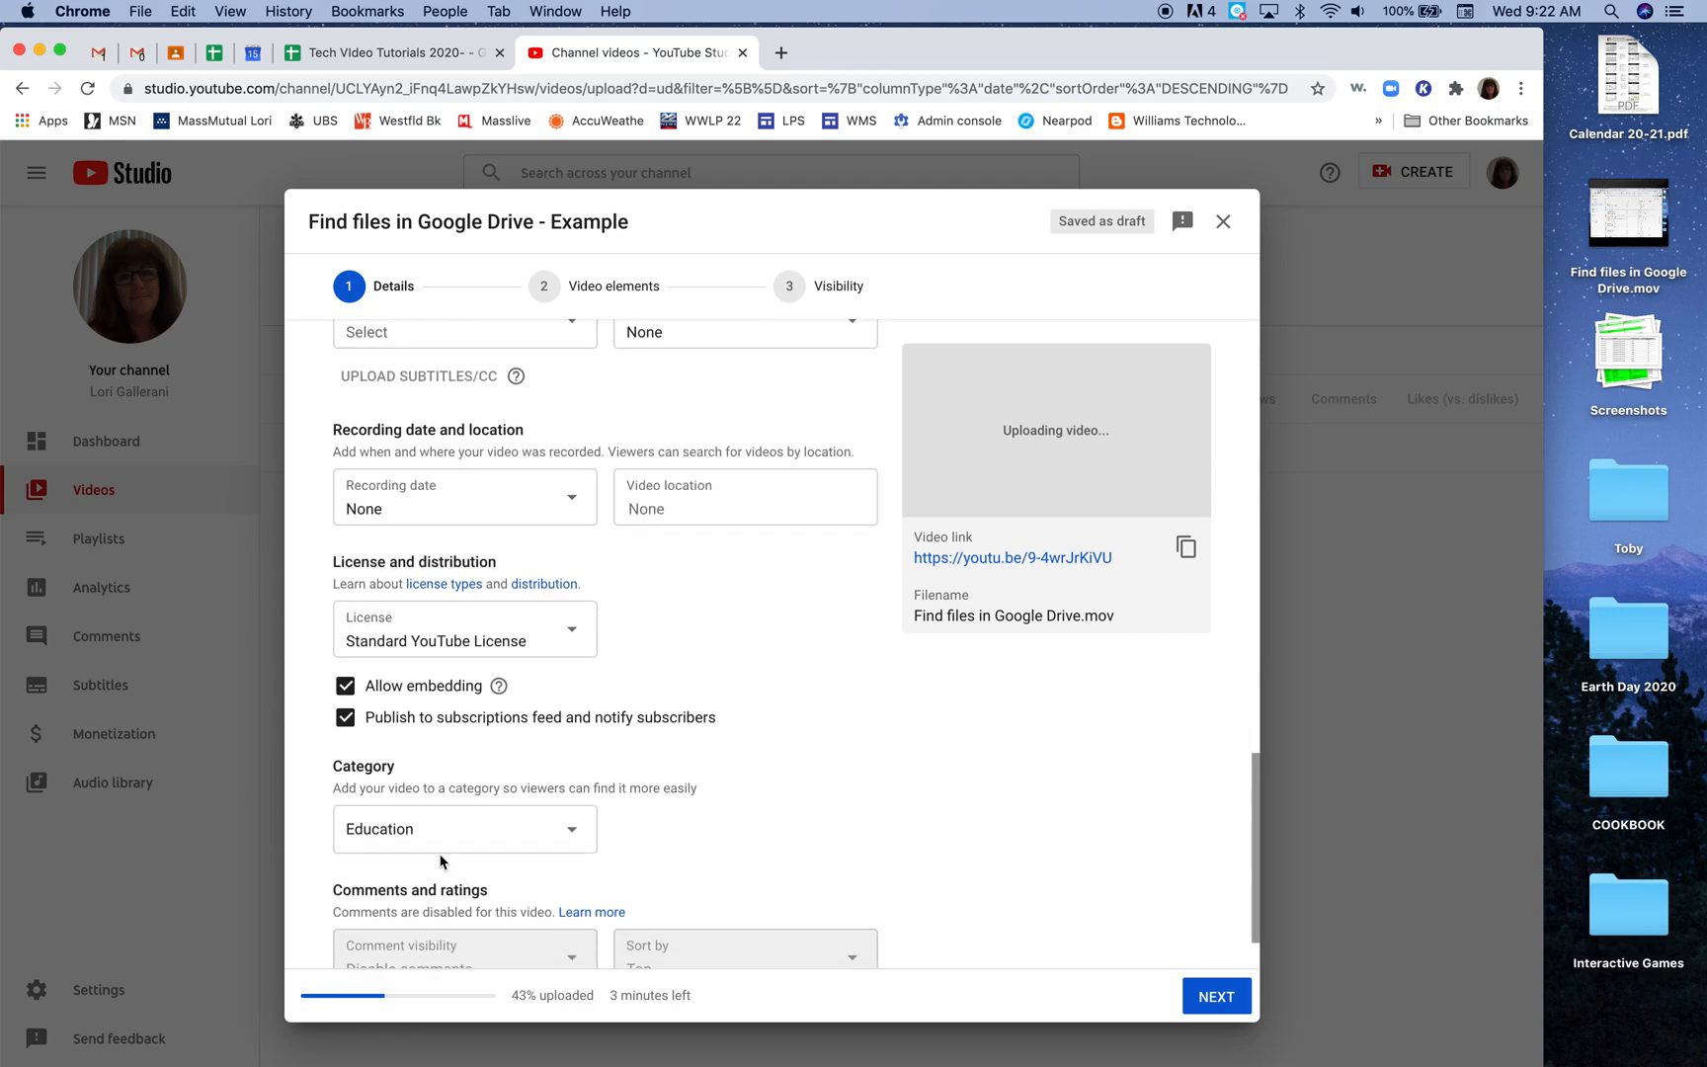
{"action": "scroll", "coordinate": [414, 854], "scroll_direction": "down", "scroll_amount": 2}
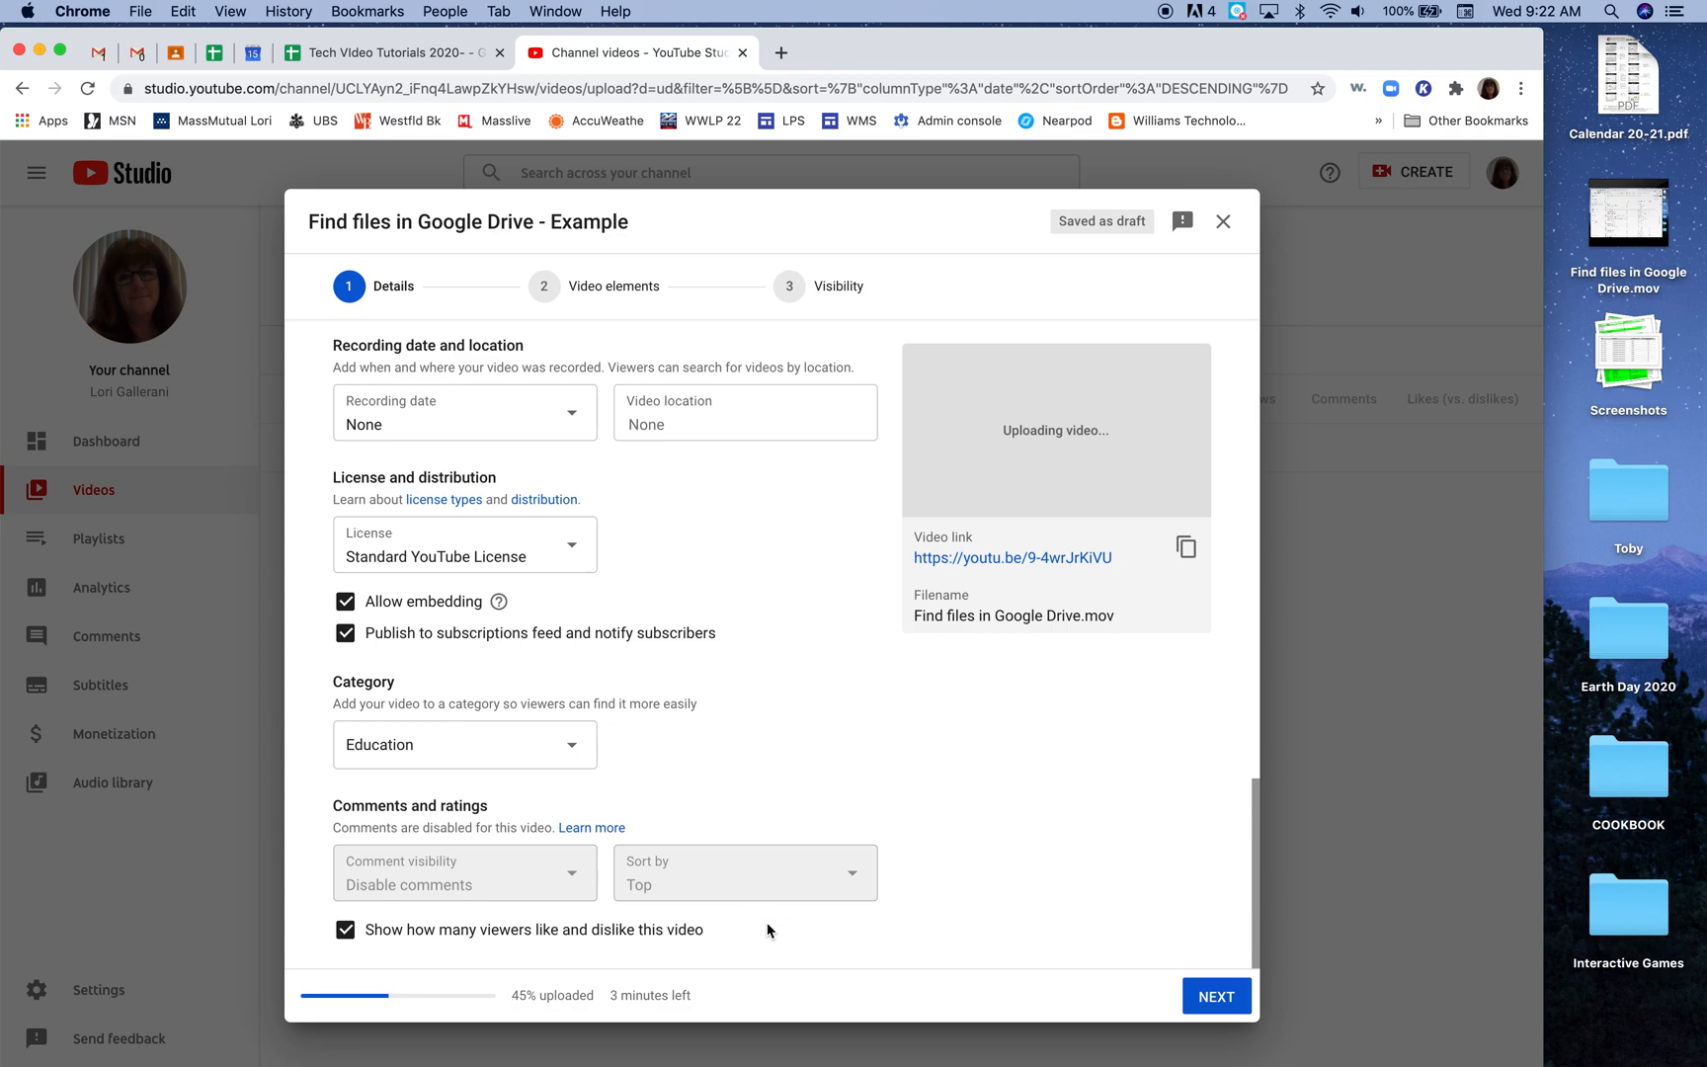
{"action": "scroll", "coordinate": [952, 746], "scroll_direction": "up", "scroll_amount": 5}
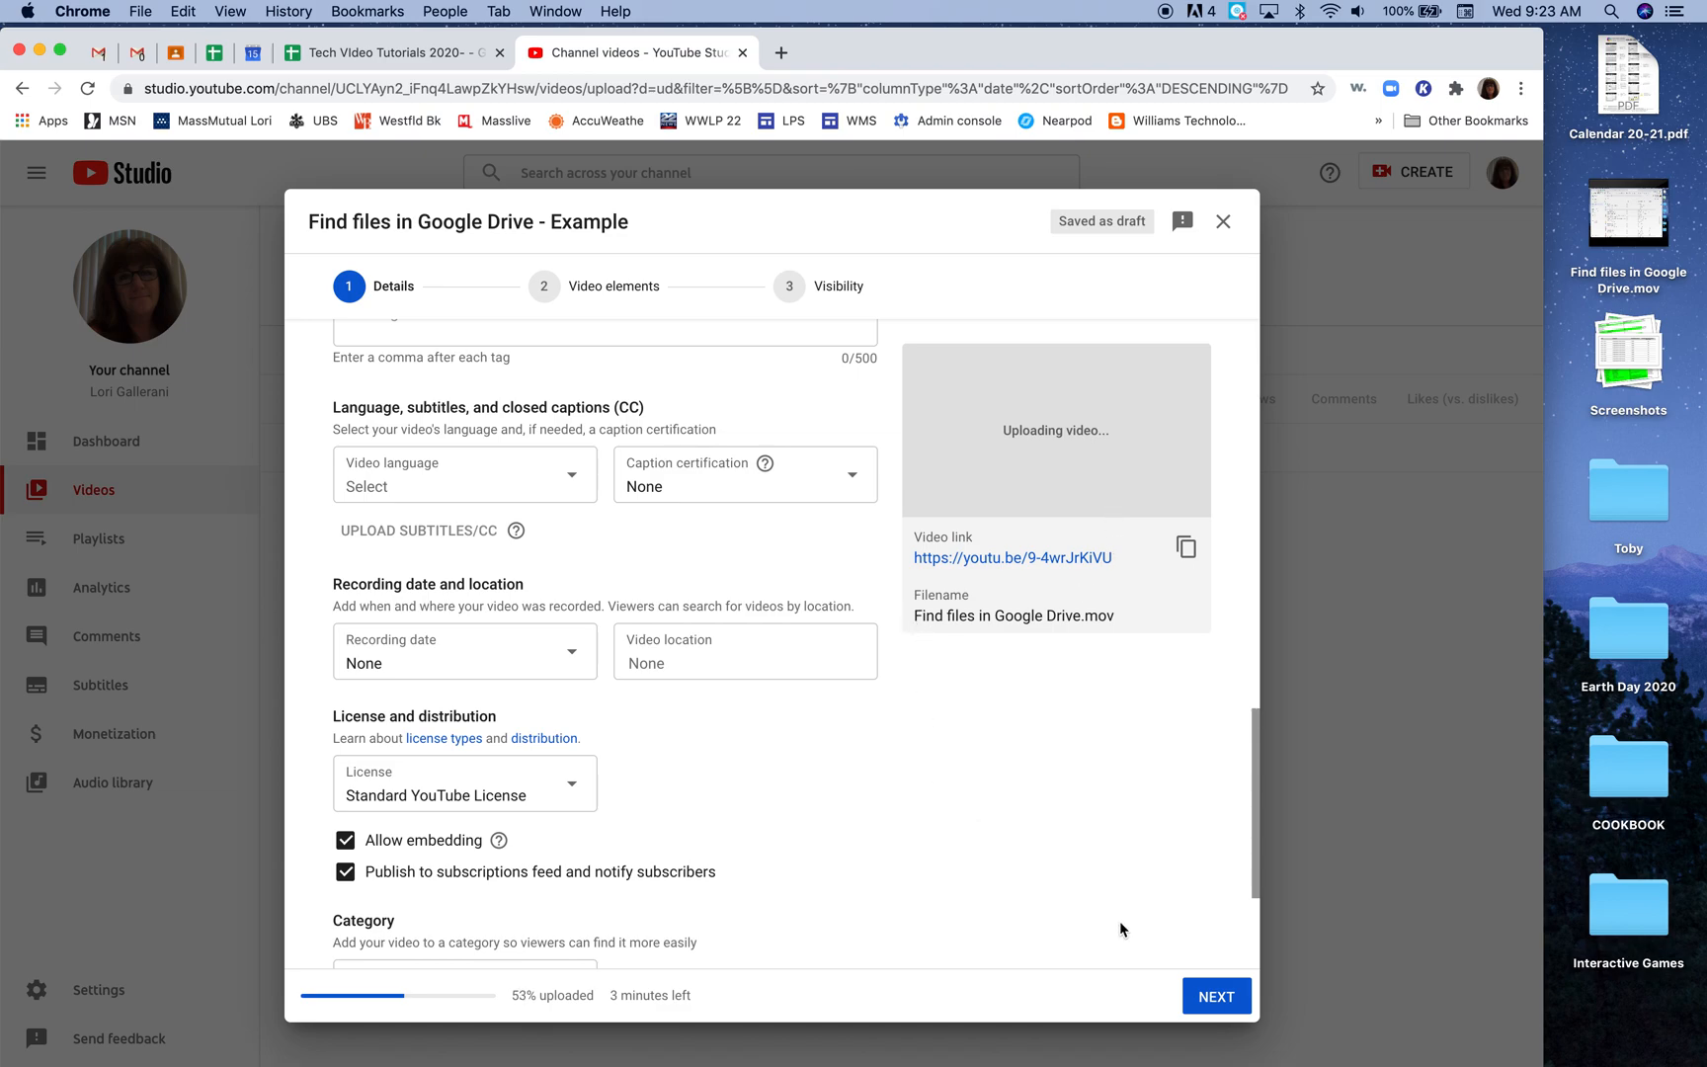
{"action": "left_click", "coordinate": [1212, 992]}
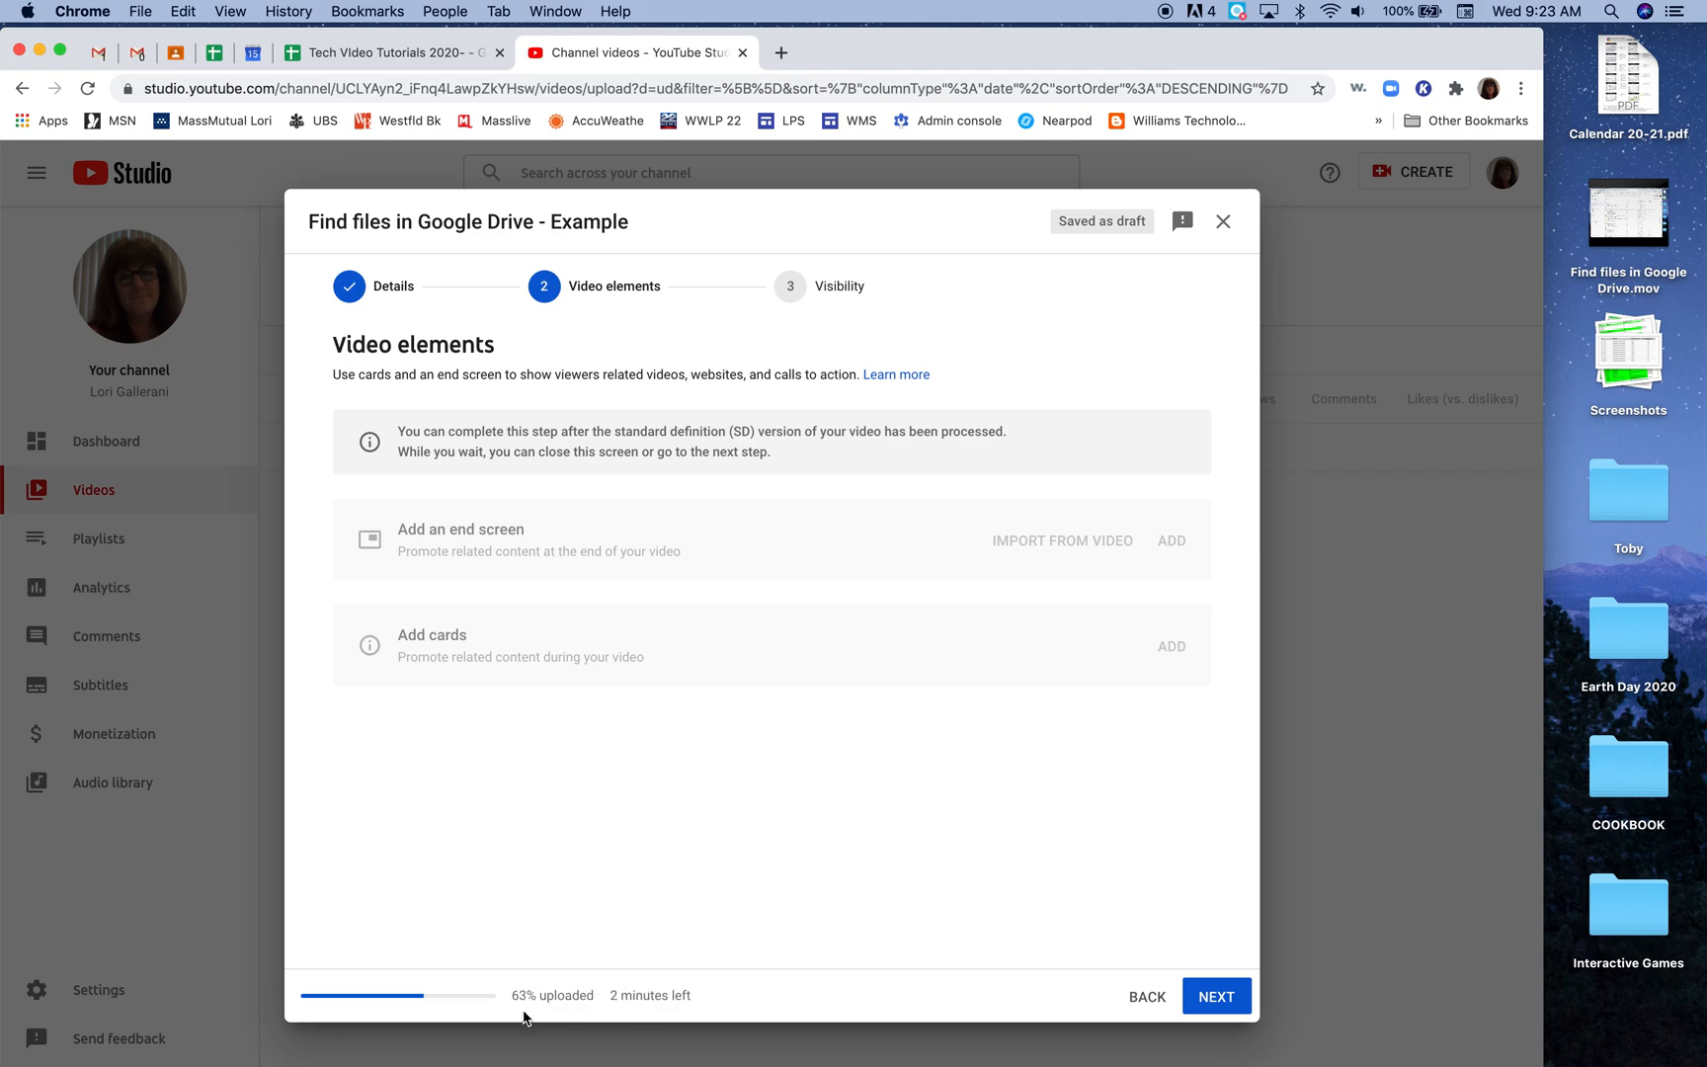
{"action": "left_click", "coordinate": [1226, 1000]}
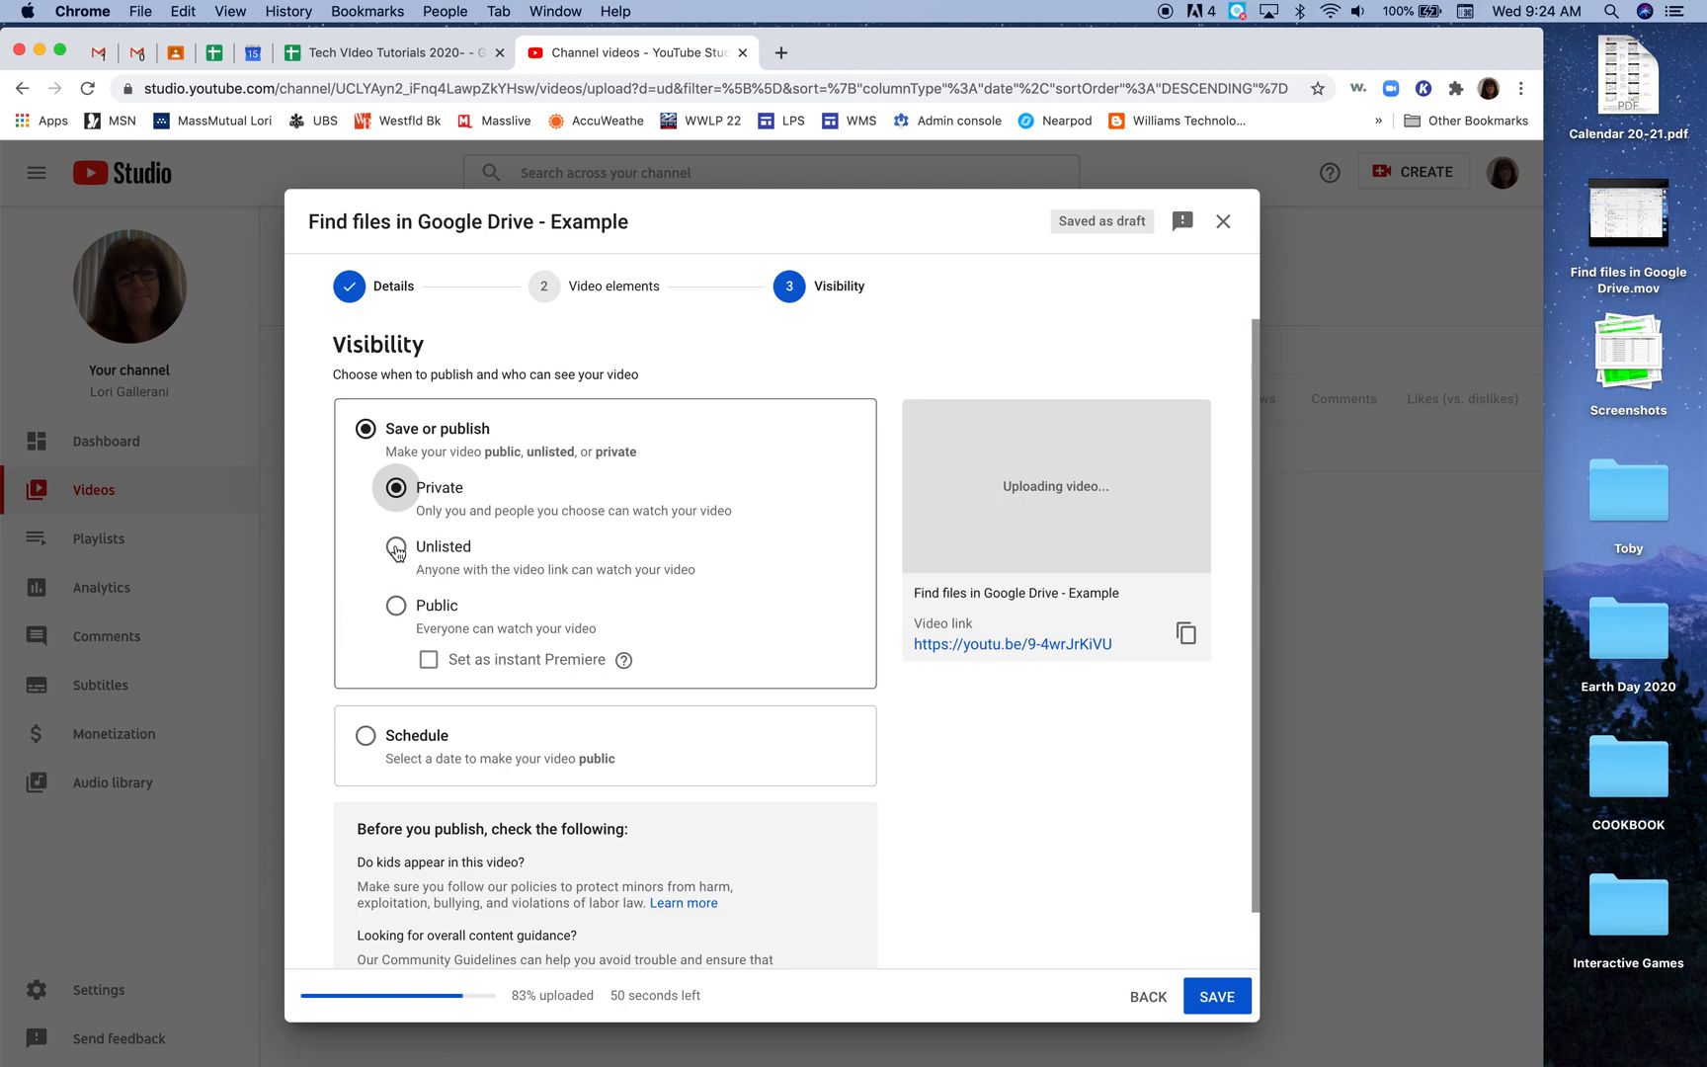
Step: Set the video's visibility to Public, publish it and dismiss the video processing notice
{"action": "left_click", "coordinate": [395, 606]}
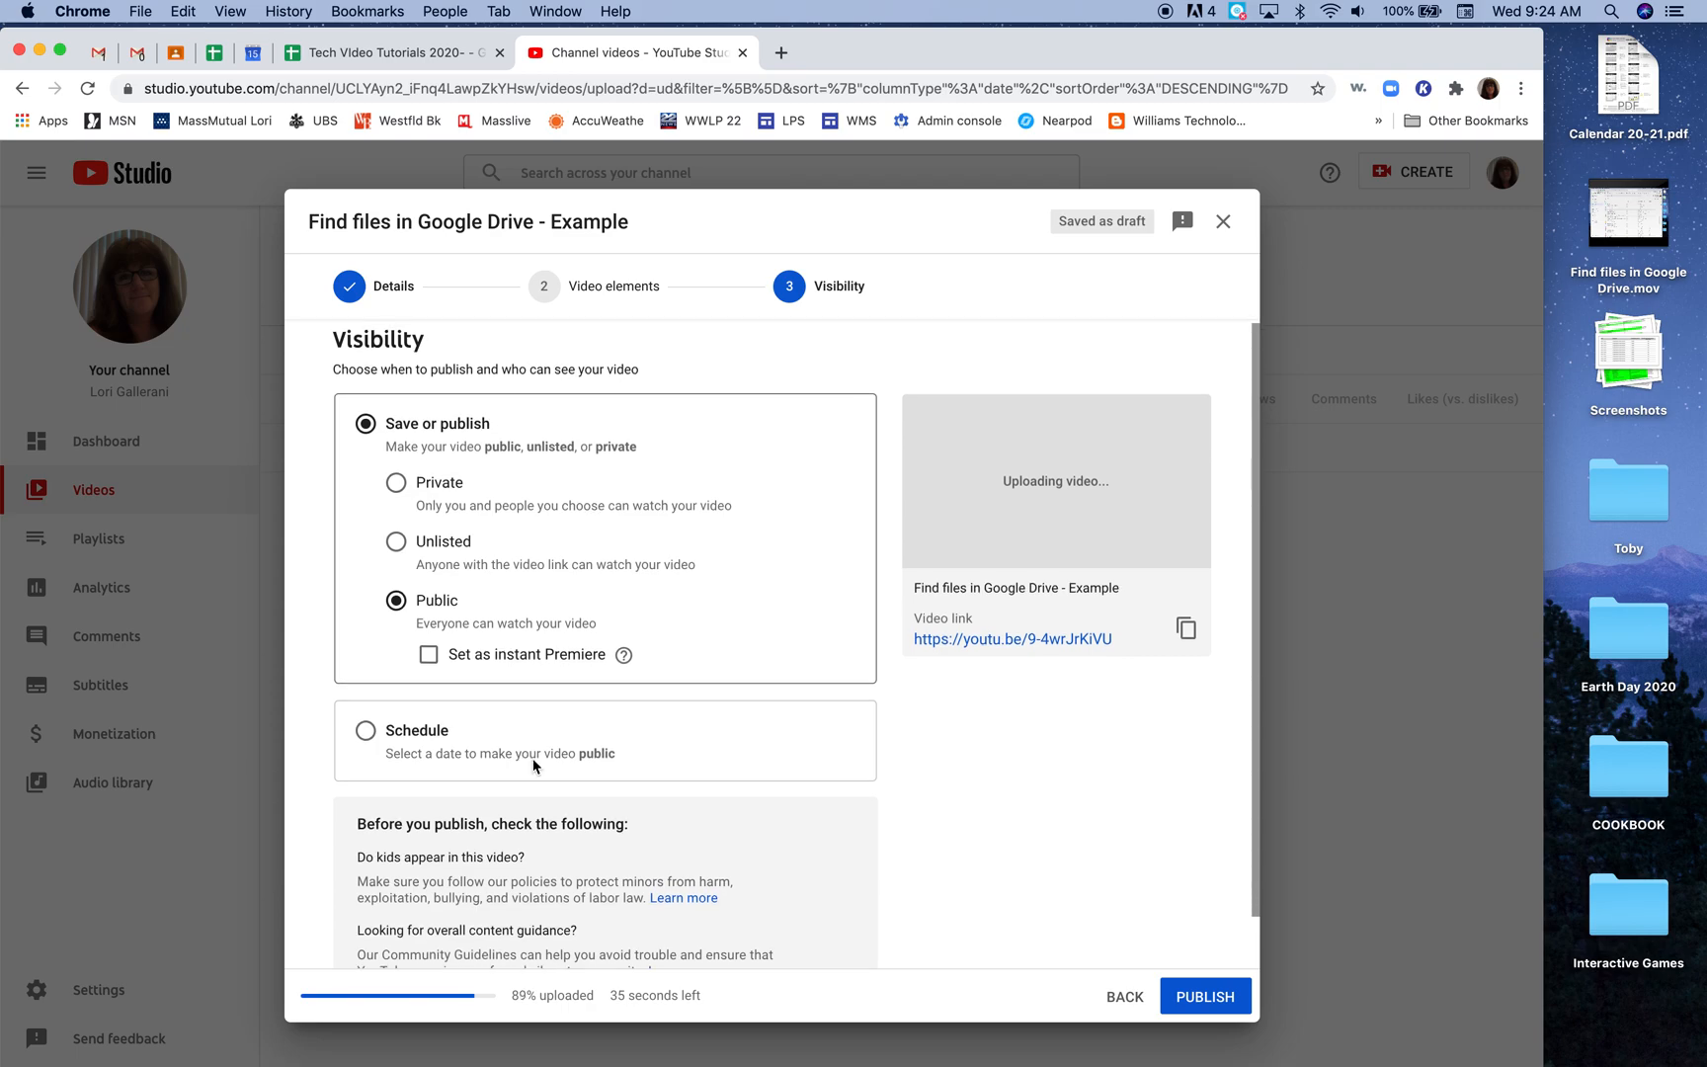
{"action": "scroll", "coordinate": [533, 758], "scroll_direction": "down", "scroll_amount": 2}
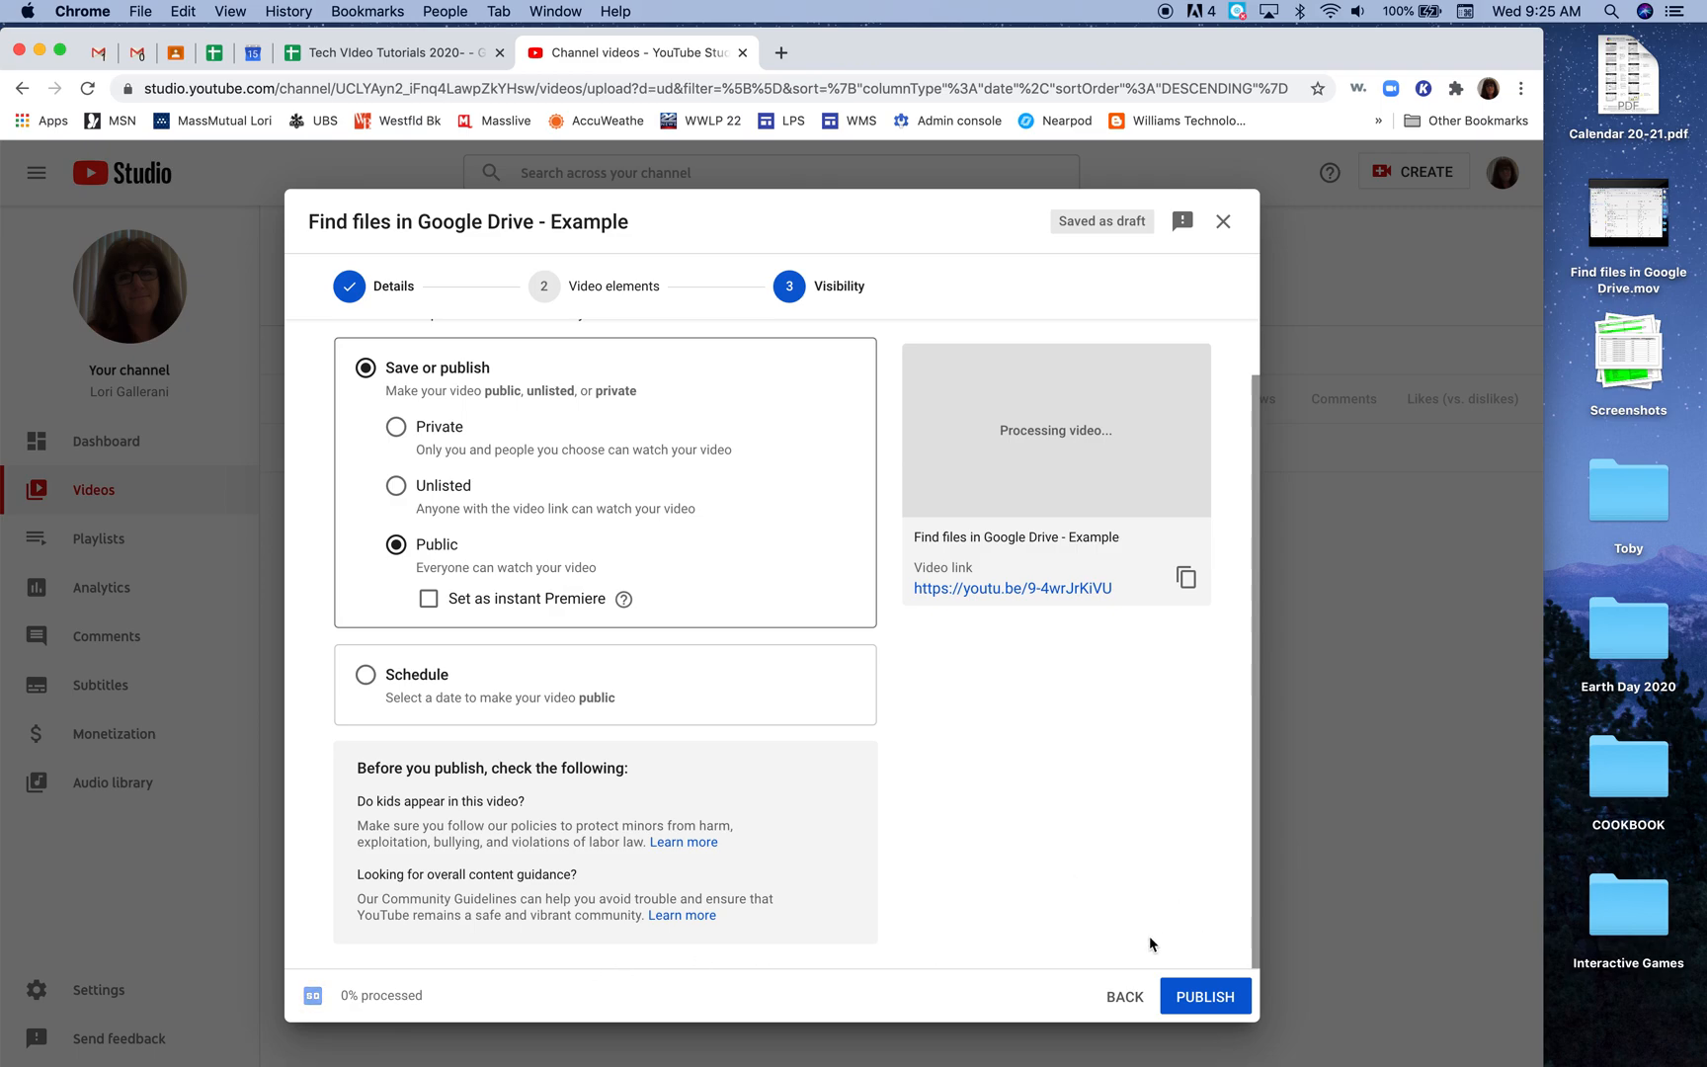
{"action": "left_click", "coordinate": [1188, 999]}
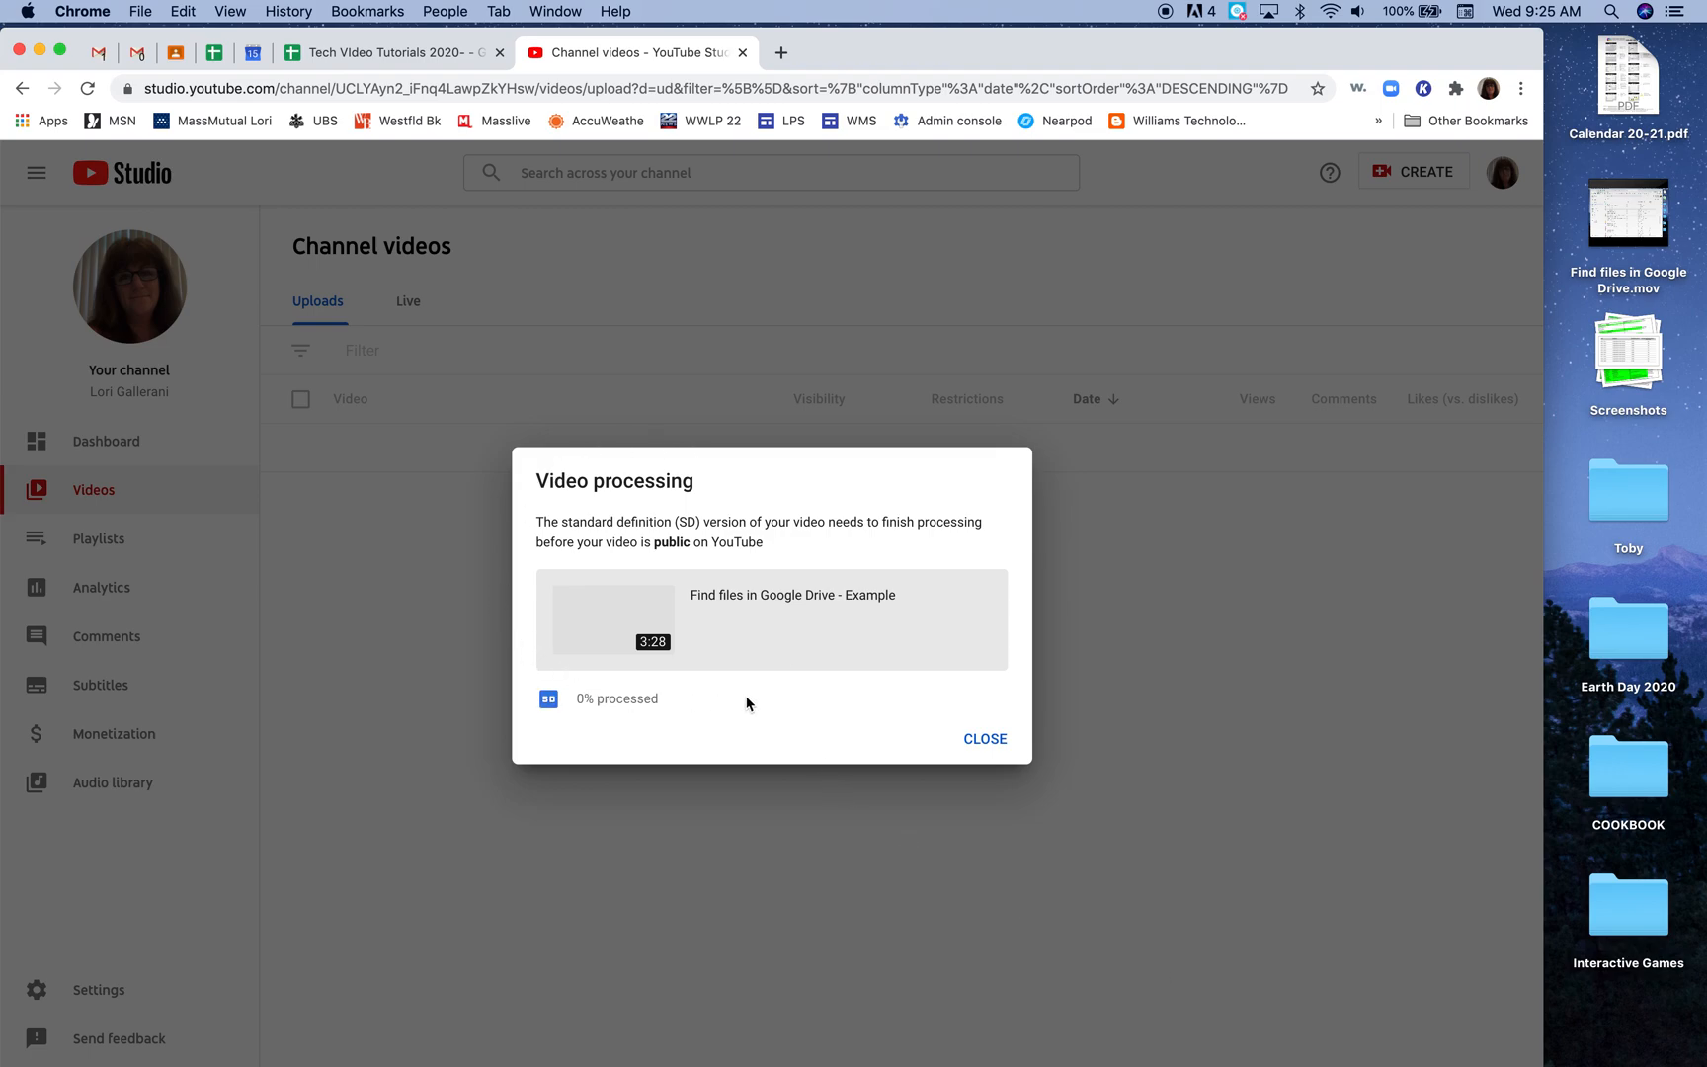
{"action": "left_click", "coordinate": [983, 741]}
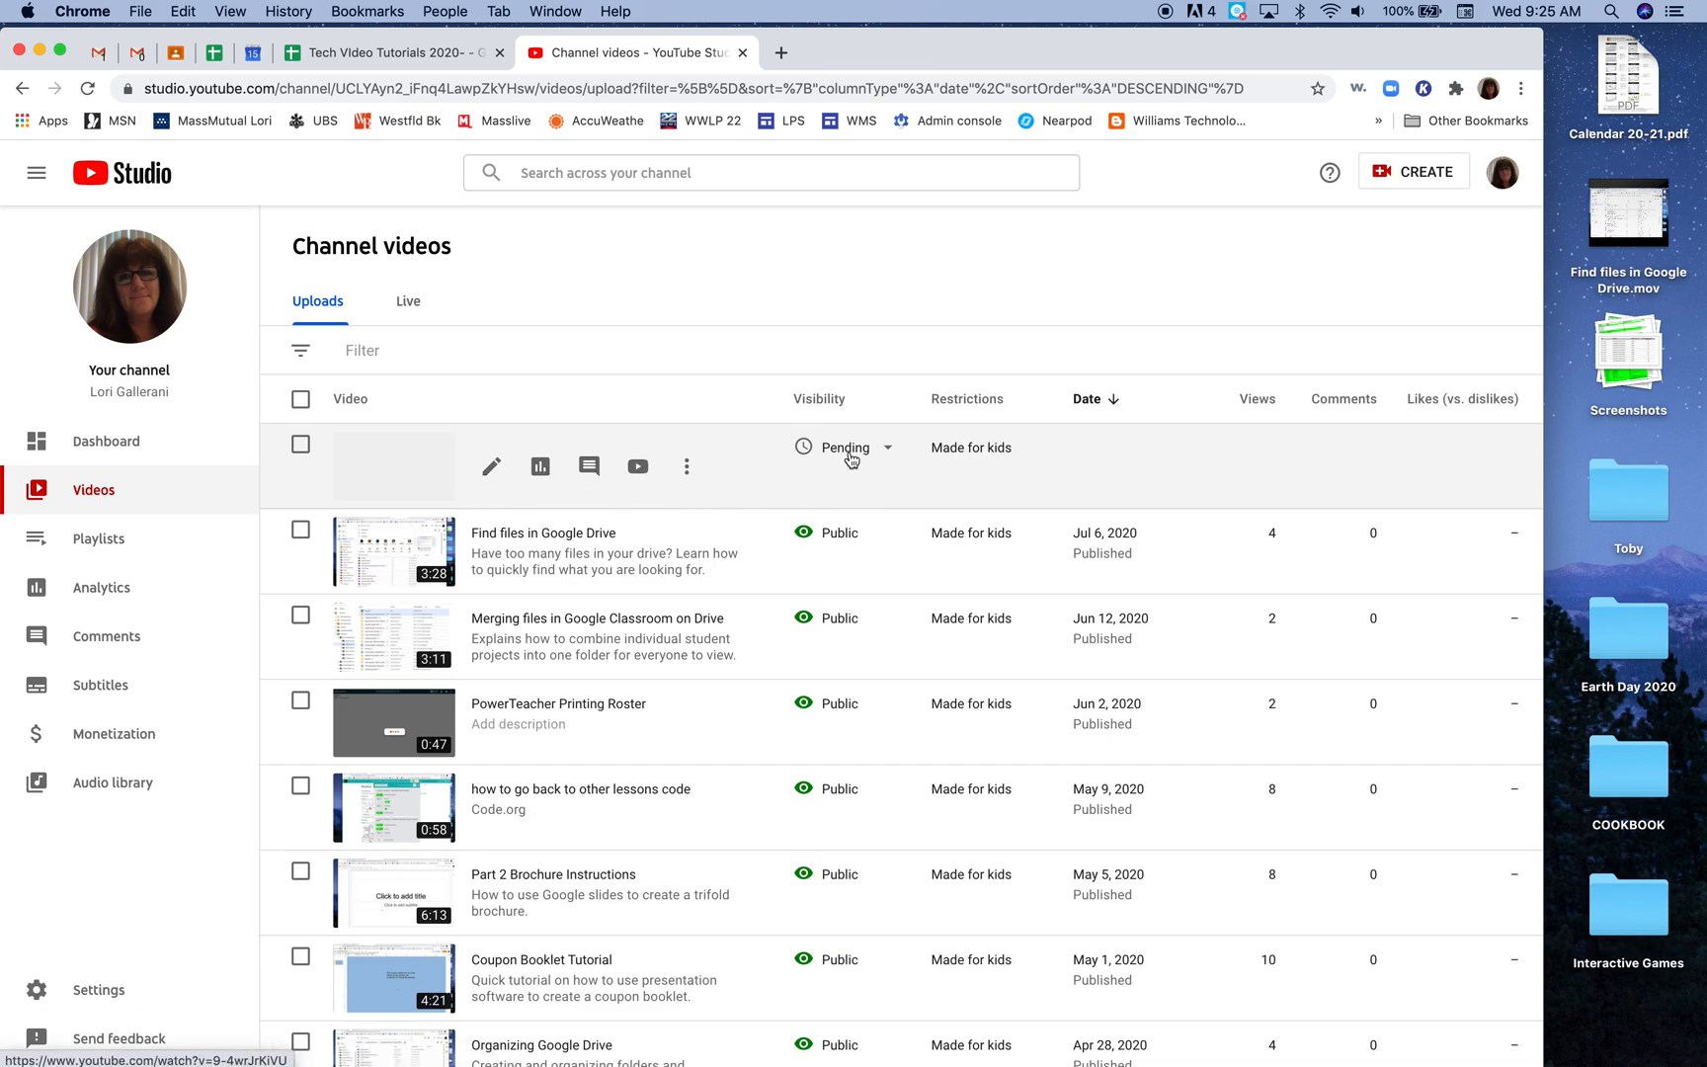
Step: View the visibility choices of the published "Find files in Google Drive" video and close them without making a change
{"action": "mouse_move", "coordinate": [851, 450]}
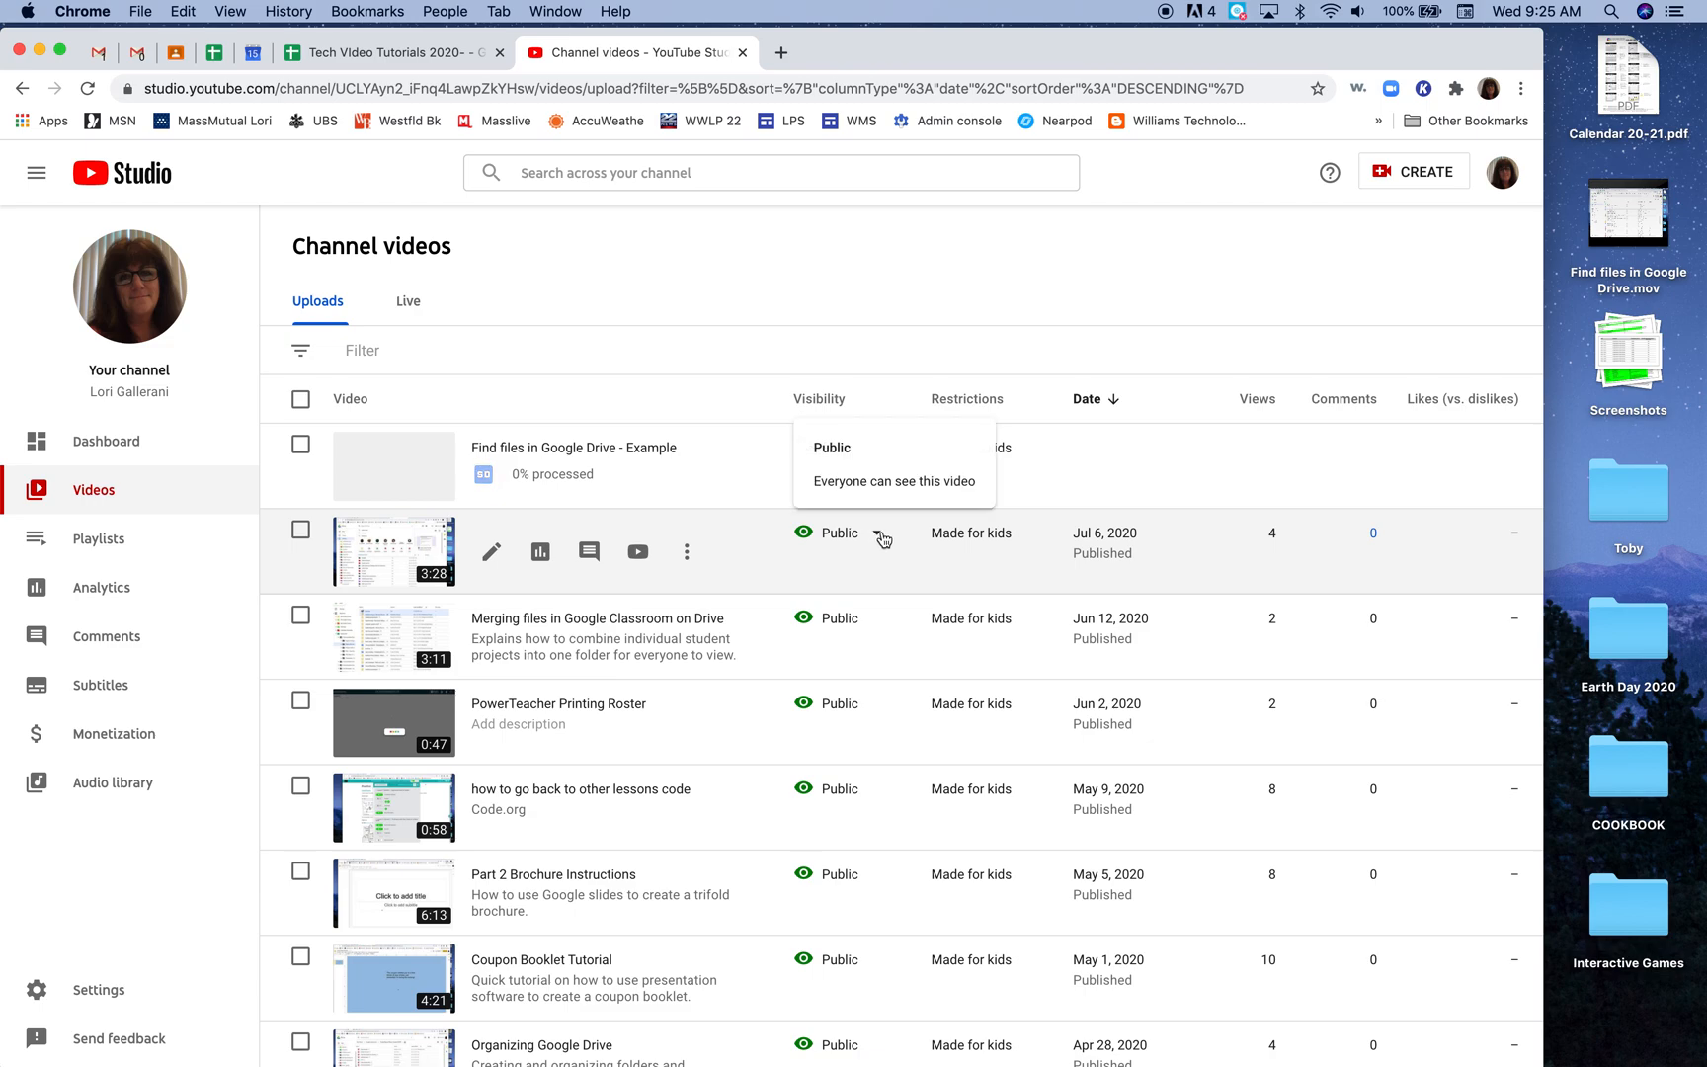
{"action": "left_click", "coordinate": [880, 536]}
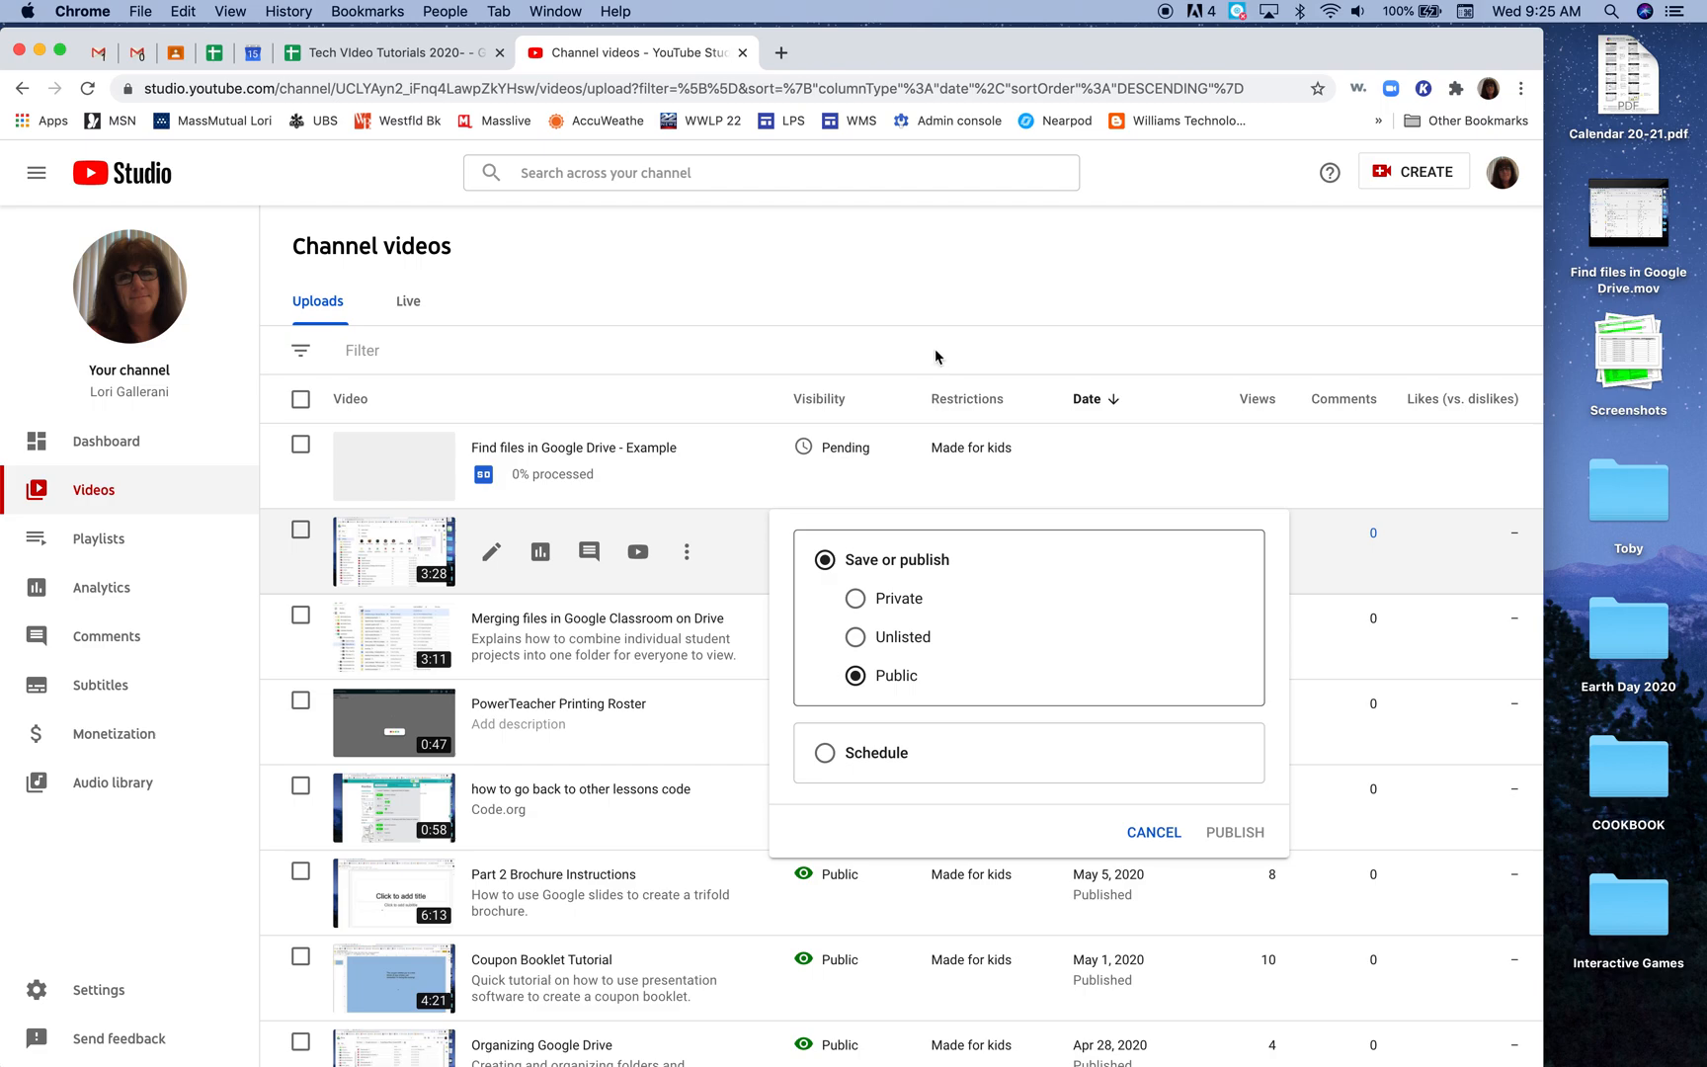
{"action": "left_click", "coordinate": [926, 315]}
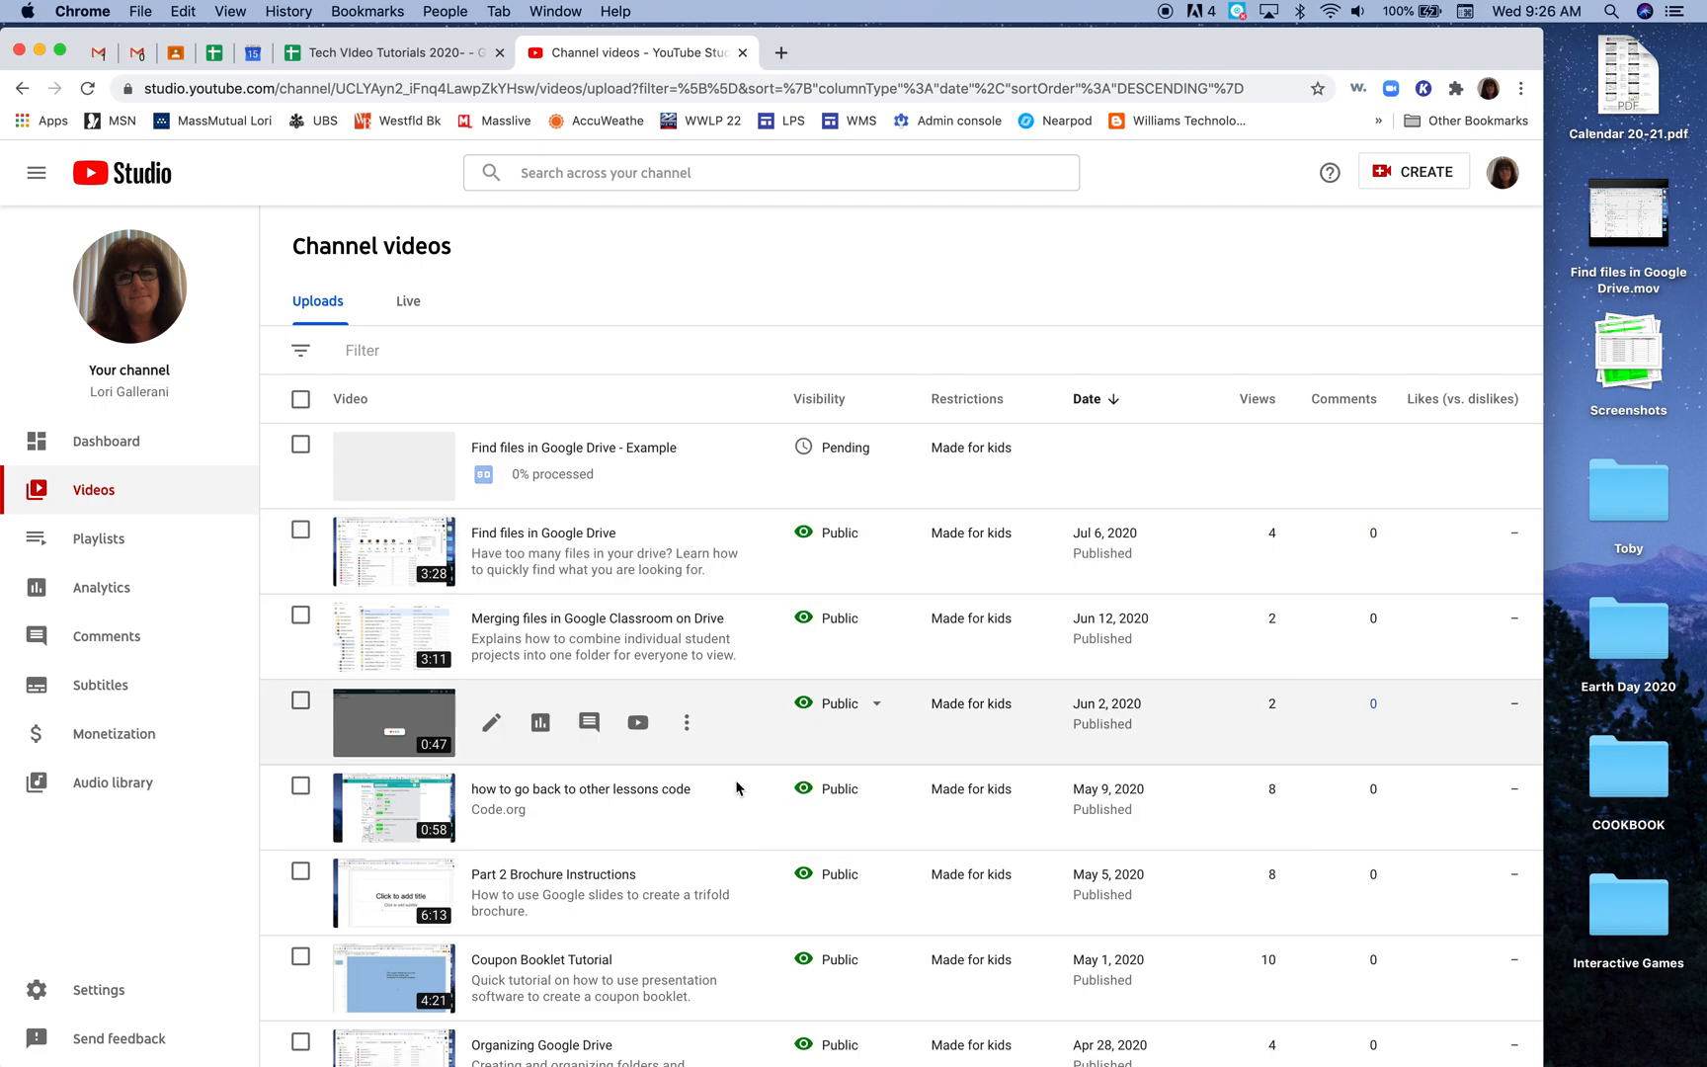
Step: Examine the visibility, restrictions and likes of the older uploads in the channel's video list, and return to the newest upload
{"action": "scroll", "coordinate": [736, 788], "scroll_direction": "down", "scroll_amount": 10}
{"action": "scroll", "coordinate": [736, 787], "scroll_direction": "down", "scroll_amount": 7}
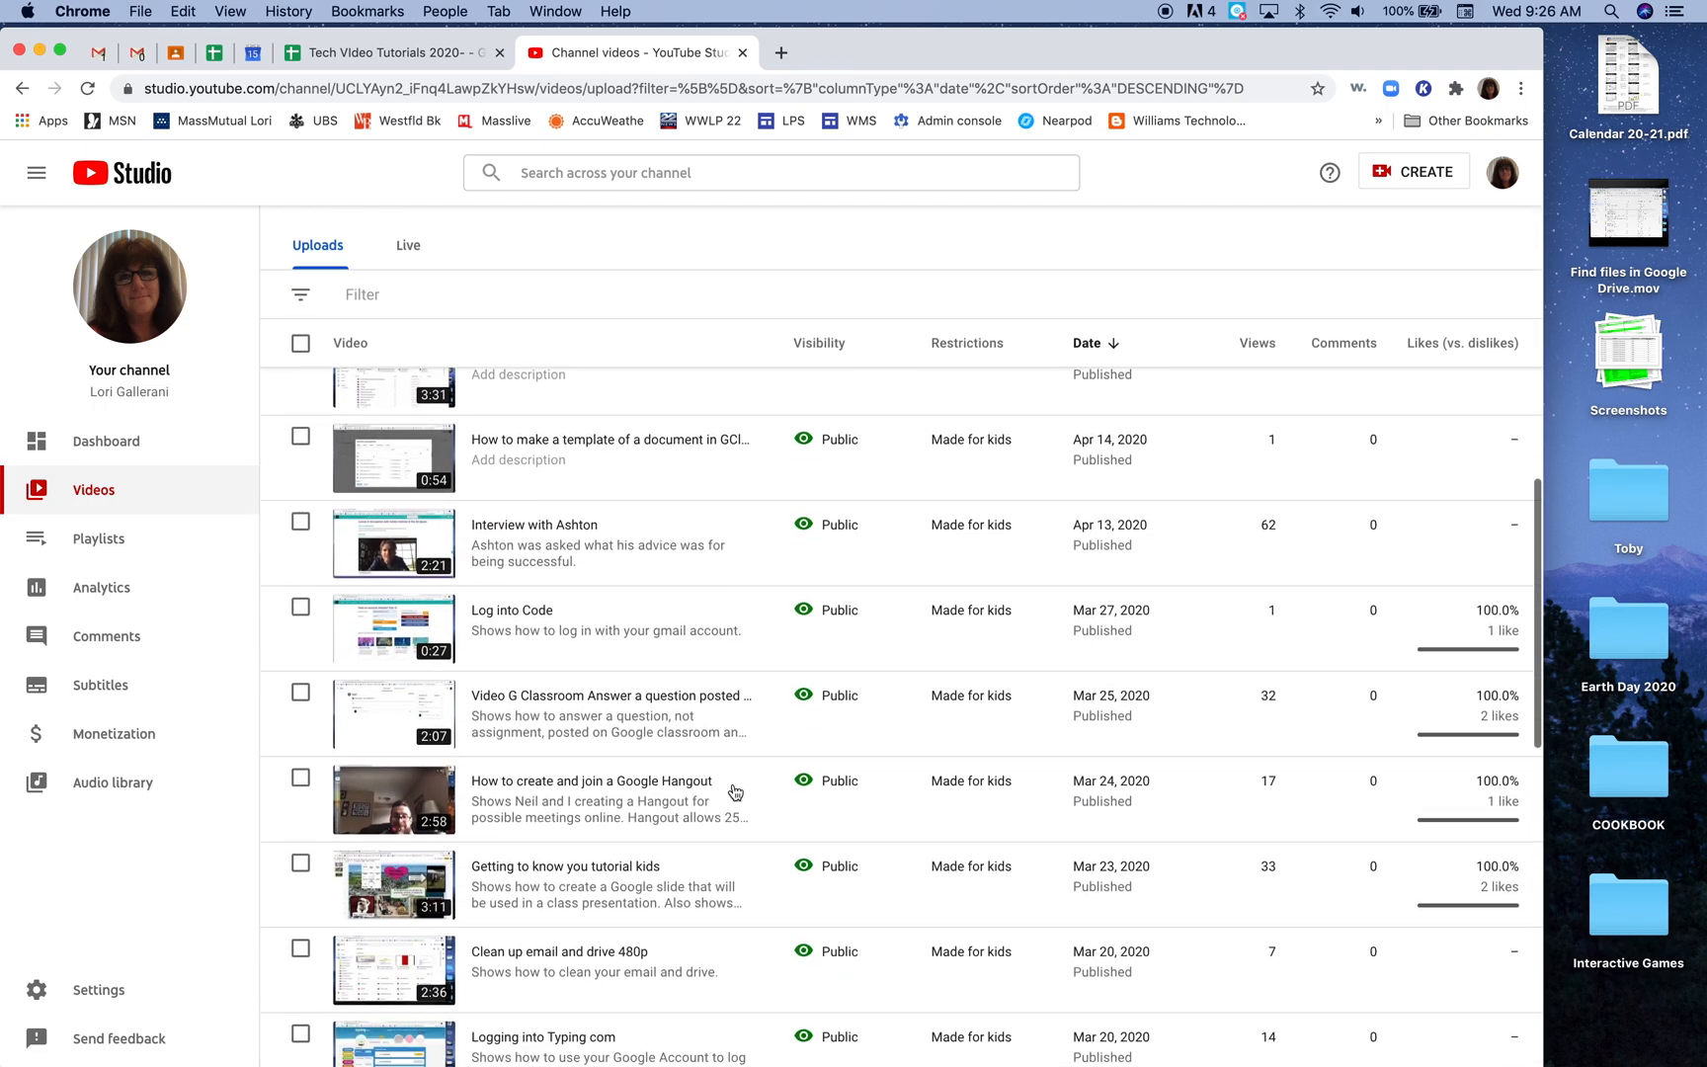
{"action": "scroll", "coordinate": [736, 791], "scroll_direction": "up", "scroll_amount": 3}
{"action": "scroll", "coordinate": [736, 788], "scroll_direction": "up", "scroll_amount": 4}
{"action": "scroll", "coordinate": [736, 786], "scroll_direction": "down", "scroll_amount": 3}
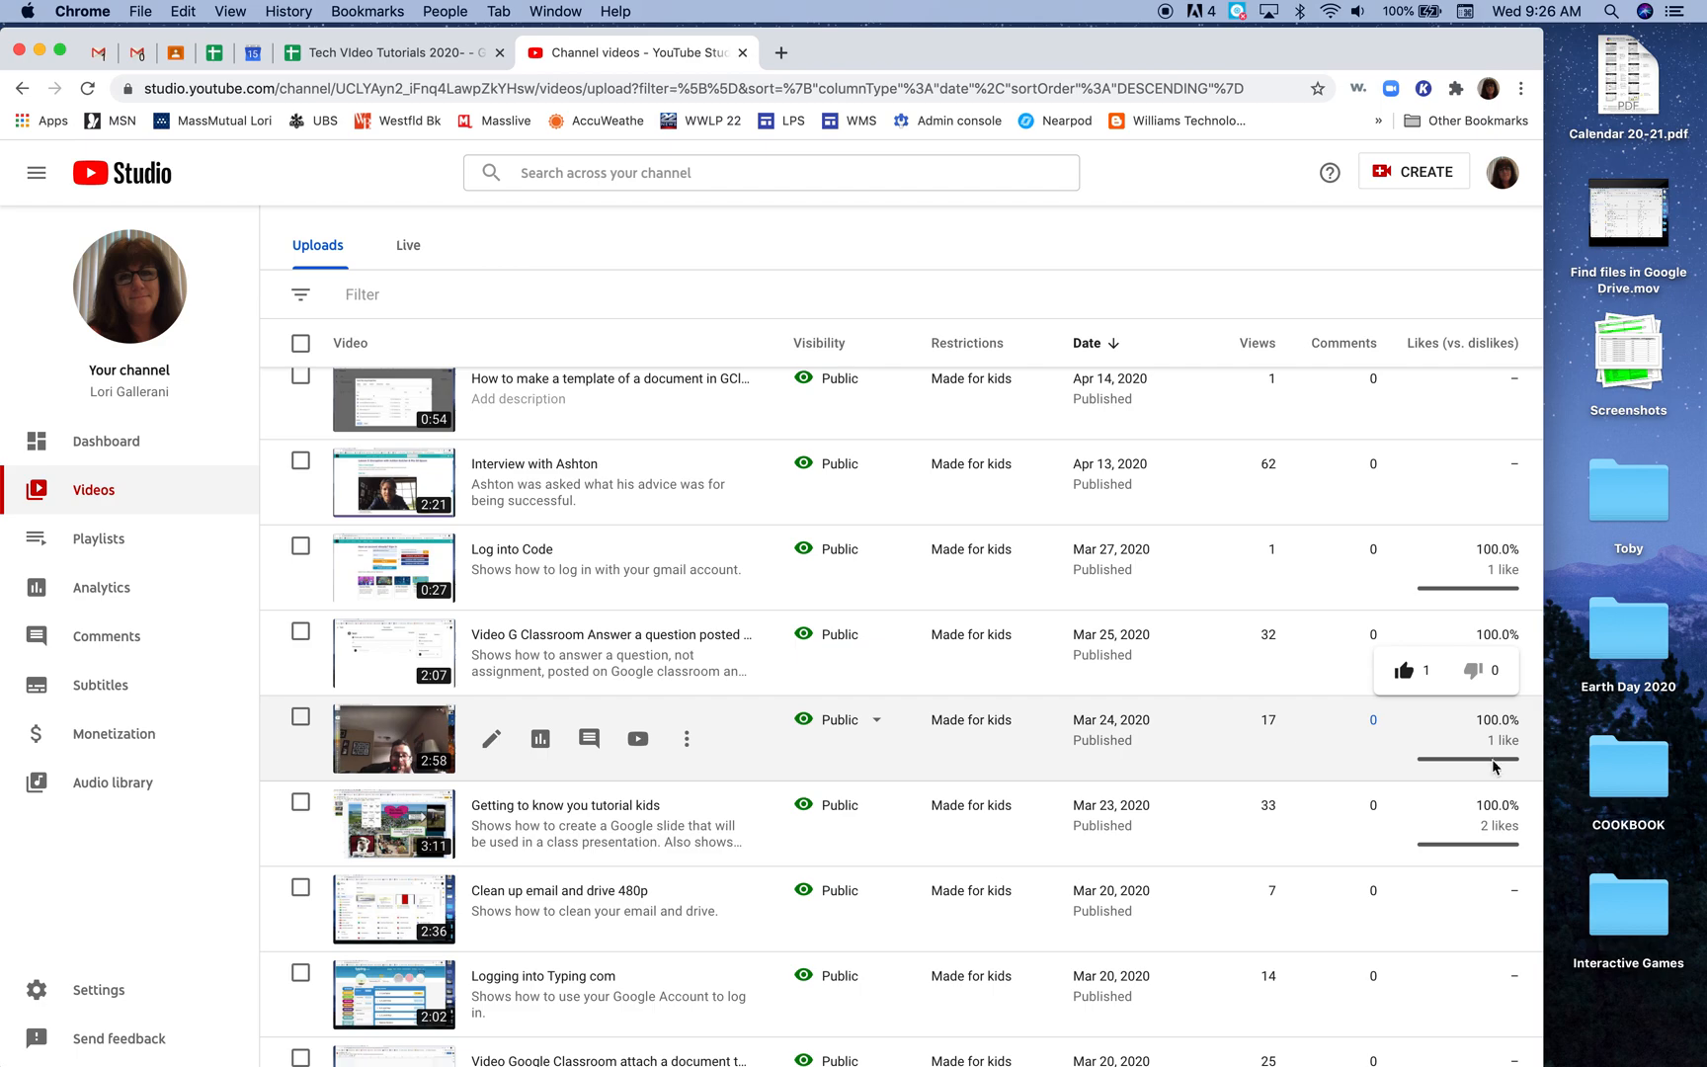
{"action": "scroll", "coordinate": [1470, 860], "scroll_direction": "down", "scroll_amount": 4}
{"action": "scroll", "coordinate": [1467, 871], "scroll_direction": "down", "scroll_amount": 3}
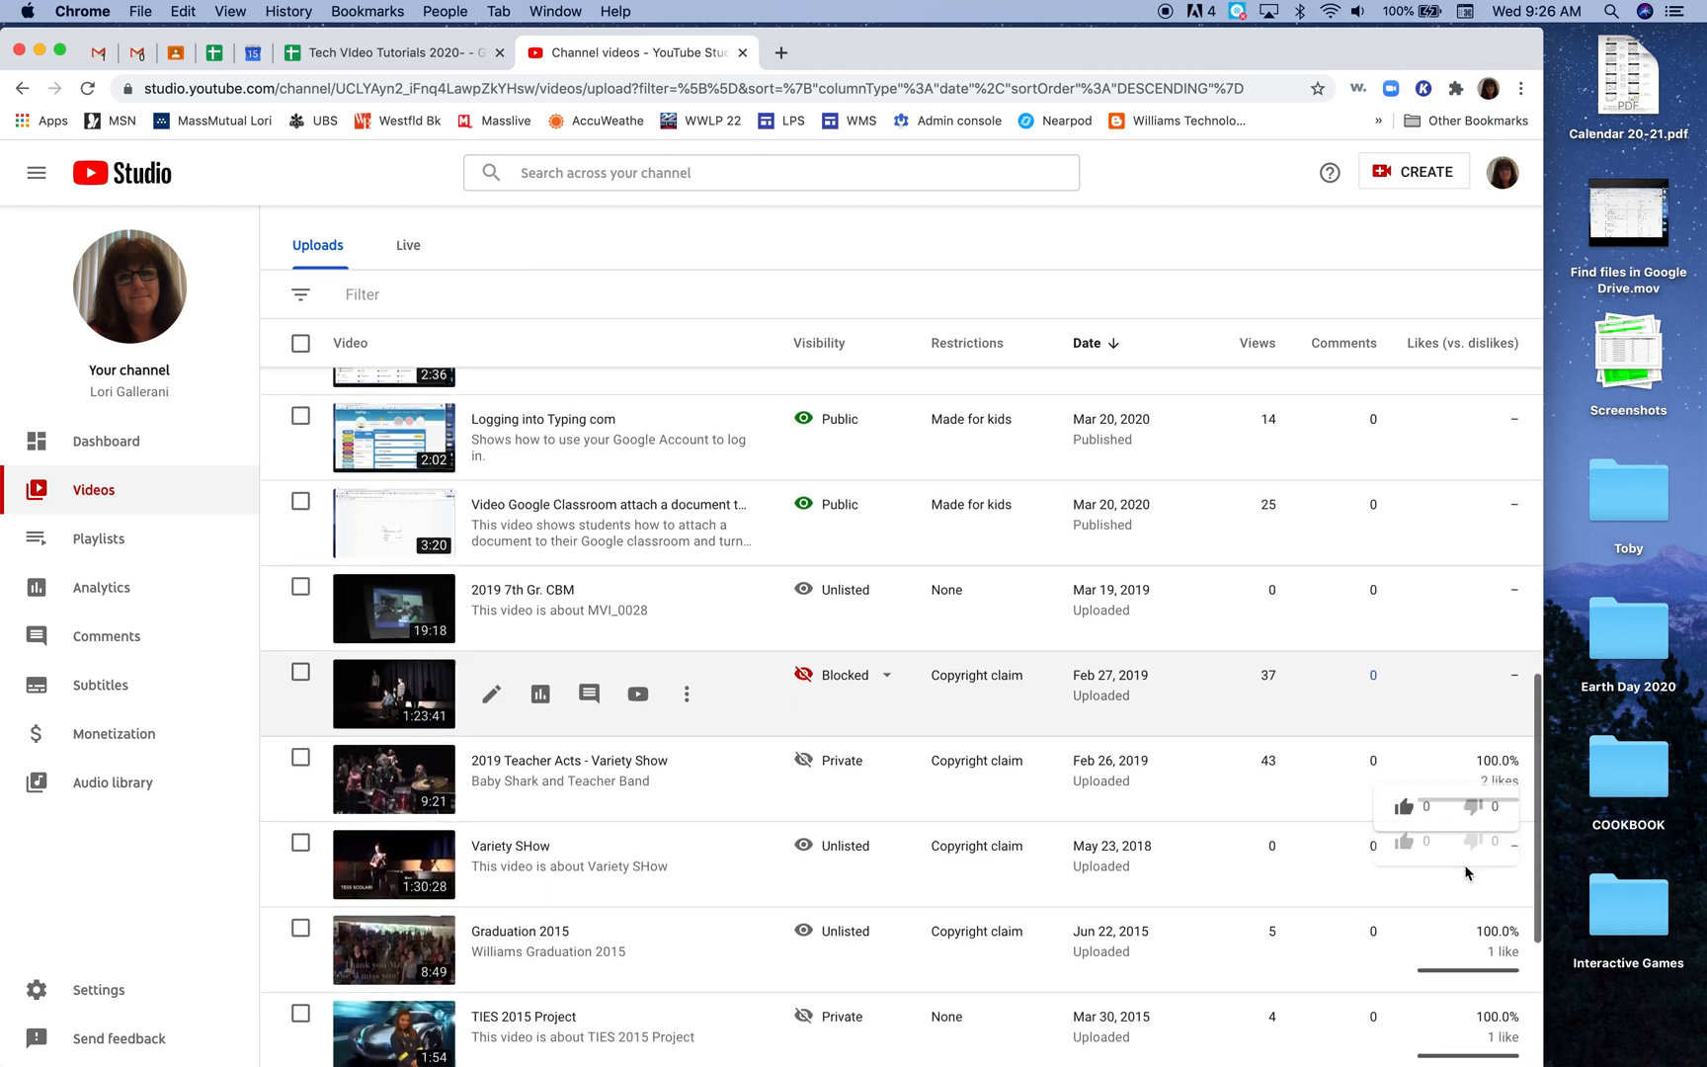
{"action": "mouse_move", "coordinate": [971, 785]}
{"action": "scroll", "coordinate": [971, 785], "scroll_direction": "down", "scroll_amount": 2}
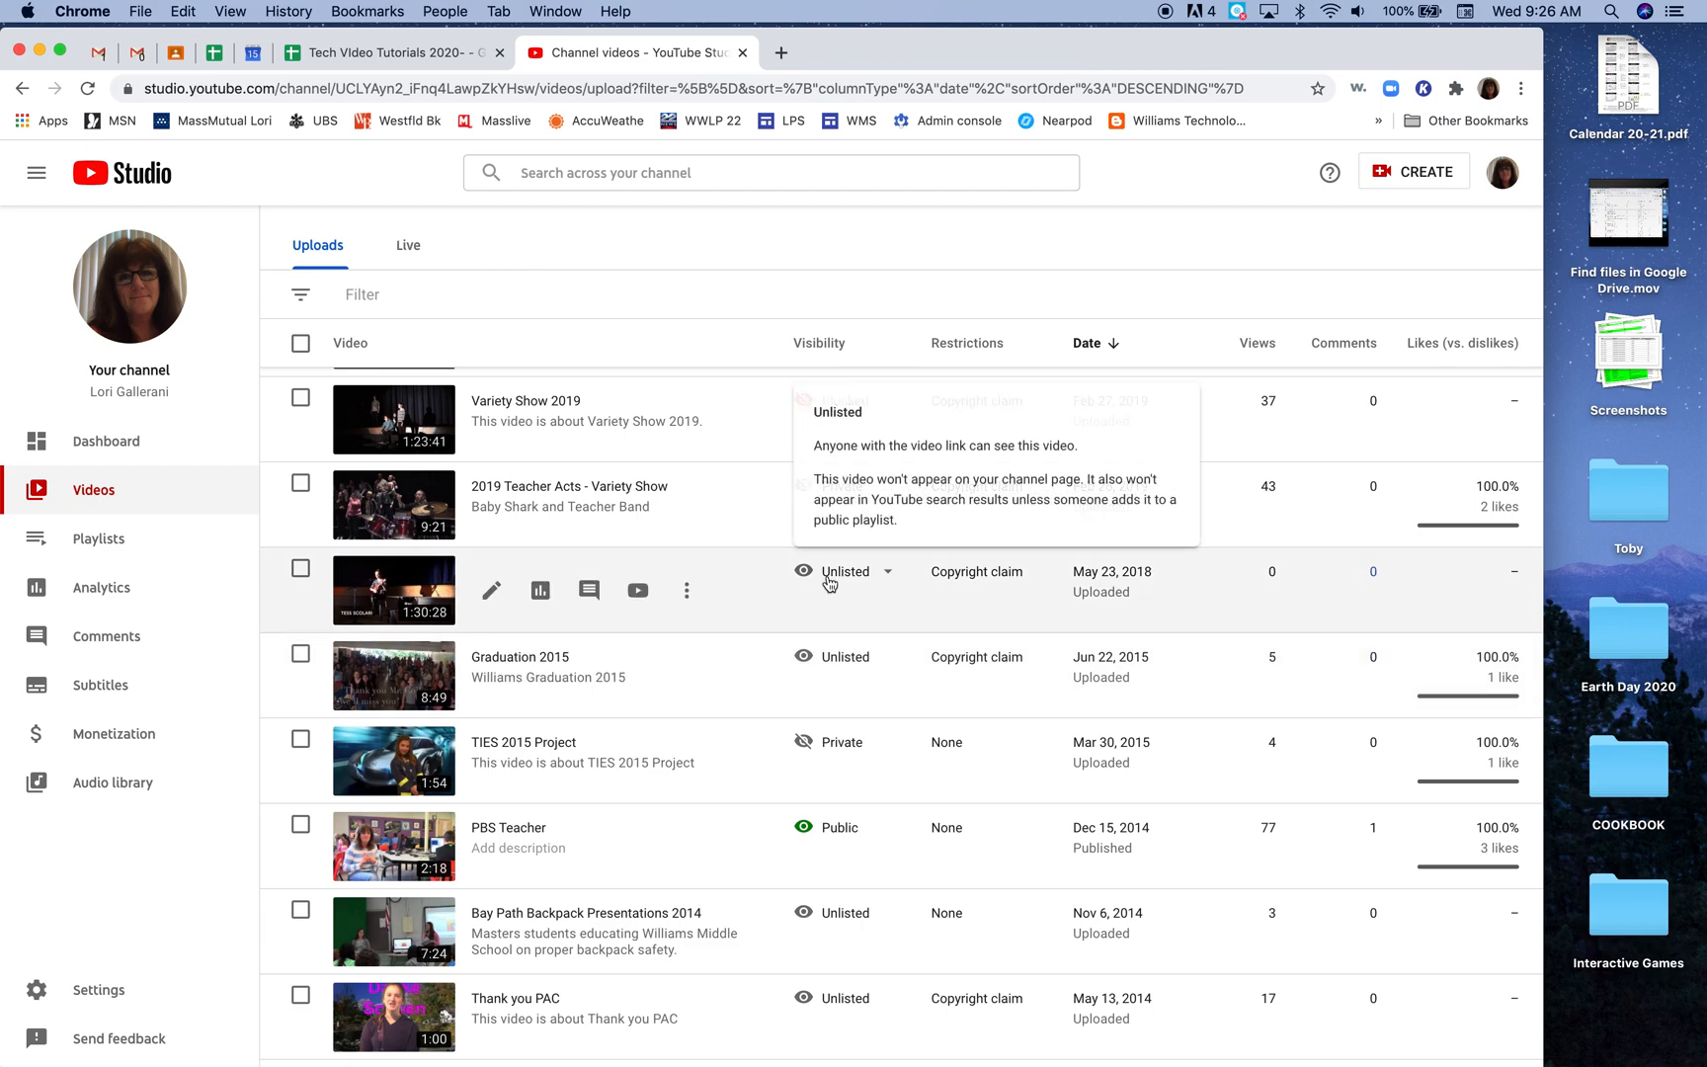
{"action": "mouse_move", "coordinate": [848, 605]}
{"action": "scroll", "coordinate": [843, 598], "scroll_direction": "down", "scroll_amount": 3}
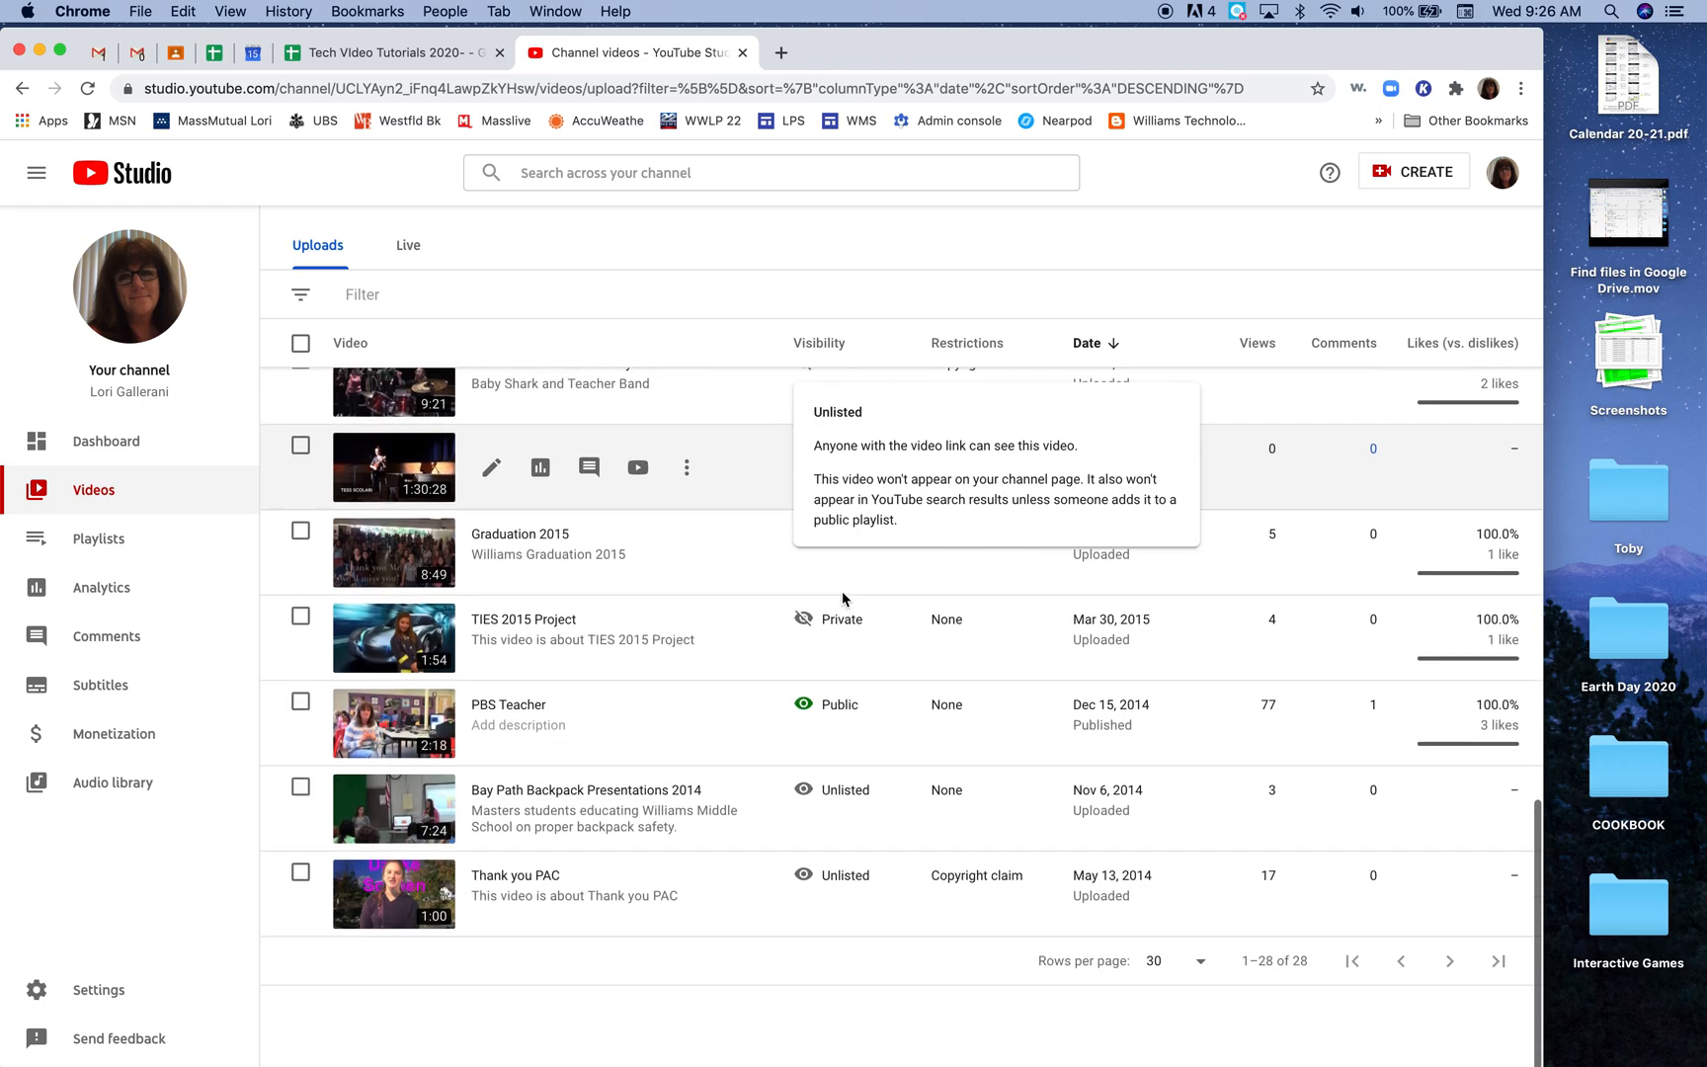
{"action": "scroll", "coordinate": [838, 591], "scroll_direction": "up", "scroll_amount": 1}
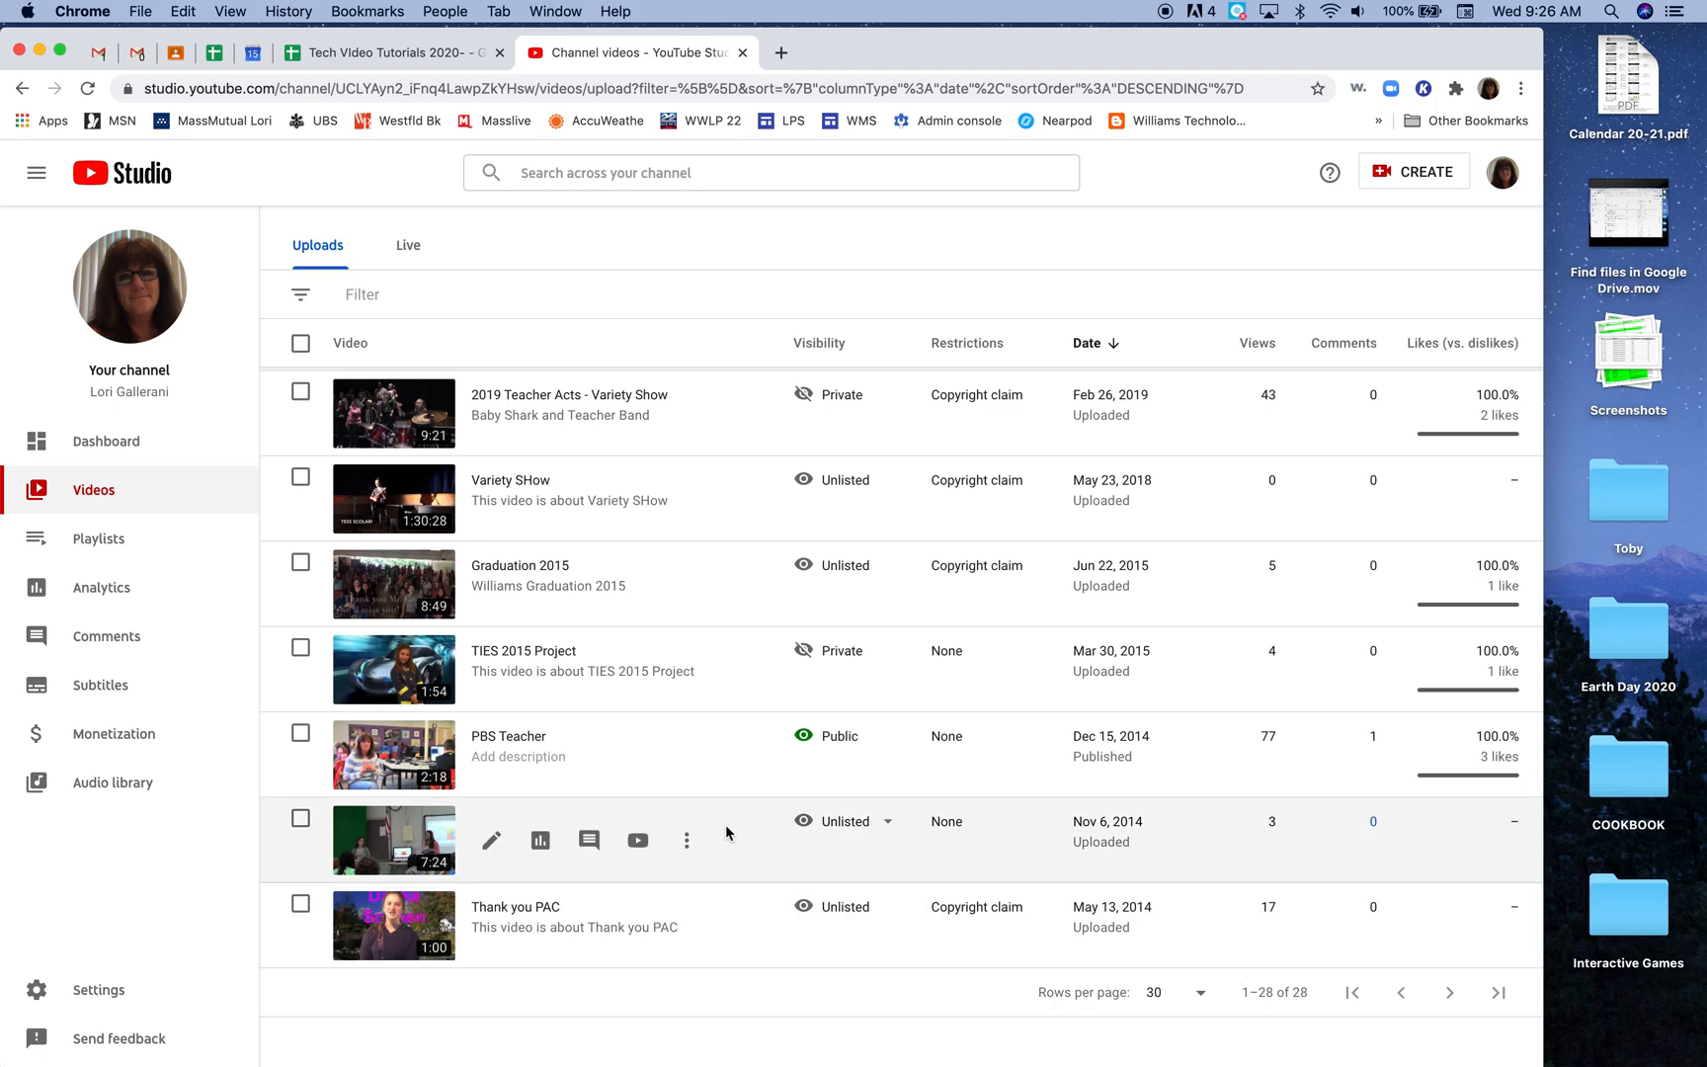
{"action": "scroll", "coordinate": [717, 827], "scroll_direction": "up", "scroll_amount": 15}
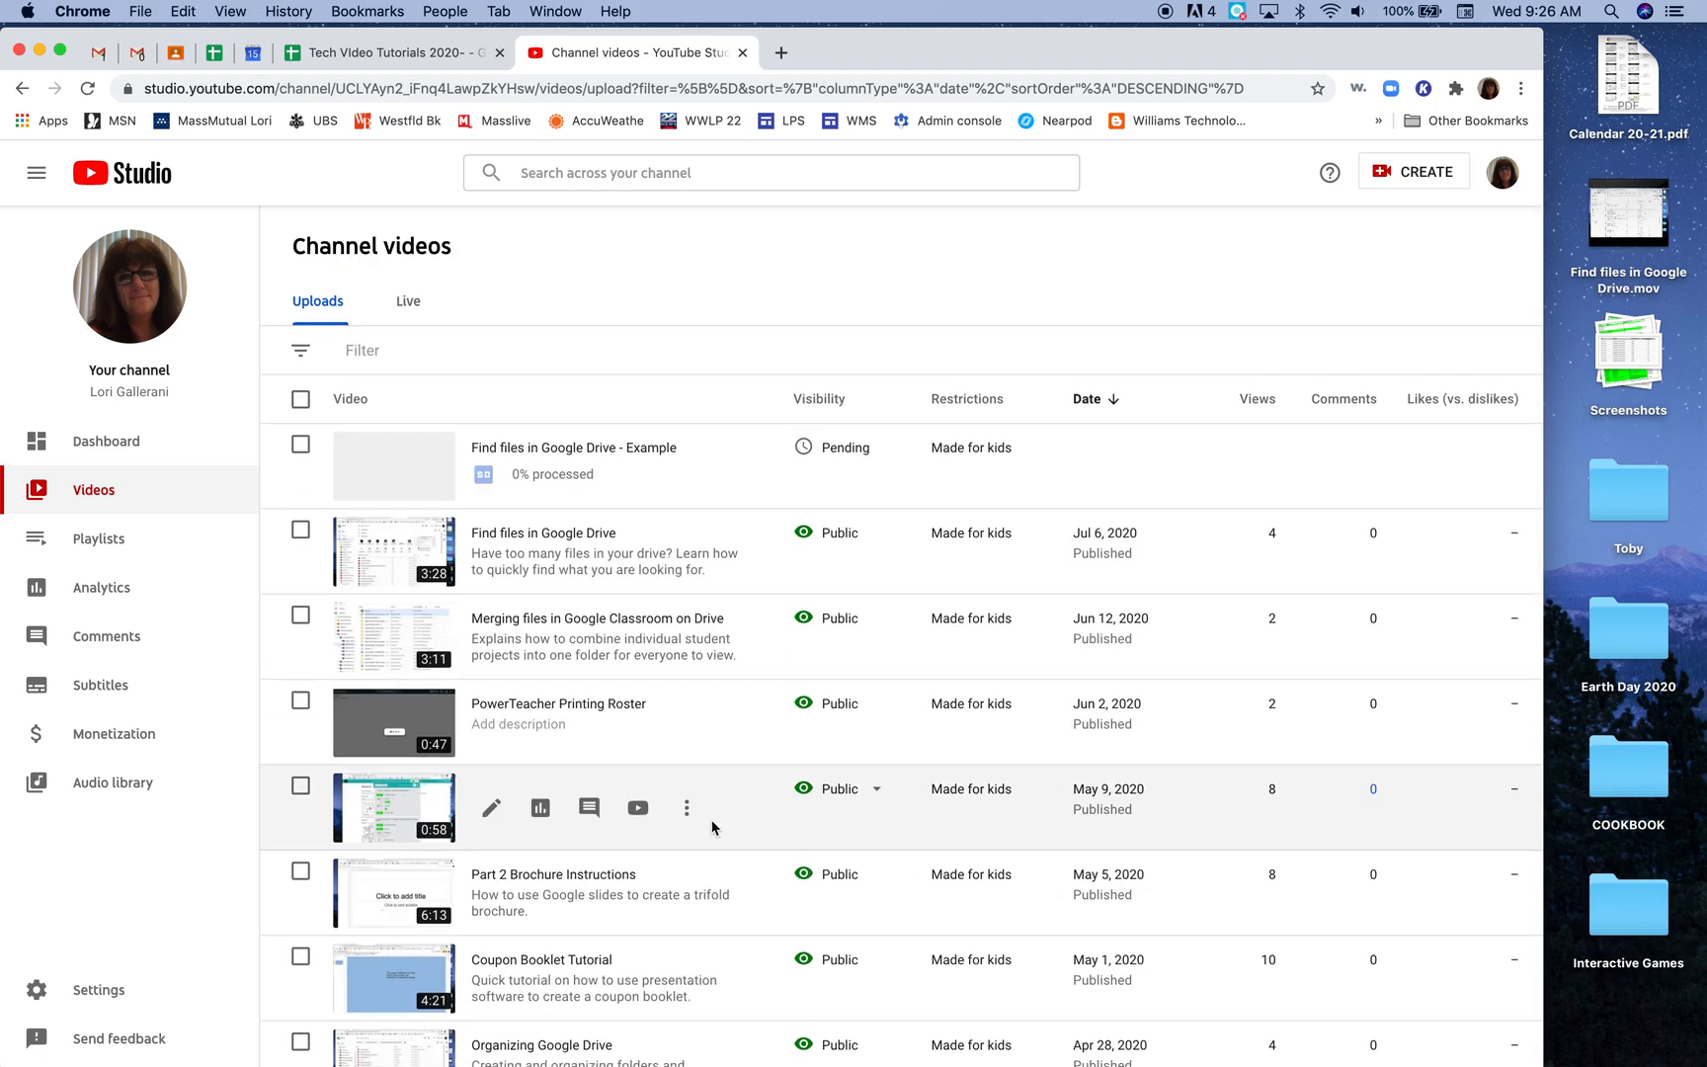